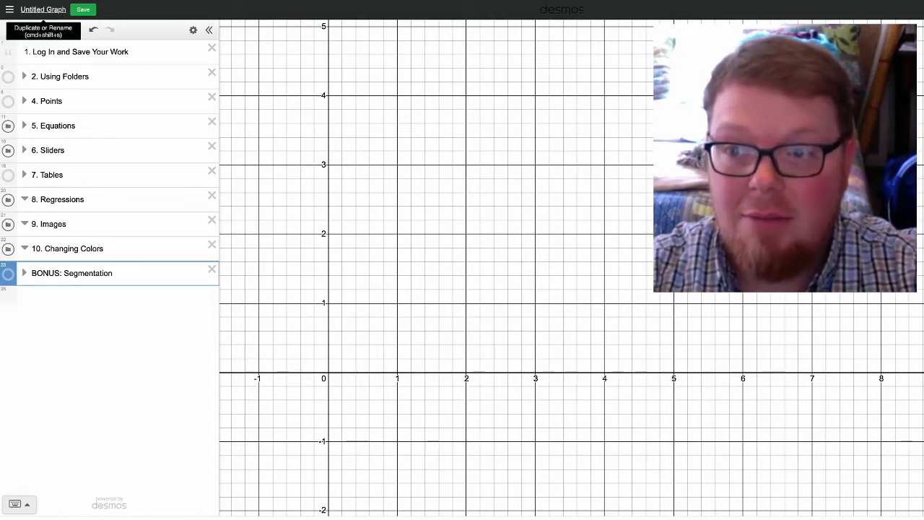
Step: Save the untitled graph with the title "tutorial"
{"action": "left_click", "coordinate": [44, 10]}
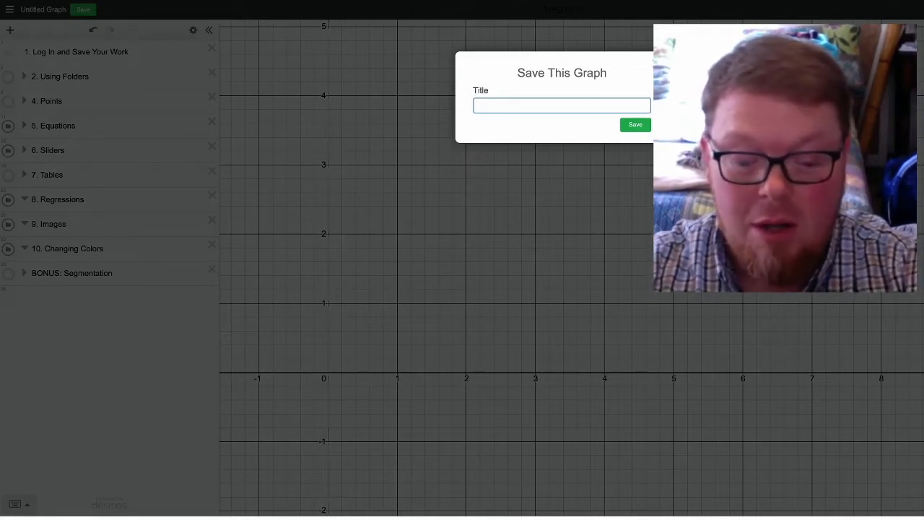
{"action": "type", "text": "tutori"}
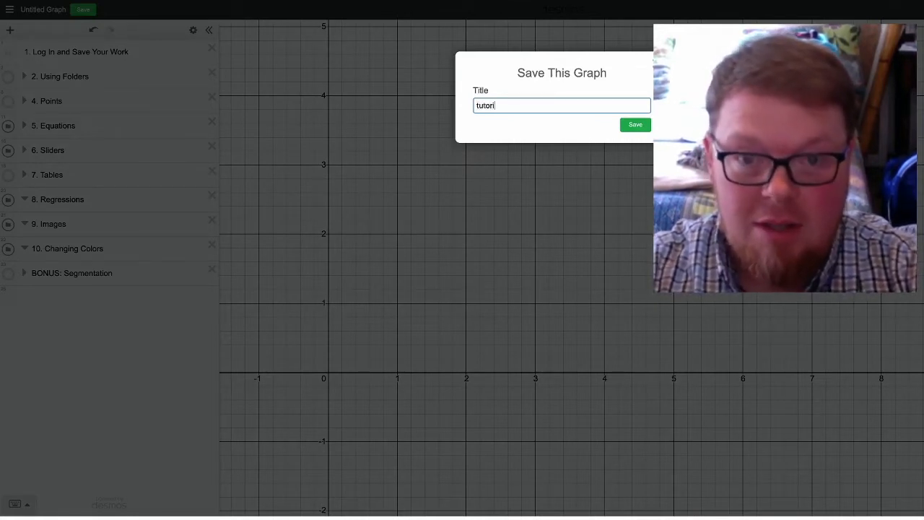
{"action": "type", "text": "al"}
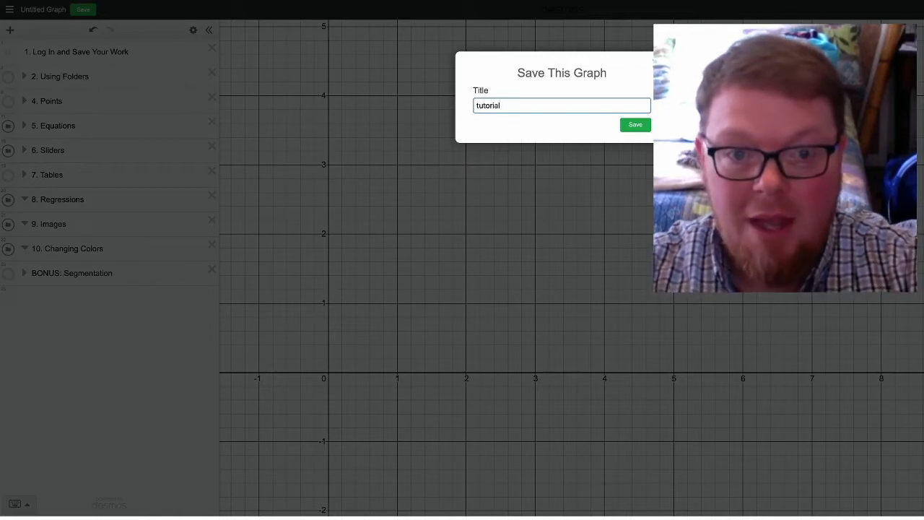
{"action": "key", "text": "Return"}
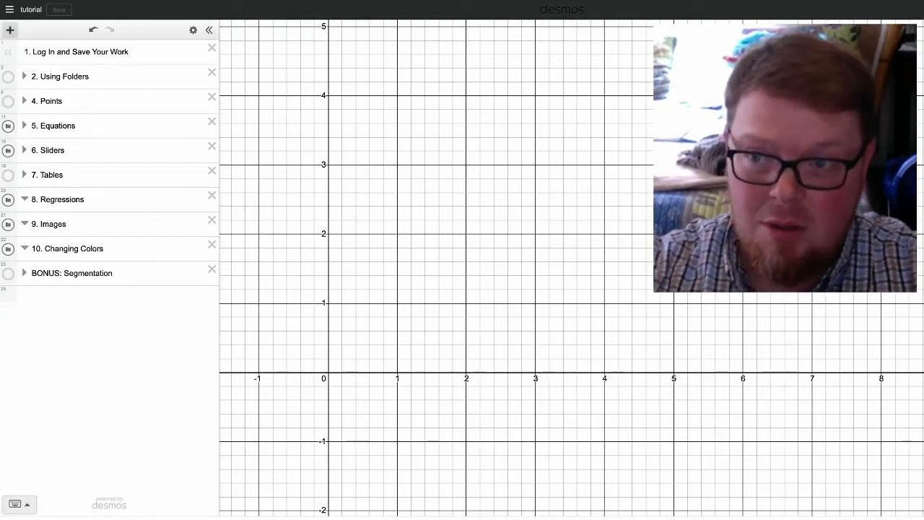
{"action": "left_click", "coordinate": [11, 30]}
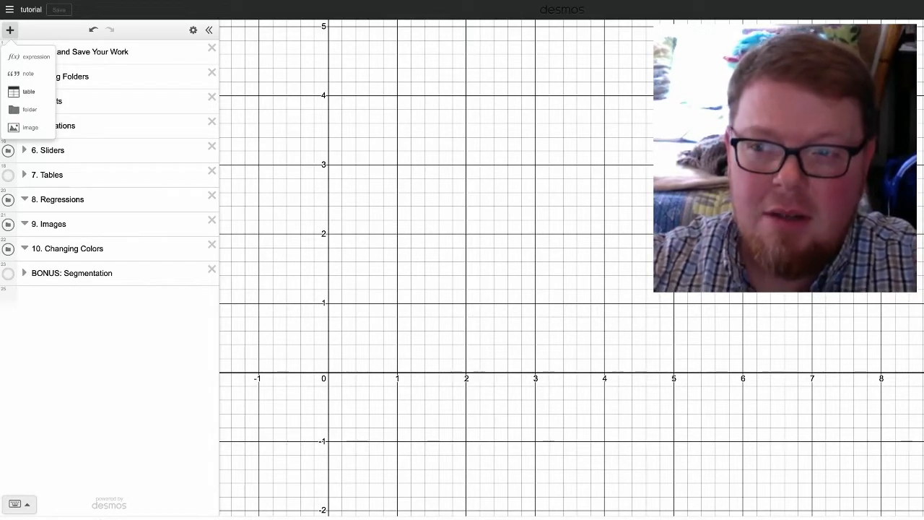
{"action": "left_click", "coordinate": [10, 30]}
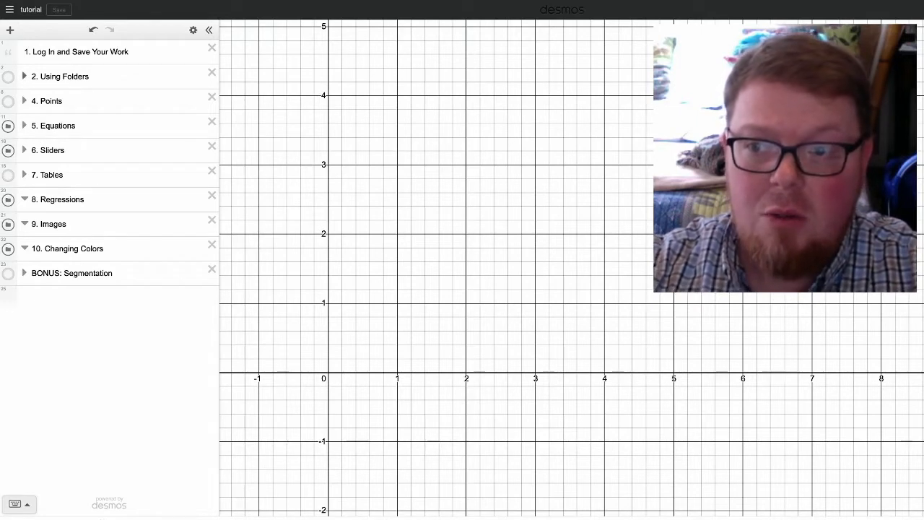
Step: Expand the "2. Using Folders" folder and show all of its lines on the graph
{"action": "left_click", "coordinate": [24, 76]}
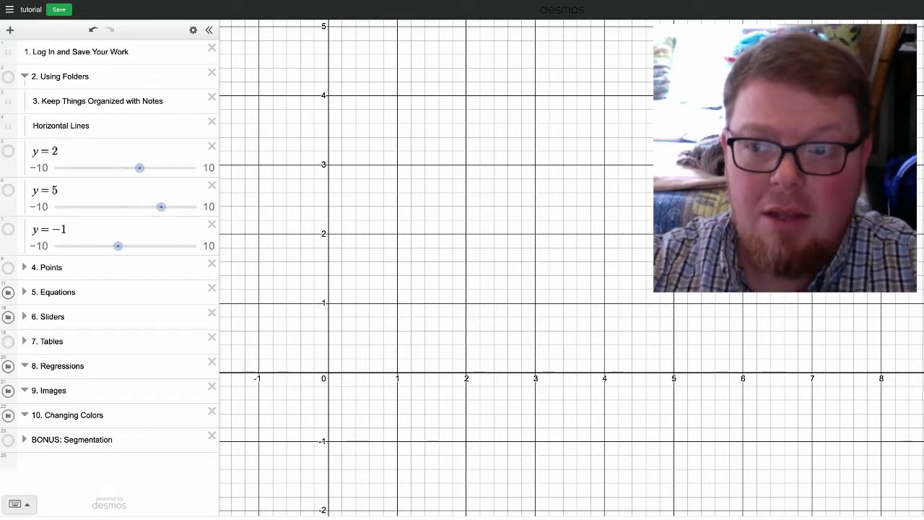
{"action": "left_click", "coordinate": [24, 76]}
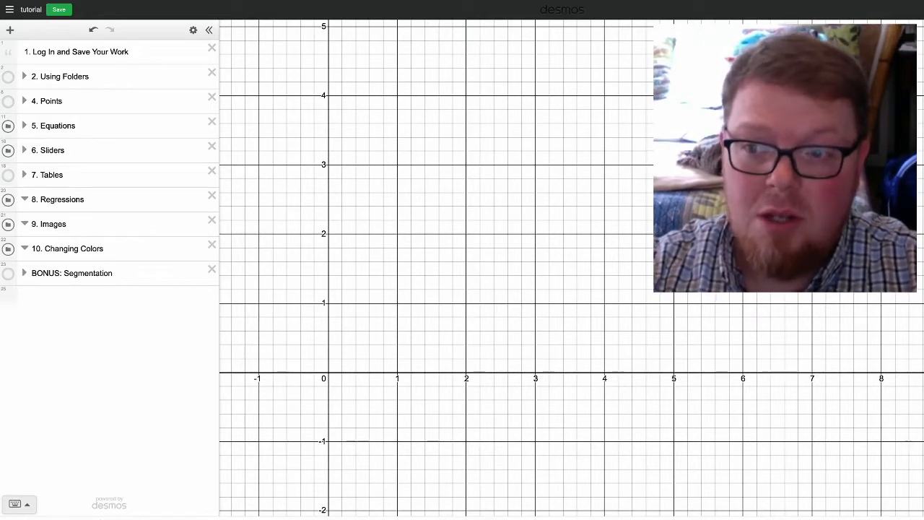
{"action": "left_click", "coordinate": [24, 76]}
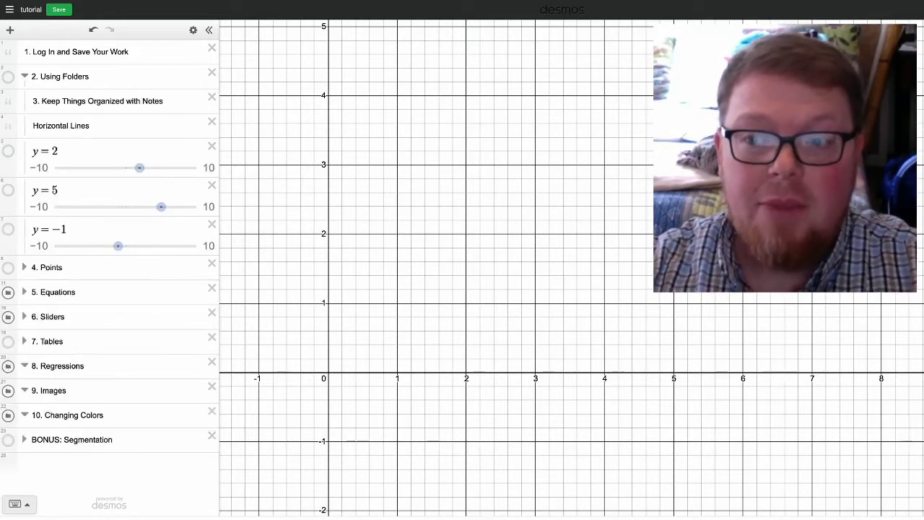
{"action": "left_click", "coordinate": [8, 77]}
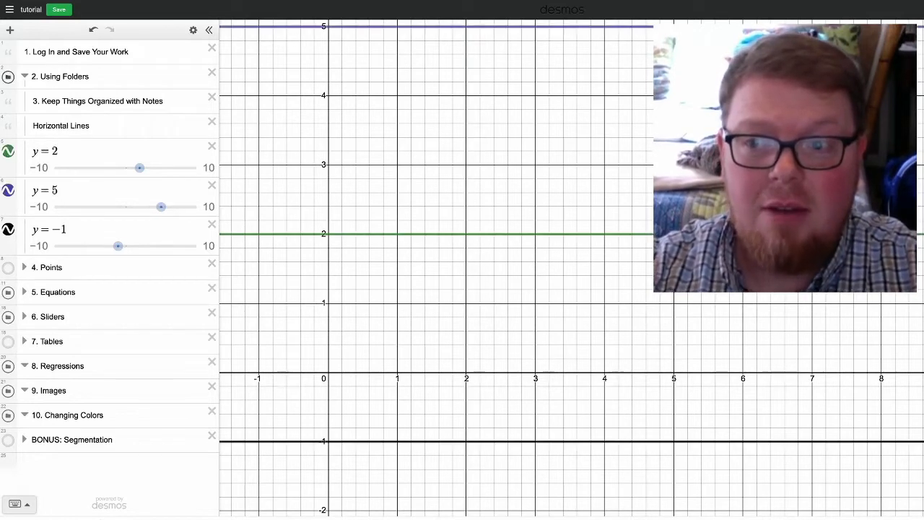
{"action": "left_click", "coordinate": [8, 77]}
{"action": "left_click", "coordinate": [8, 77]}
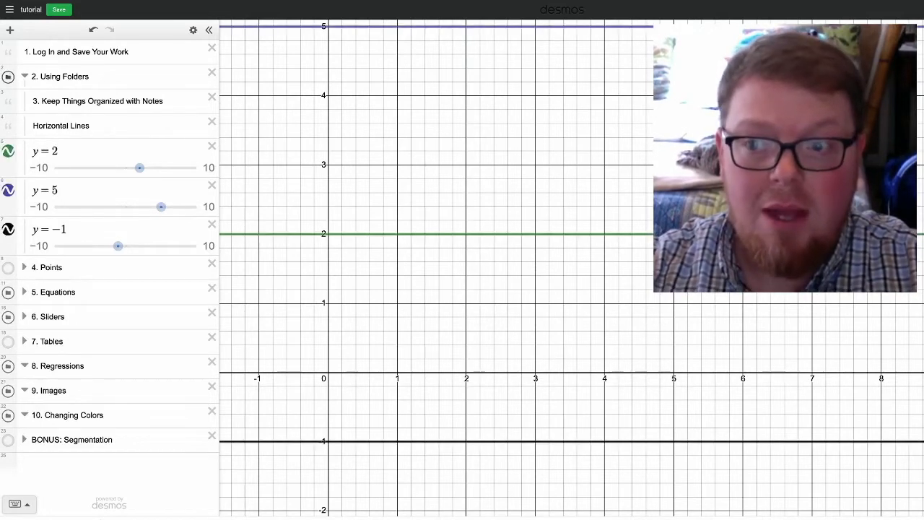
Step: Hide and reshow the lines y=2, y=5 and y=−1 one by one, and all together through their folder
{"action": "left_click", "coordinate": [8, 151]}
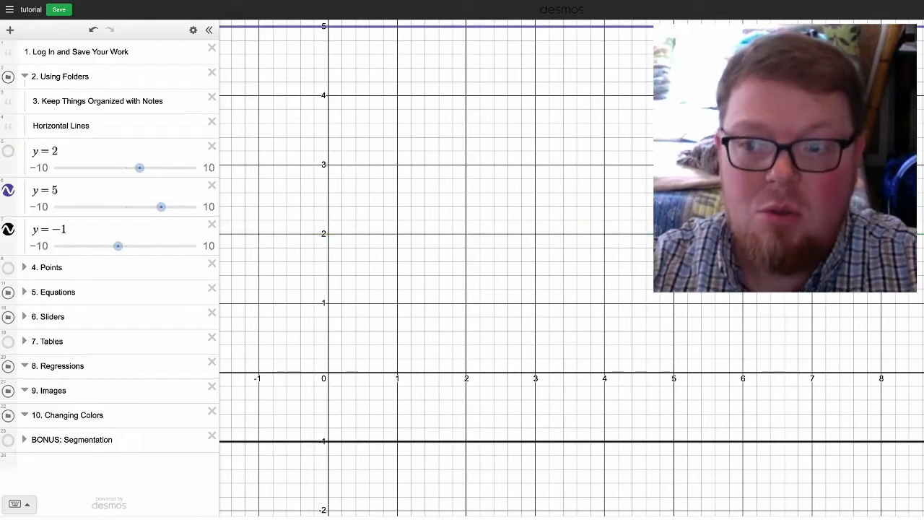
{"action": "left_click", "coordinate": [8, 190]}
{"action": "left_click", "coordinate": [8, 229]}
{"action": "left_click", "coordinate": [8, 229]}
{"action": "left_click", "coordinate": [8, 190]}
{"action": "left_click", "coordinate": [8, 151]}
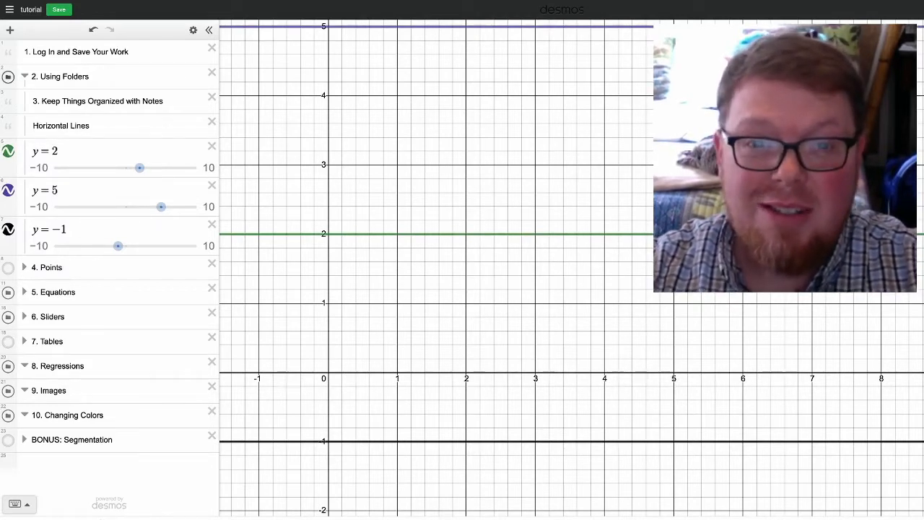
{"action": "left_click", "coordinate": [8, 77]}
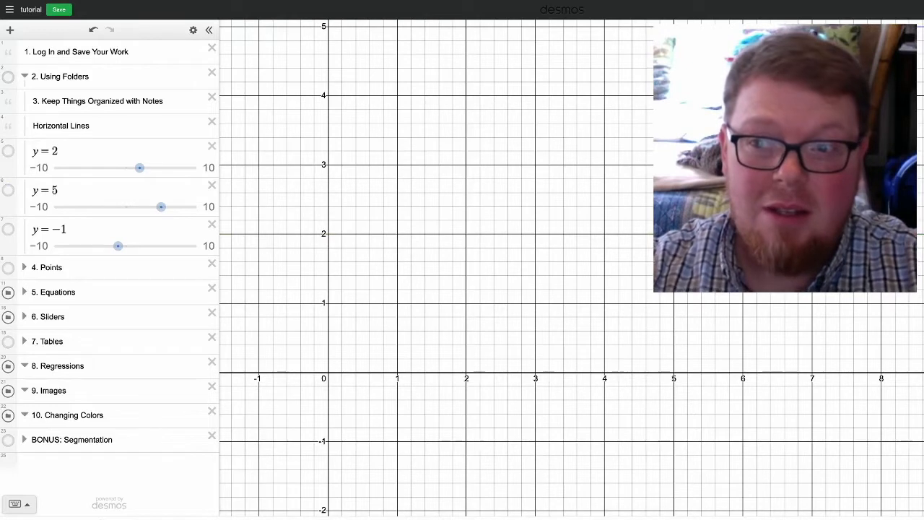
{"action": "left_click", "coordinate": [8, 77]}
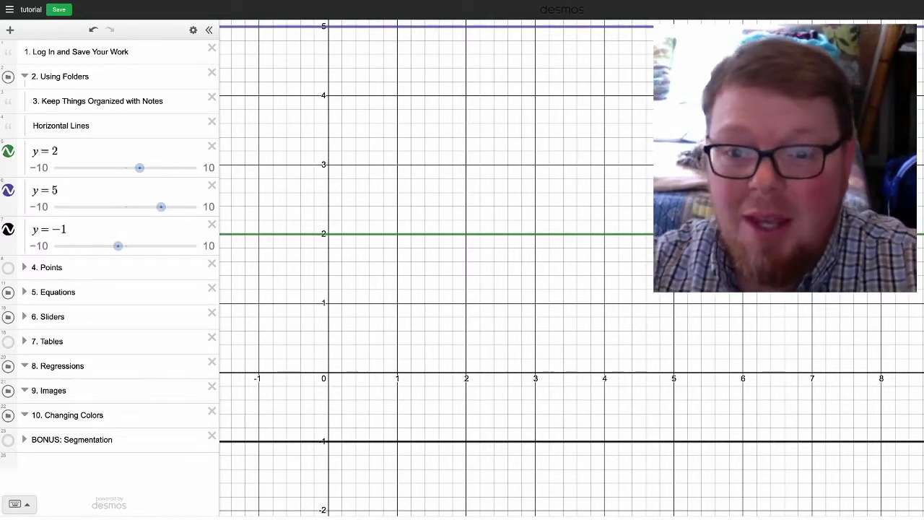
Step: Select the lines y=2, y=5 and y=−1 in turn to match each equation with its graph
{"action": "left_click", "coordinate": [328, 234]}
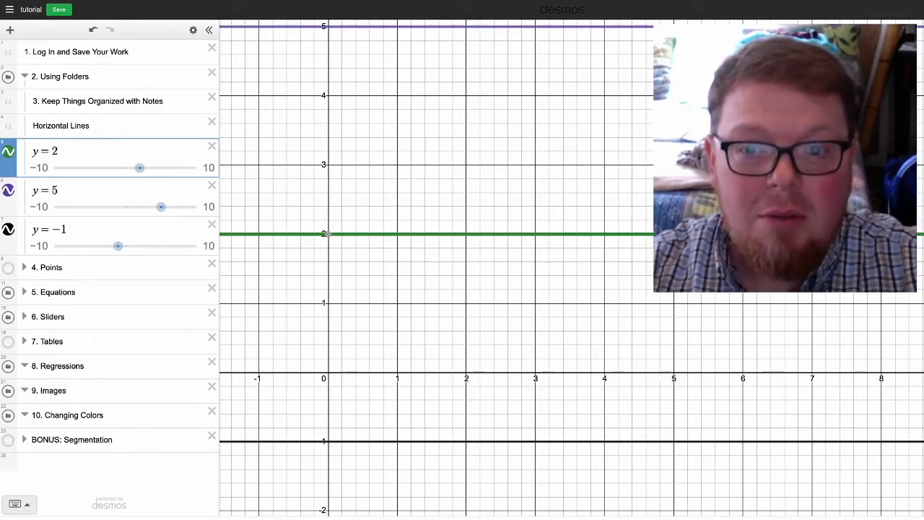
{"action": "left_click", "coordinate": [101, 190]}
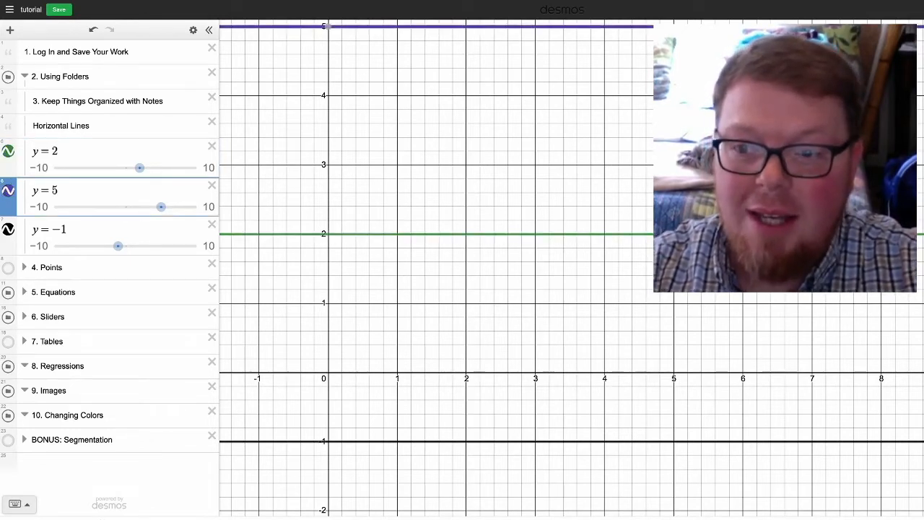
{"action": "left_click", "coordinate": [109, 230]}
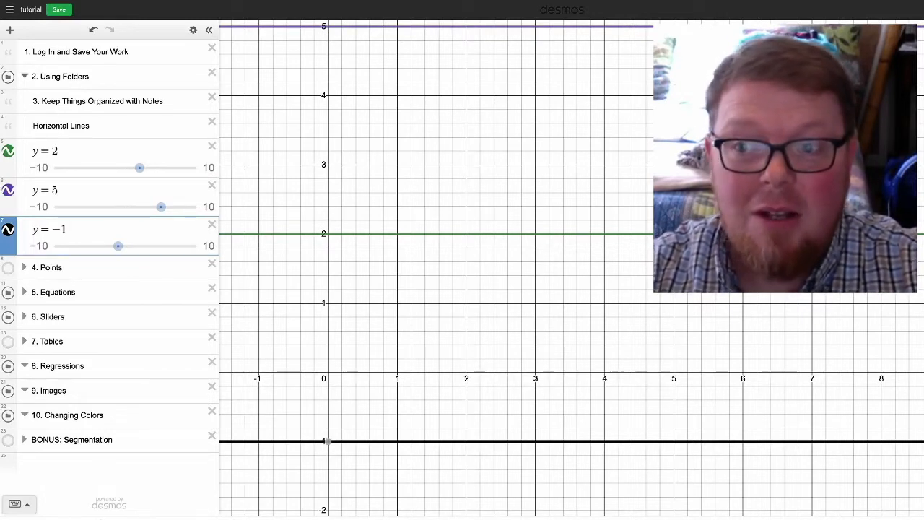
Step: With the "2. Using Folders" folder collapsed, select the green line on the graph and reopen the folder to locate its equation
{"action": "left_click", "coordinate": [25, 76]}
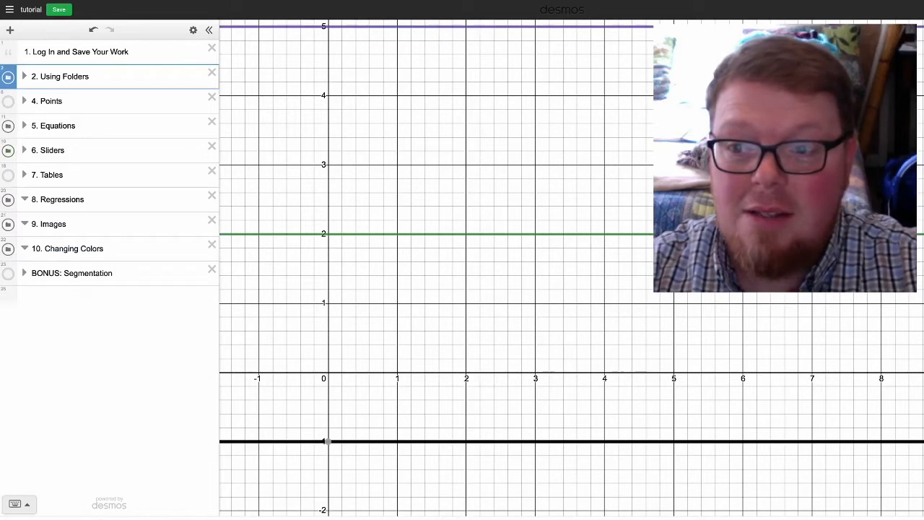
{"action": "left_click", "coordinate": [65, 150]}
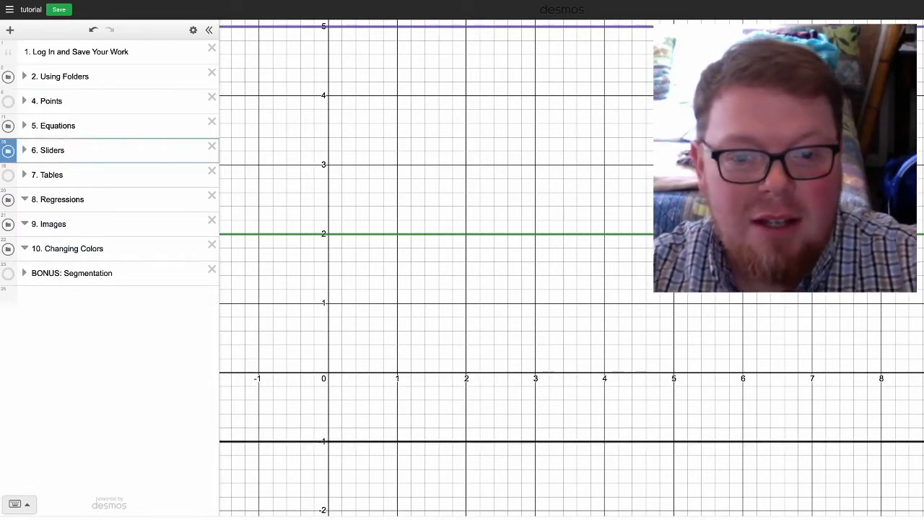
{"action": "left_click", "coordinate": [528, 234]}
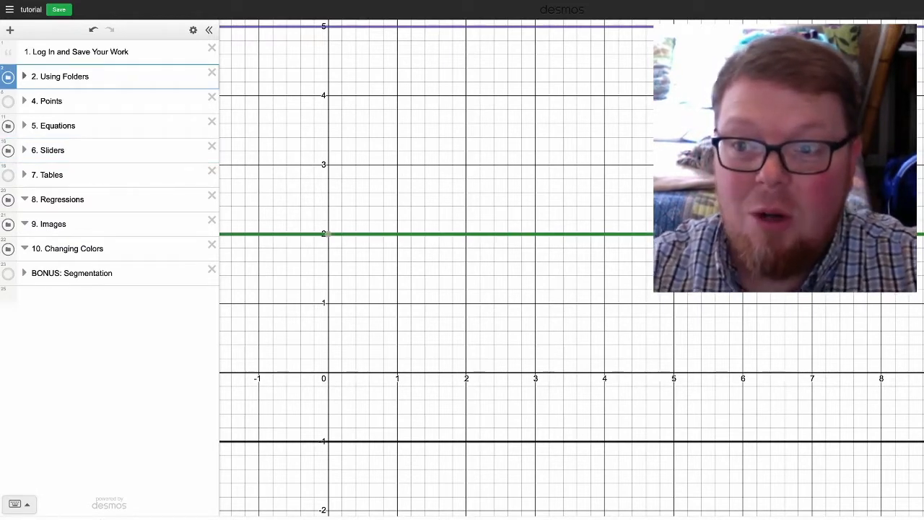
{"action": "left_click", "coordinate": [25, 76]}
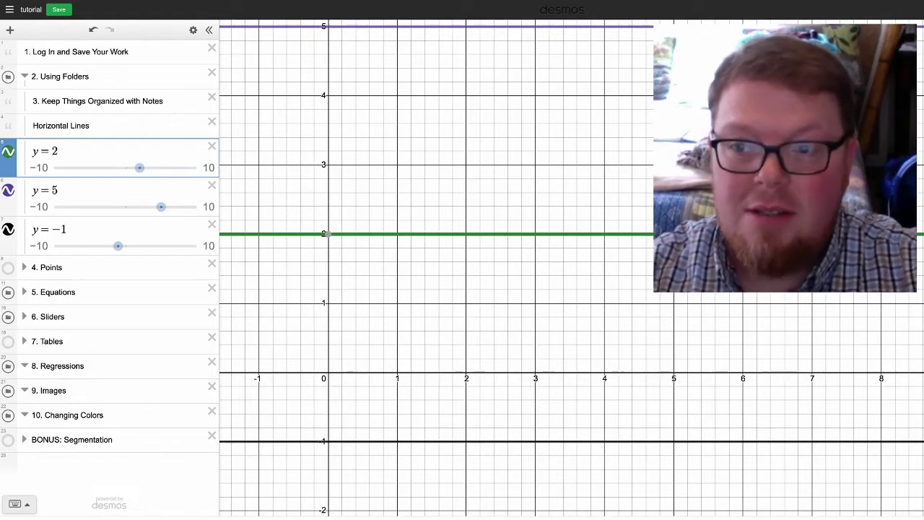
{"action": "left_click", "coordinate": [24, 76]}
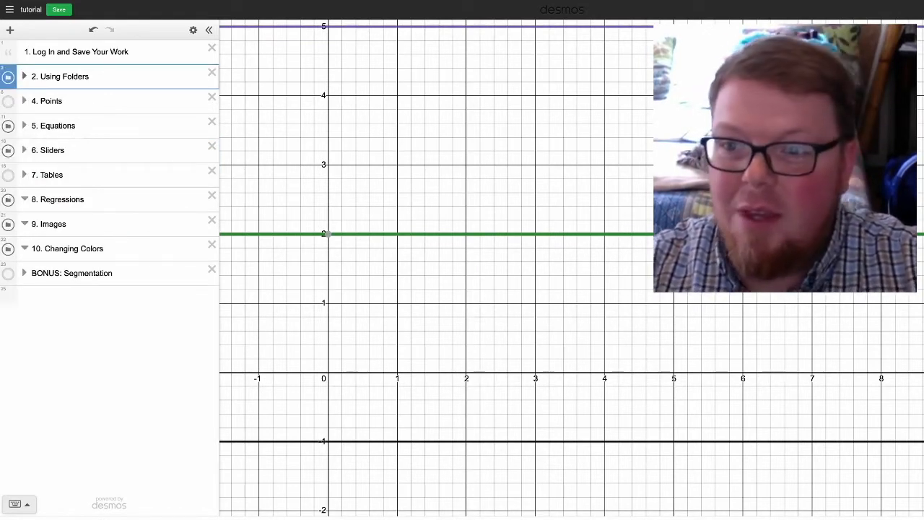
{"action": "left_click", "coordinate": [24, 76]}
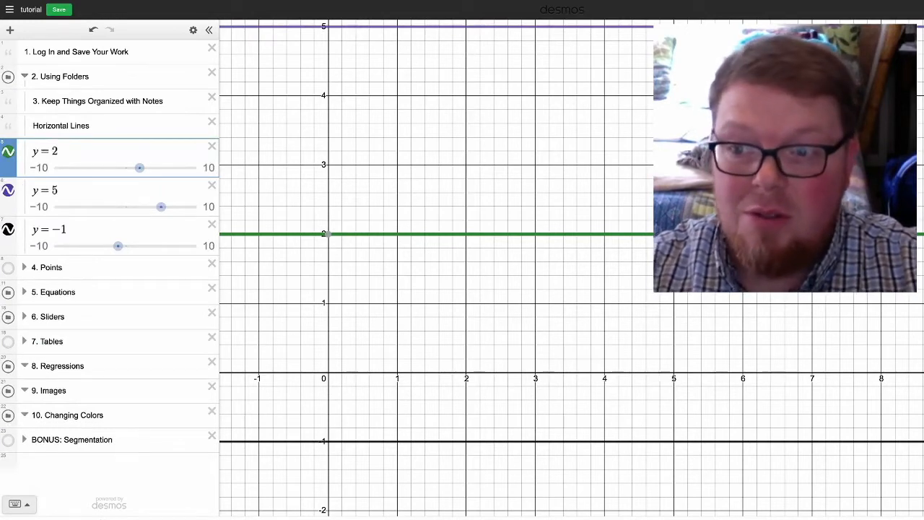
Step: Collapse and hide the "2. Using Folders" folder, and expand and show the "4. Points" folder instead
{"action": "left_click", "coordinate": [25, 76]}
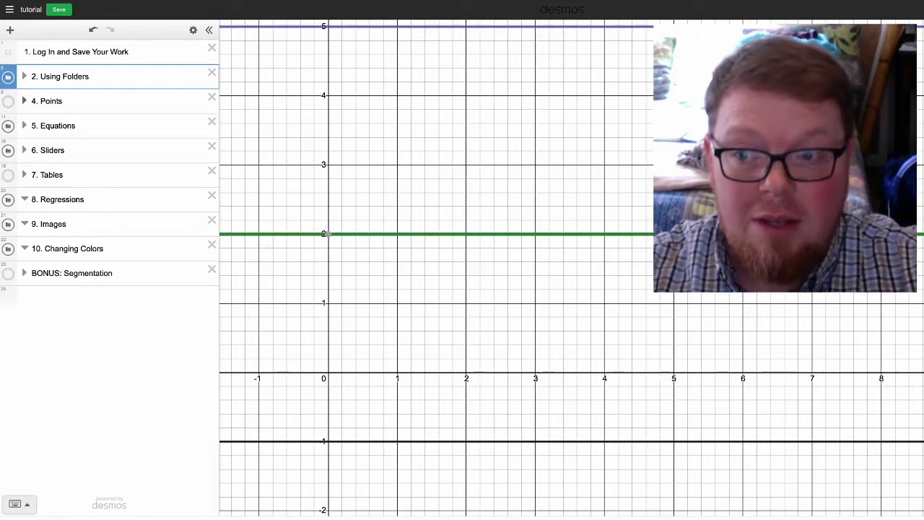
{"action": "left_click", "coordinate": [24, 100]}
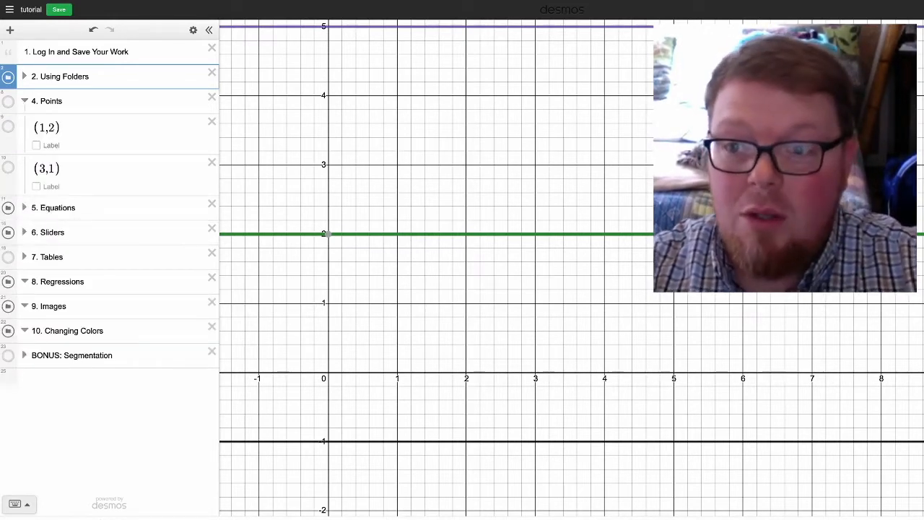
{"action": "left_click", "coordinate": [7, 77]}
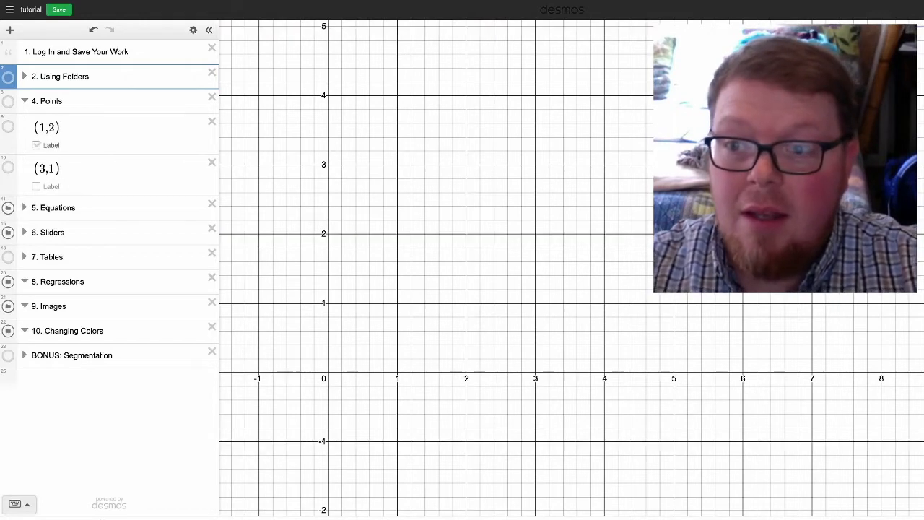
{"action": "left_click", "coordinate": [8, 102]}
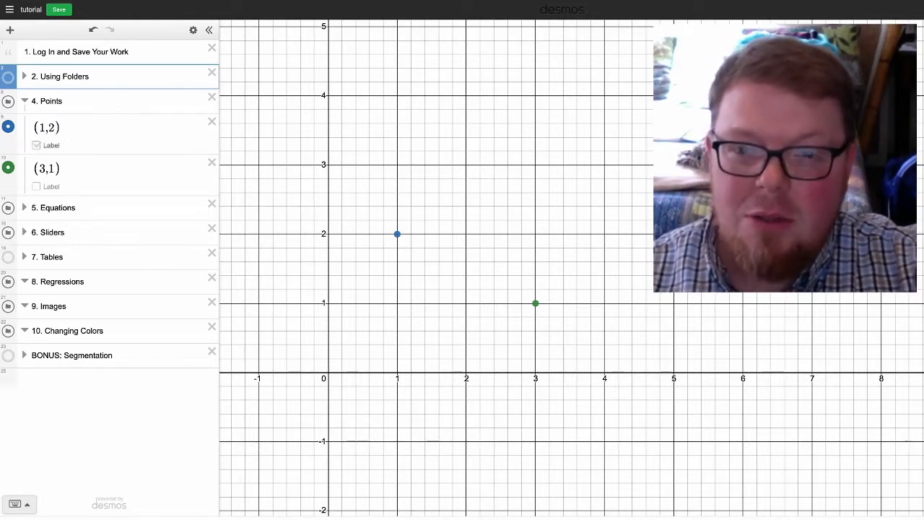
Step: Turn on the labels of the points (1,2) and (3,1)
{"action": "left_click", "coordinate": [36, 145]}
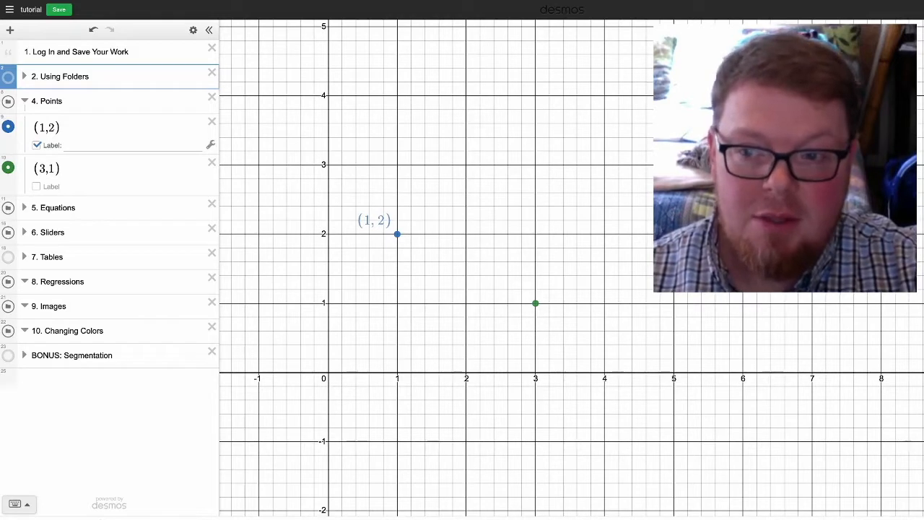
{"action": "left_click", "coordinate": [36, 186]}
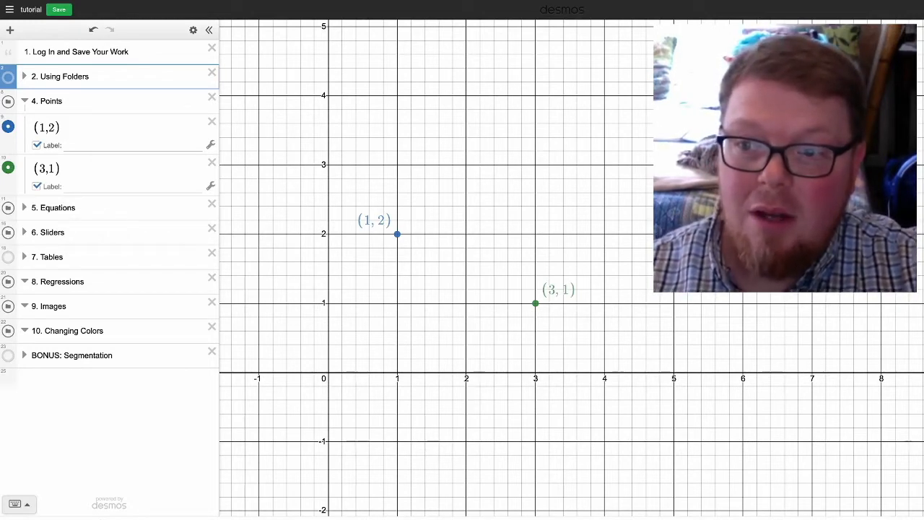
Step: Try the open-circle and cross styles and several colors on the point (1,2), leaving it as an orange cross
{"action": "left_click", "coordinate": [8, 127]}
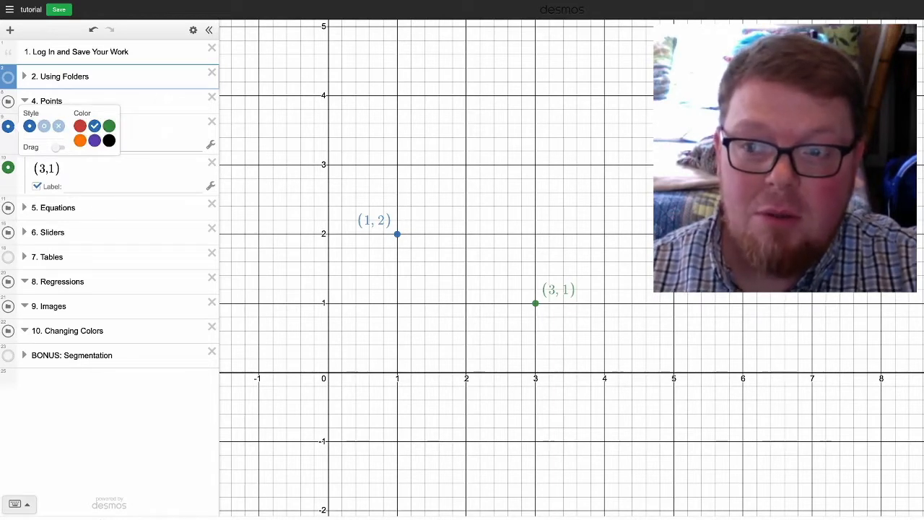
{"action": "left_click", "coordinate": [44, 126]}
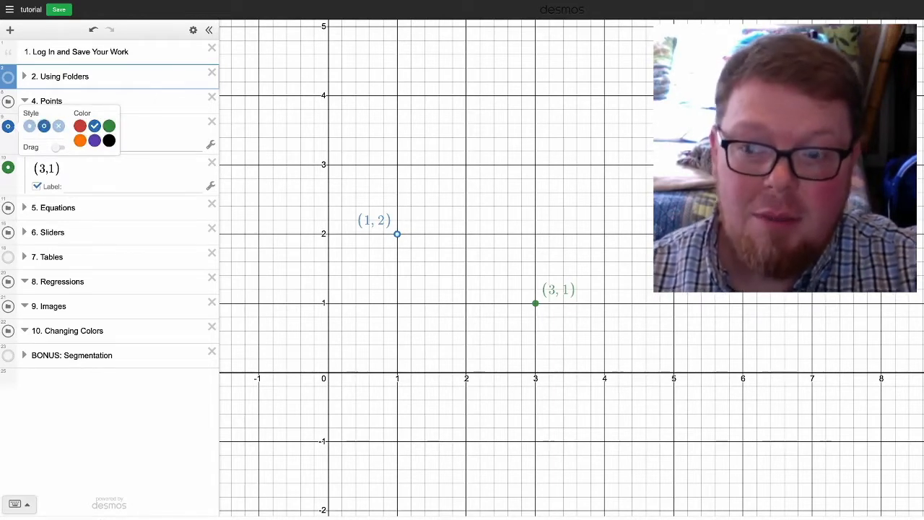
{"action": "left_click", "coordinate": [58, 126]}
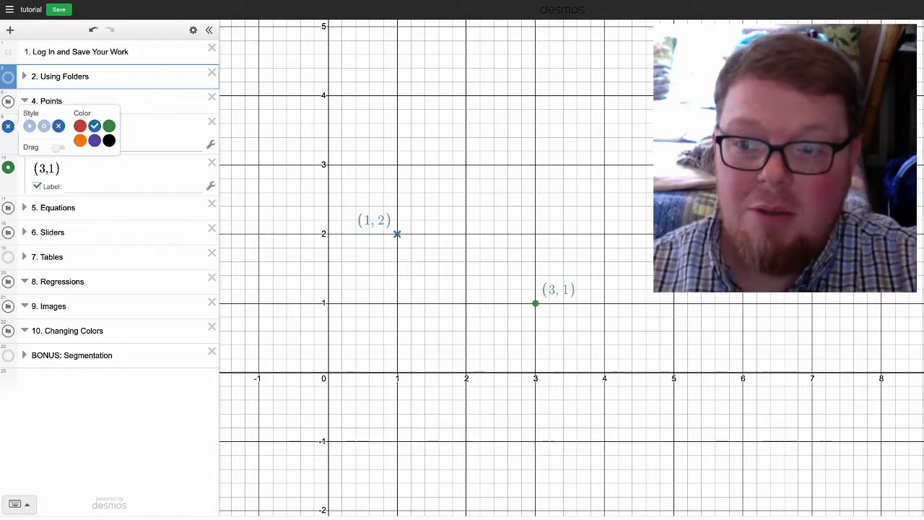
{"action": "left_click", "coordinate": [79, 126]}
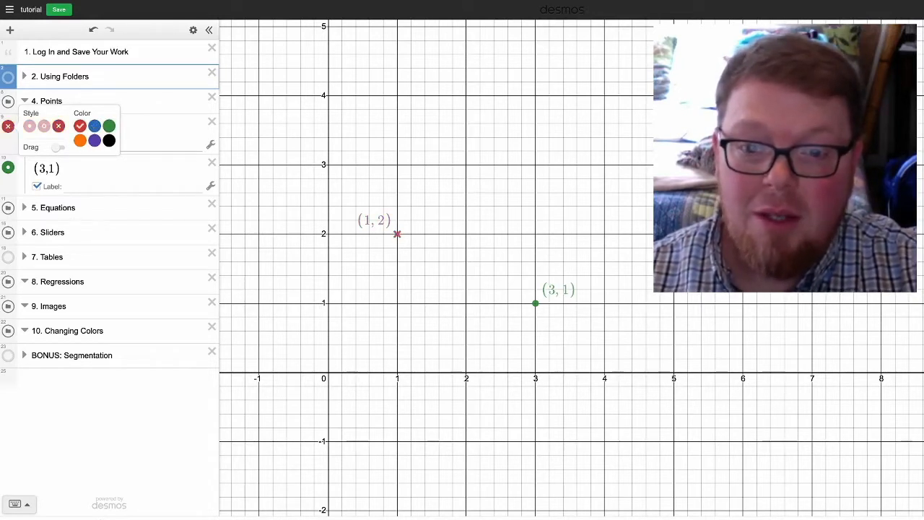
{"action": "left_click", "coordinate": [109, 125]}
{"action": "left_click", "coordinate": [109, 140]}
{"action": "left_click", "coordinate": [79, 140]}
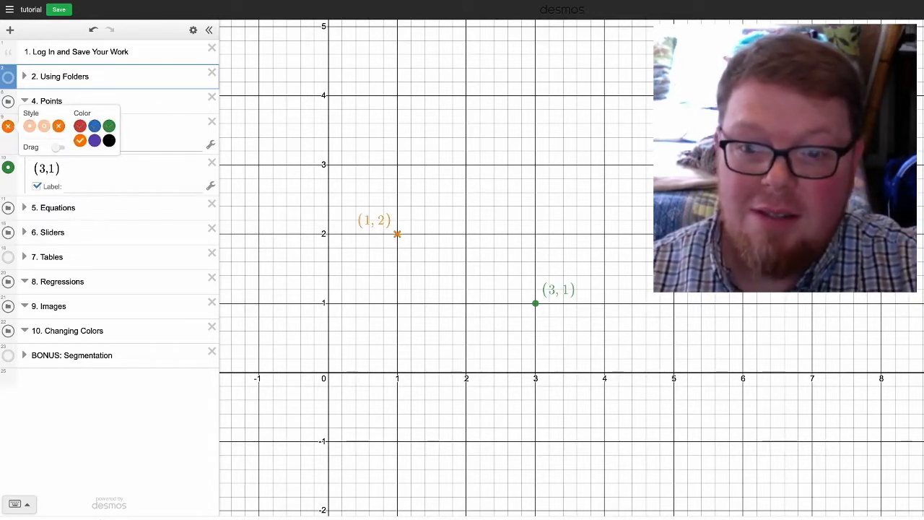
Step: Color the point (1,2) red, make it draggable in all directions and move it to about (0.7, 1.196)
{"action": "left_click", "coordinate": [79, 125]}
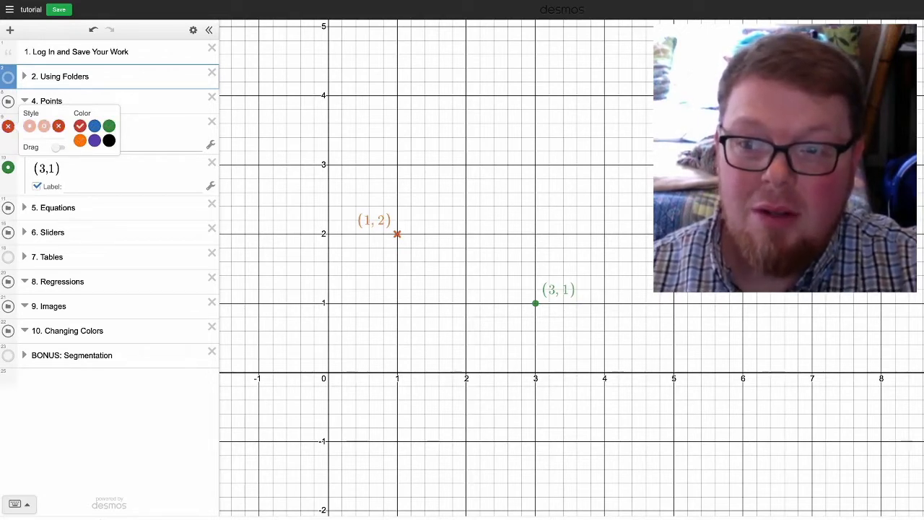
{"action": "left_click", "coordinate": [58, 147]}
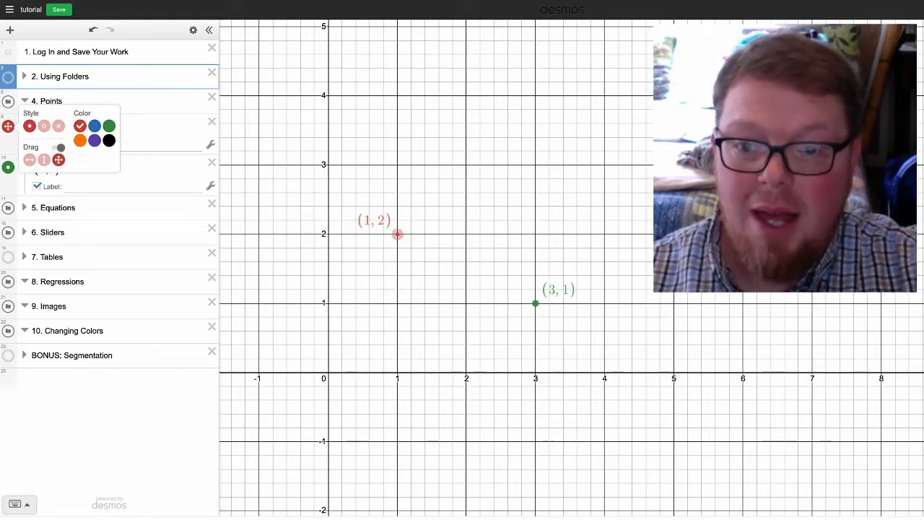
{"action": "left_click_drag", "start_coordinate": [397, 233], "coordinate": [374, 288]}
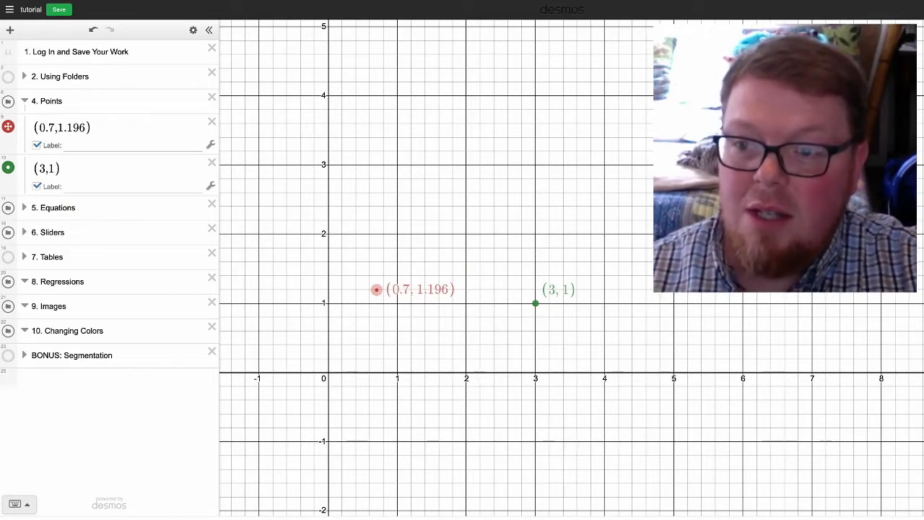
Step: Make the green point (3,1) draggable, trying the horizontal option and leaving it restricted to vertical movement
{"action": "left_click", "coordinate": [8, 168]}
{"action": "left_click", "coordinate": [58, 188]}
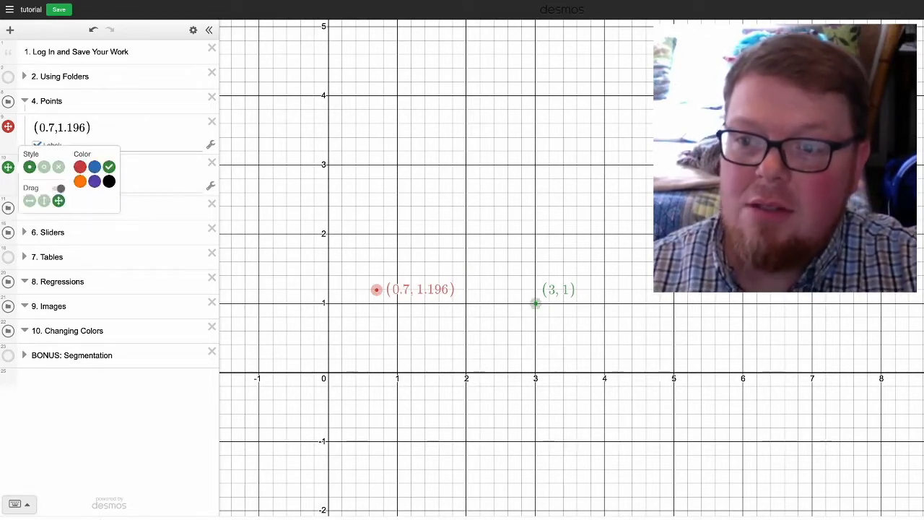
{"action": "left_click", "coordinate": [44, 201]}
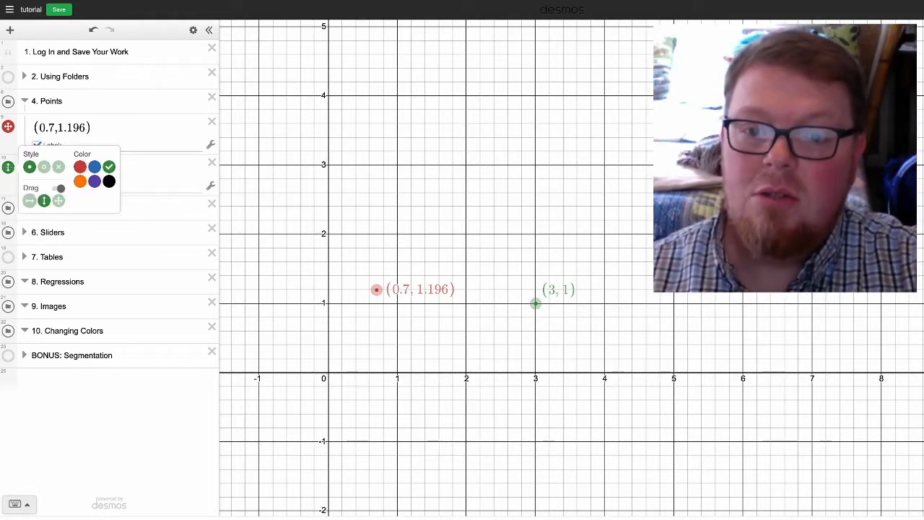
{"action": "left_click", "coordinate": [29, 201]}
{"action": "left_click", "coordinate": [44, 201]}
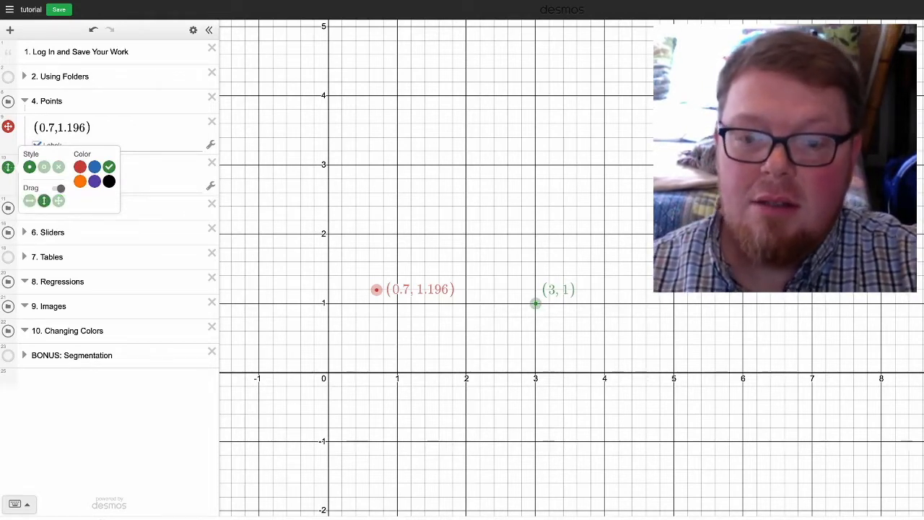
Step: Move the green point vertically to about (3, 1.58) and the red point to about (0.58, 4.016)
{"action": "mouse_move", "coordinate": [535, 303]}
{"action": "left_mouse_down"}
{"action": "mouse_move", "coordinate": [535, 140]}
{"action": "mouse_move", "coordinate": [535, 359]}
{"action": "mouse_move", "coordinate": [535, 122]}
{"action": "mouse_move", "coordinate": [535, 449]}
{"action": "mouse_move", "coordinate": [536, 131]}
{"action": "mouse_move", "coordinate": [535, 293]}
{"action": "left_mouse_up"}
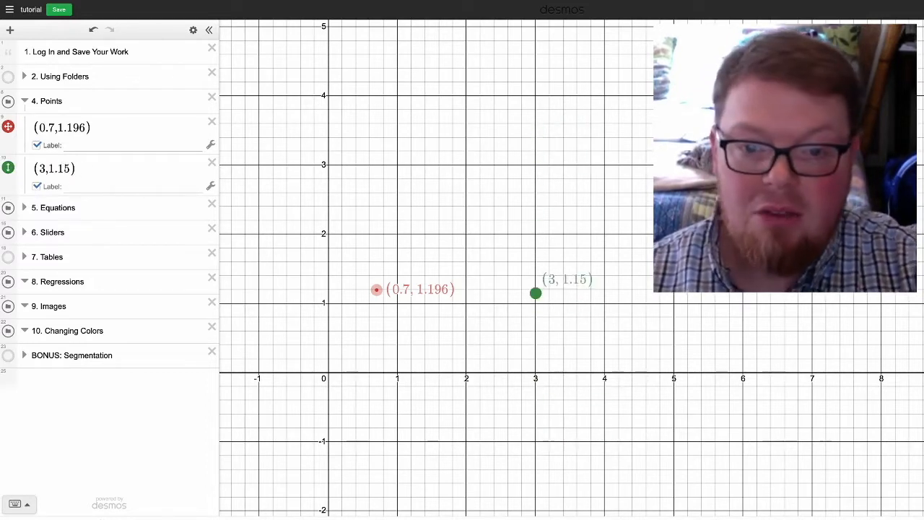
{"action": "left_click_drag", "start_coordinate": [535, 293], "coordinate": [535, 86]}
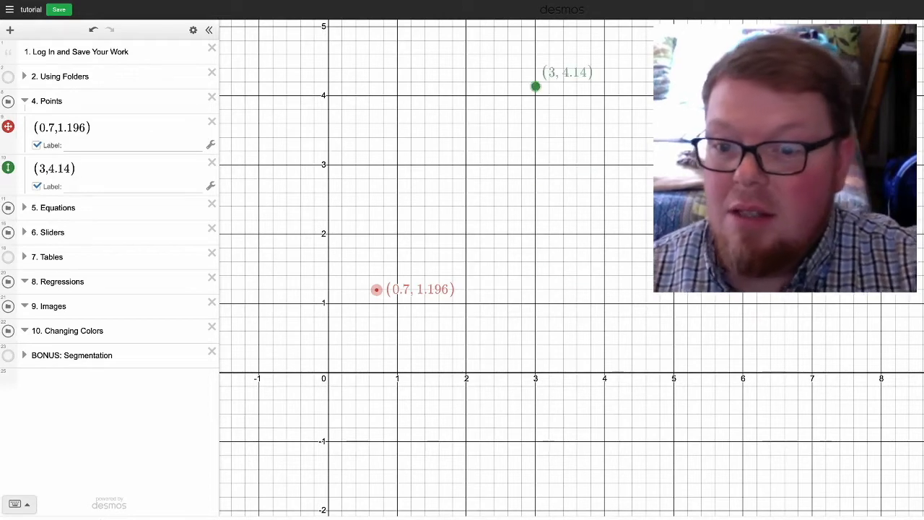
{"action": "left_click_drag", "start_coordinate": [376, 290], "coordinate": [367, 94]}
{"action": "left_click_drag", "start_coordinate": [535, 86], "coordinate": [535, 263]}
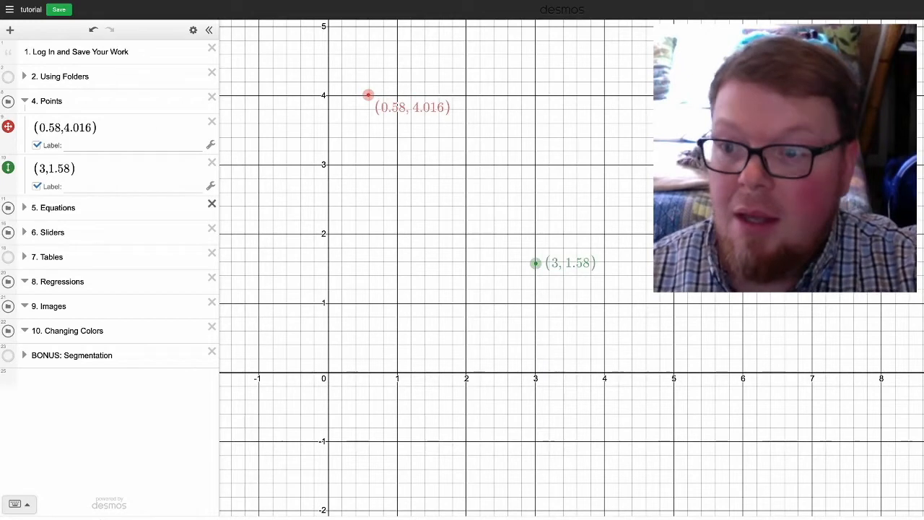
Step: Hide the "4. Points" folder, expand "5. Equations" and show the lines y=3x+2, f(x)=3x-2 and a=3b+1
{"action": "left_click", "coordinate": [8, 101]}
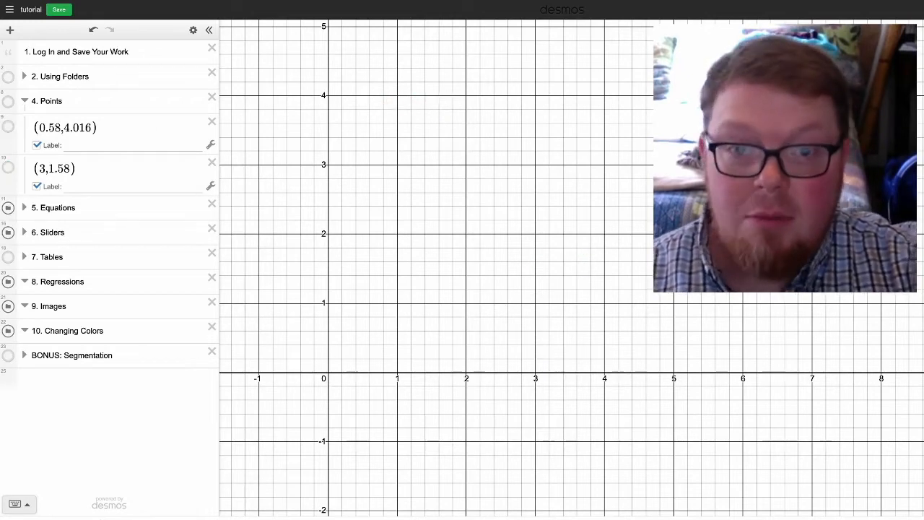
{"action": "left_click", "coordinate": [24, 207]}
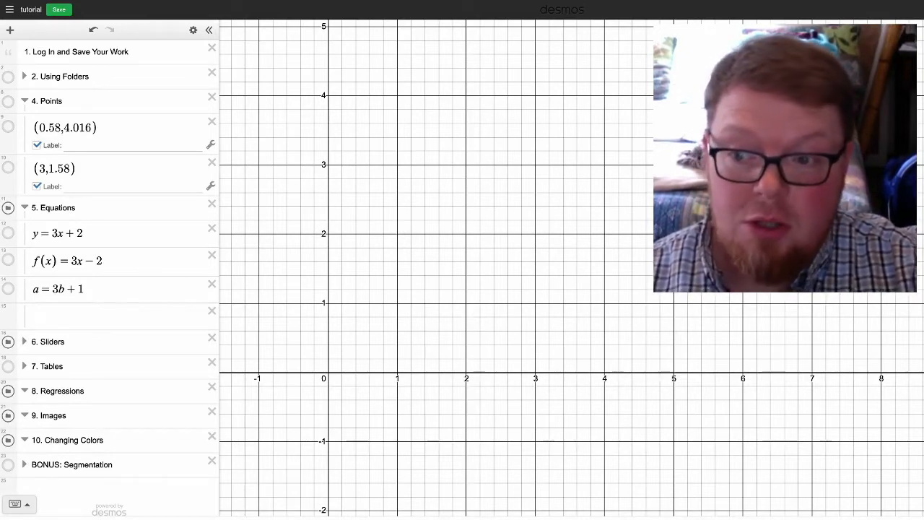
{"action": "left_click", "coordinate": [8, 233]}
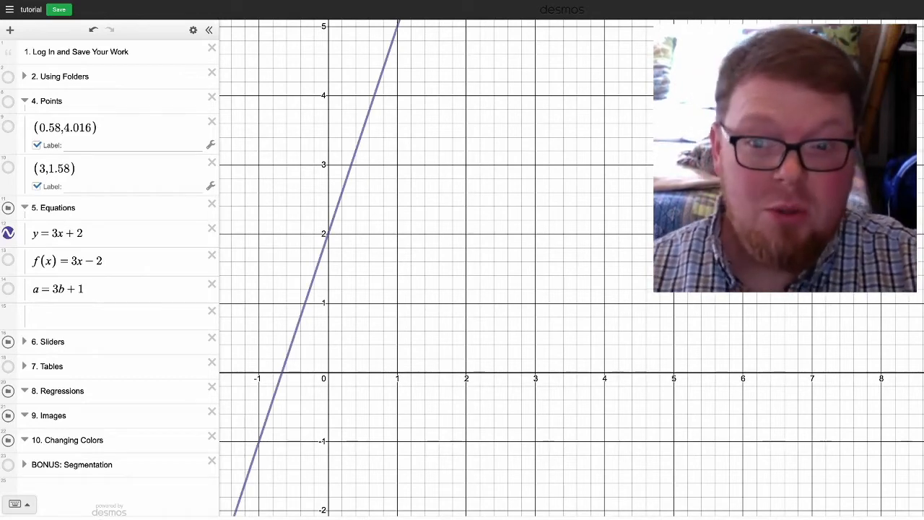
{"action": "mouse_move", "coordinate": [433, 217]}
{"action": "left_mouse_down"}
{"action": "mouse_move", "coordinate": [610, 351]}
{"action": "mouse_move", "coordinate": [602, 370]}
{"action": "mouse_move", "coordinate": [515, 414]}
{"action": "mouse_move", "coordinate": [434, 221]}
{"action": "mouse_move", "coordinate": [447, 221]}
{"action": "mouse_move", "coordinate": [435, 229]}
{"action": "left_mouse_up"}
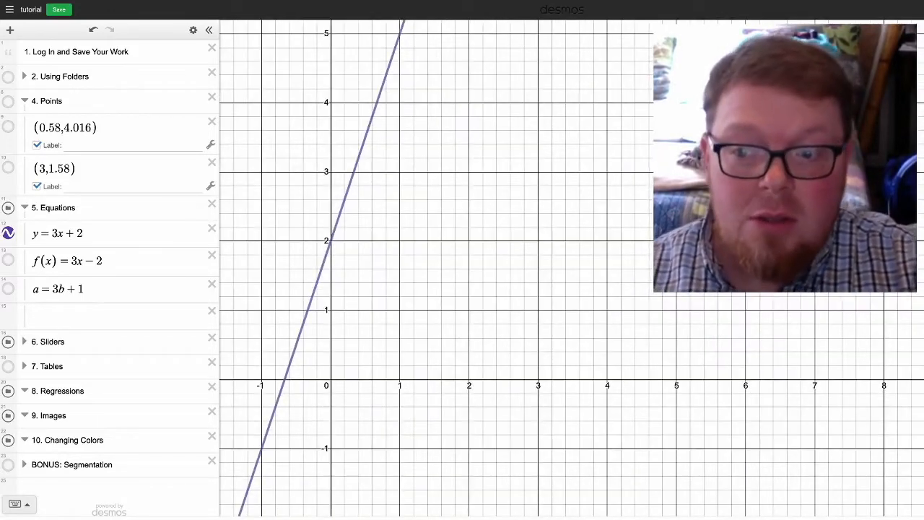
{"action": "left_click", "coordinate": [8, 260]}
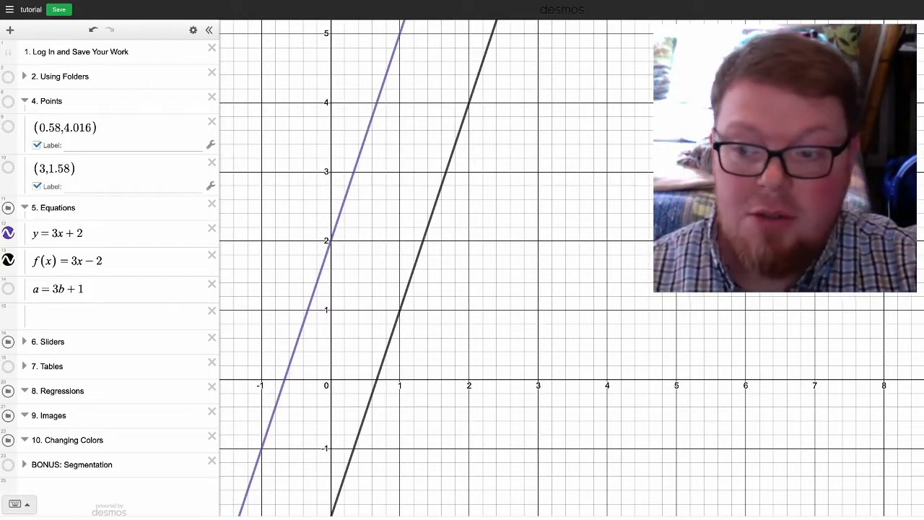
{"action": "left_click", "coordinate": [8, 289]}
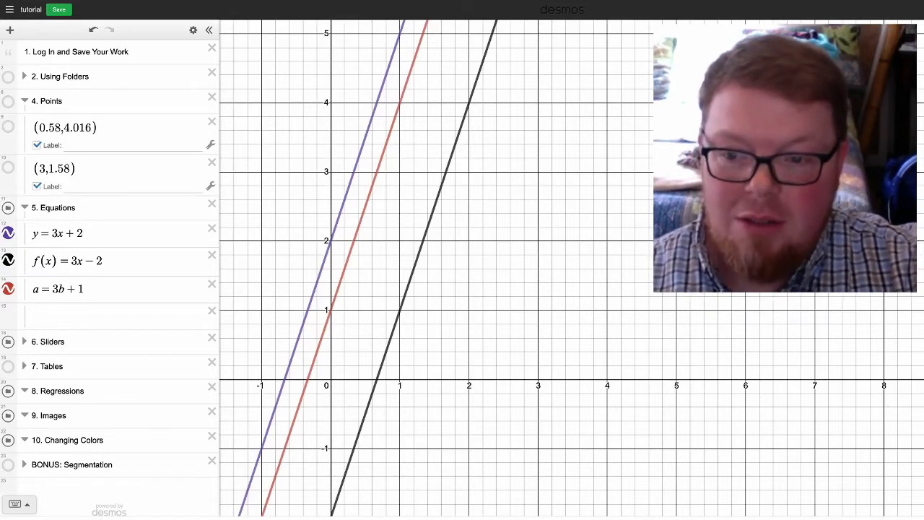
Step: Delete the empty expression below a=3b+1, and hide and collapse the "5. Equations" folder
{"action": "key", "text": "BackSpace"}
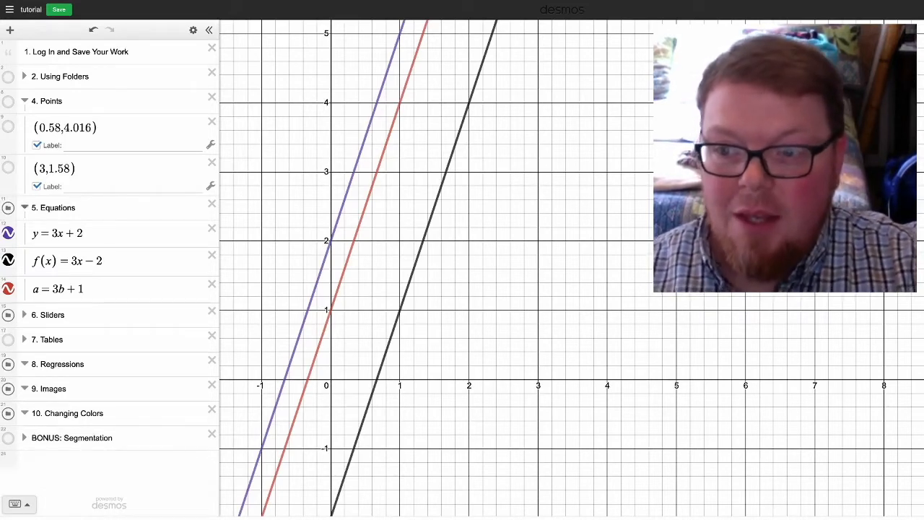
{"action": "left_click", "coordinate": [8, 207]}
{"action": "left_click", "coordinate": [24, 208]}
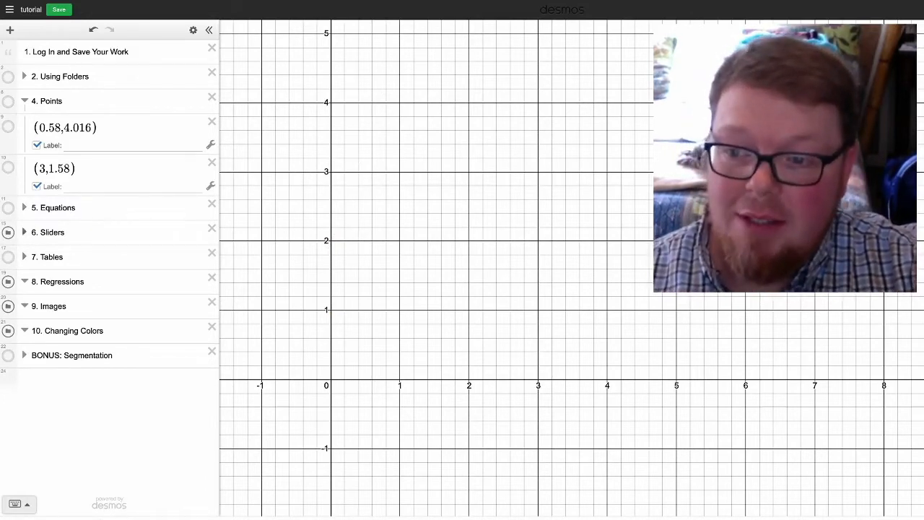
Step: Expand the "6. Sliders" folder, add sliders for all parameters of y=mx+b, and set m to 1.5 and b to 2.8
{"action": "left_click", "coordinate": [24, 232]}
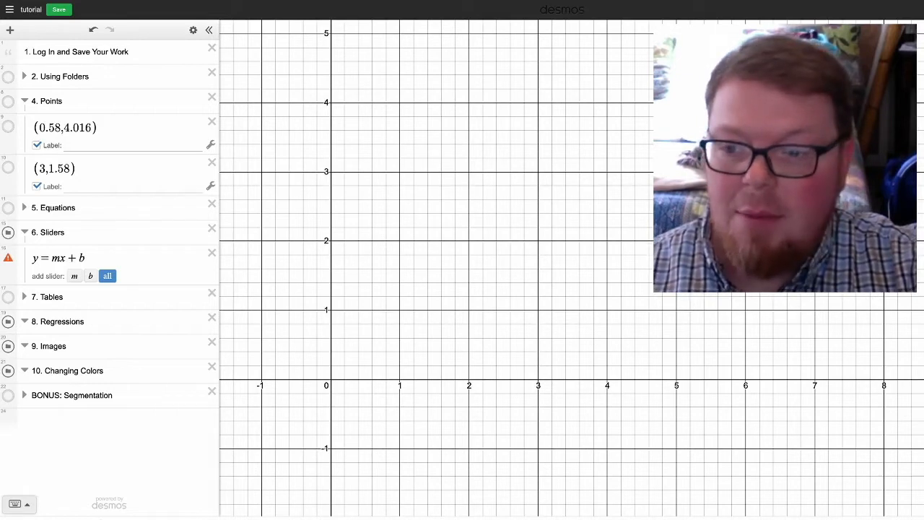
{"action": "left_click", "coordinate": [107, 276]}
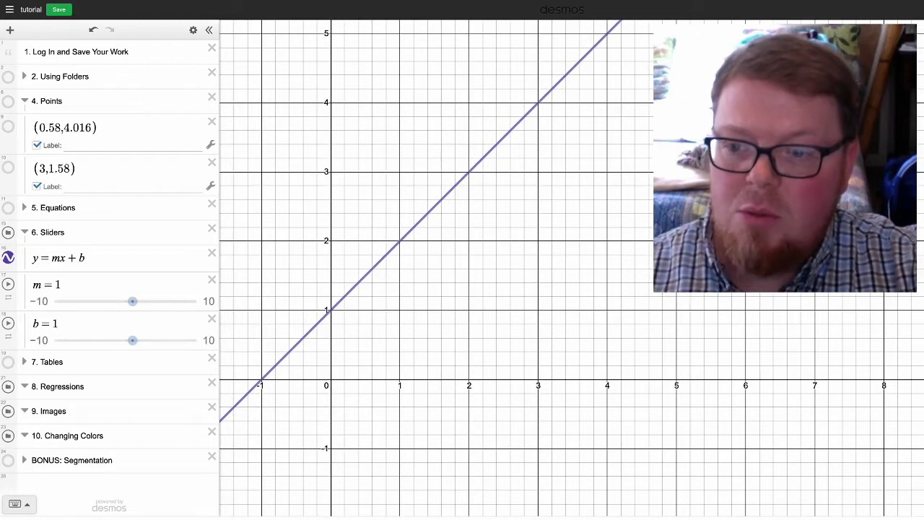
{"action": "mouse_move", "coordinate": [132, 301]}
{"action": "left_mouse_down"}
{"action": "mouse_move", "coordinate": [119, 301]}
{"action": "mouse_move", "coordinate": [148, 301]}
{"action": "mouse_move", "coordinate": [123, 301]}
{"action": "mouse_move", "coordinate": [136, 301]}
{"action": "left_mouse_up"}
{"action": "mouse_move", "coordinate": [132, 340]}
{"action": "left_mouse_down"}
{"action": "mouse_move", "coordinate": [90, 340]}
{"action": "mouse_move", "coordinate": [145, 340]}
{"action": "left_mouse_up"}
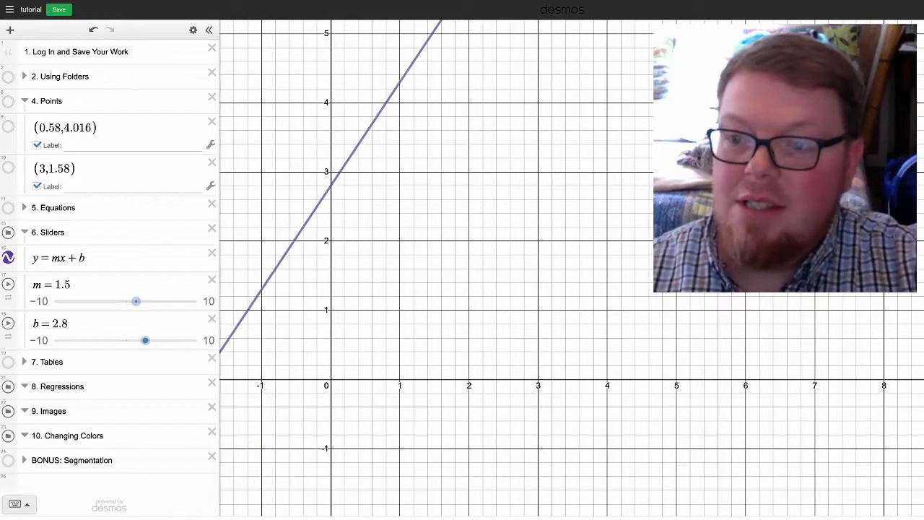
Step: Expand and show the "5. Equations" folder, and set the sliders to m = 3 and b = -0.1 for comparison with its lines
{"action": "left_click", "coordinate": [24, 207]}
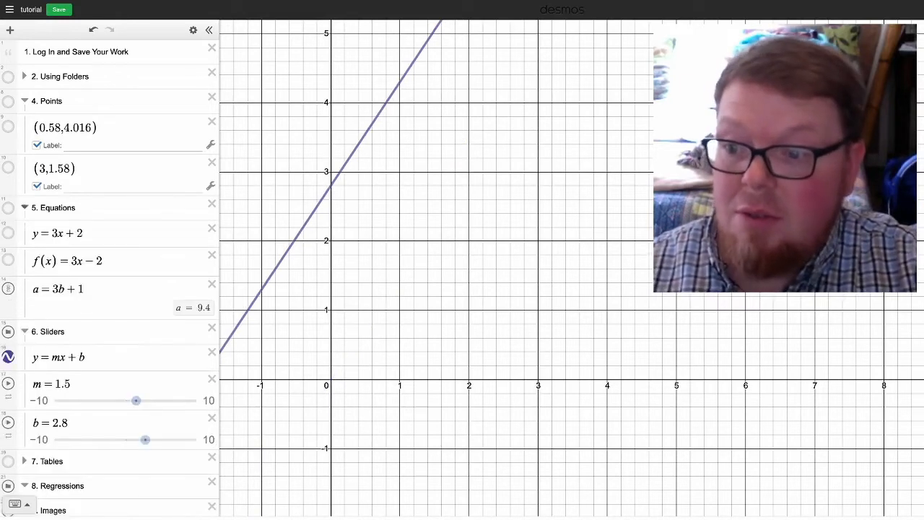
{"action": "left_click", "coordinate": [8, 208]}
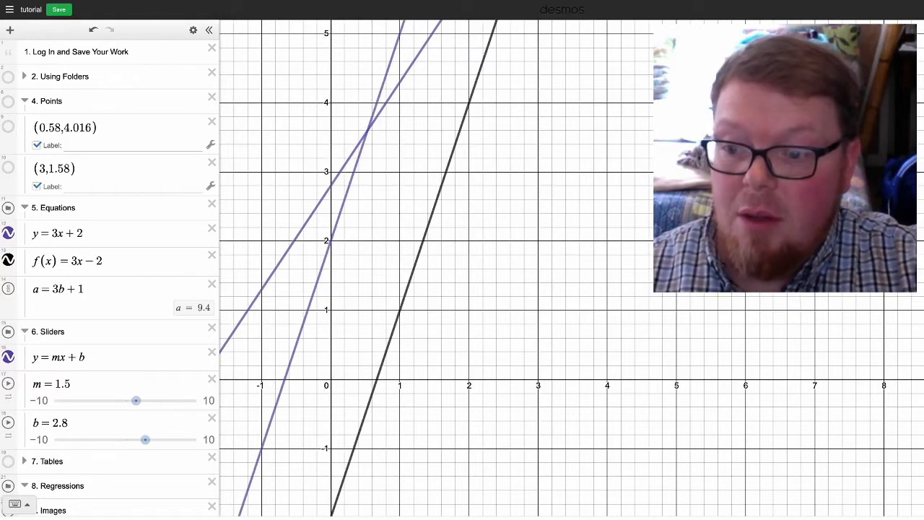
{"action": "left_click_drag", "start_coordinate": [136, 400], "coordinate": [147, 400]}
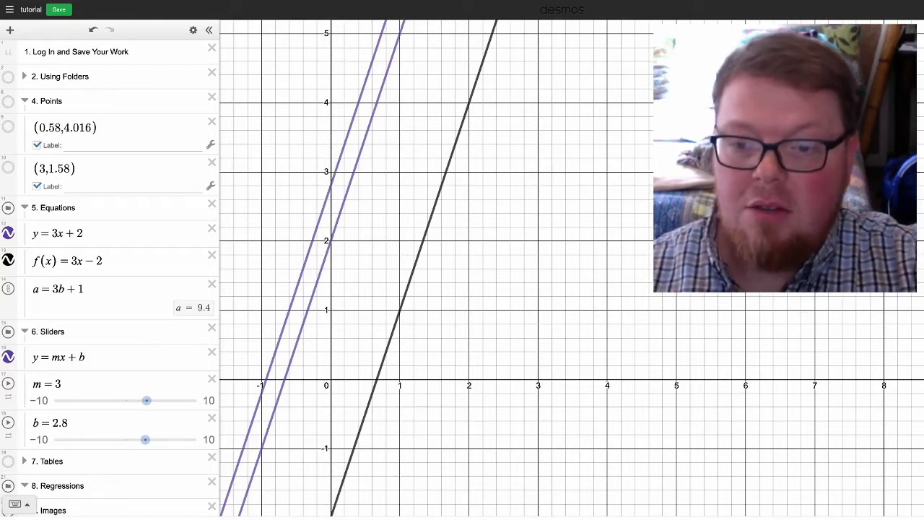
{"action": "left_click_drag", "start_coordinate": [145, 439], "coordinate": [124, 439]}
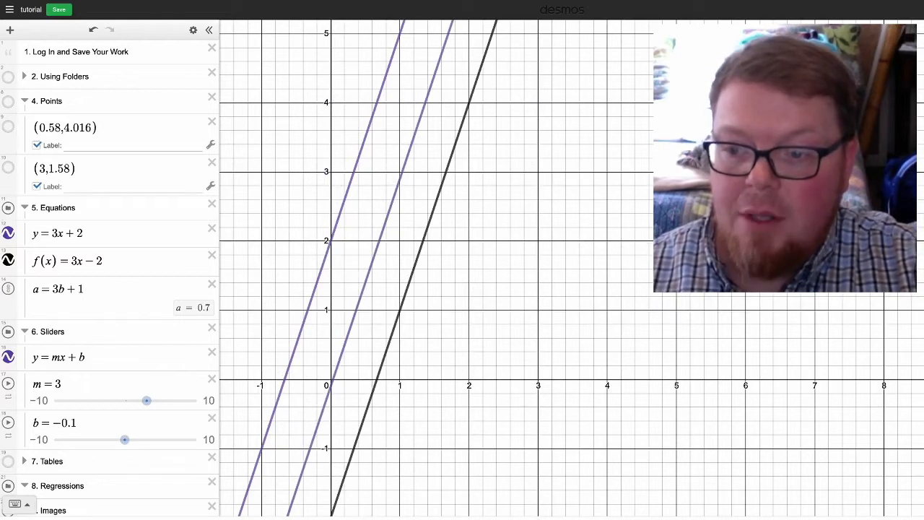
Step: Change the color of the line y=mx+b to red
{"action": "left_click", "coordinate": [8, 357]}
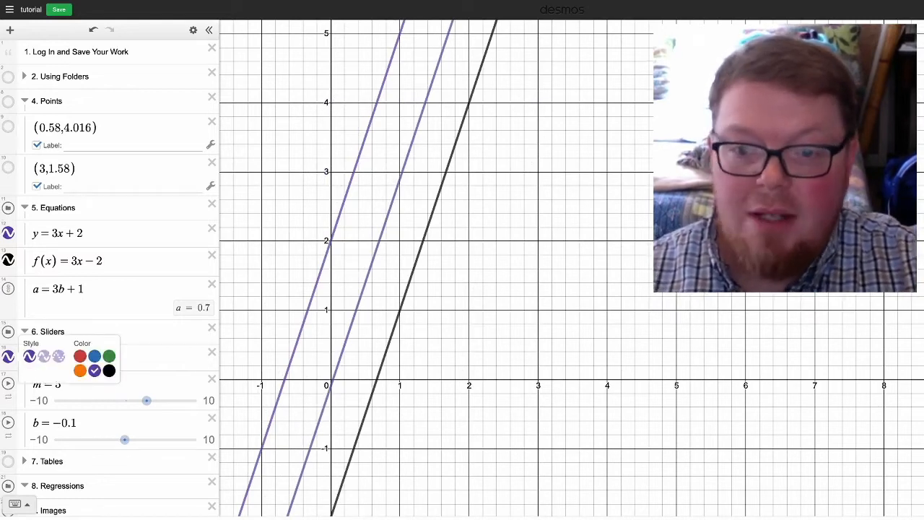
{"action": "left_click", "coordinate": [79, 355]}
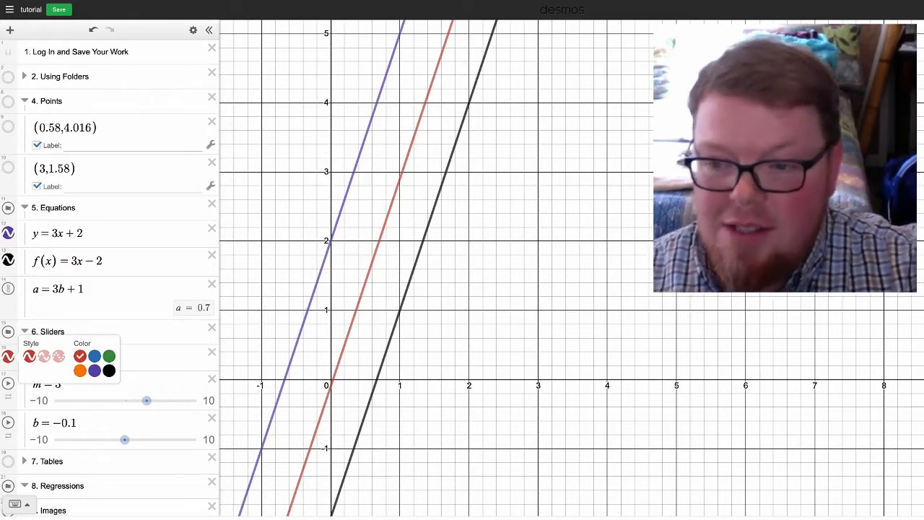
{"action": "left_click", "coordinate": [8, 357]}
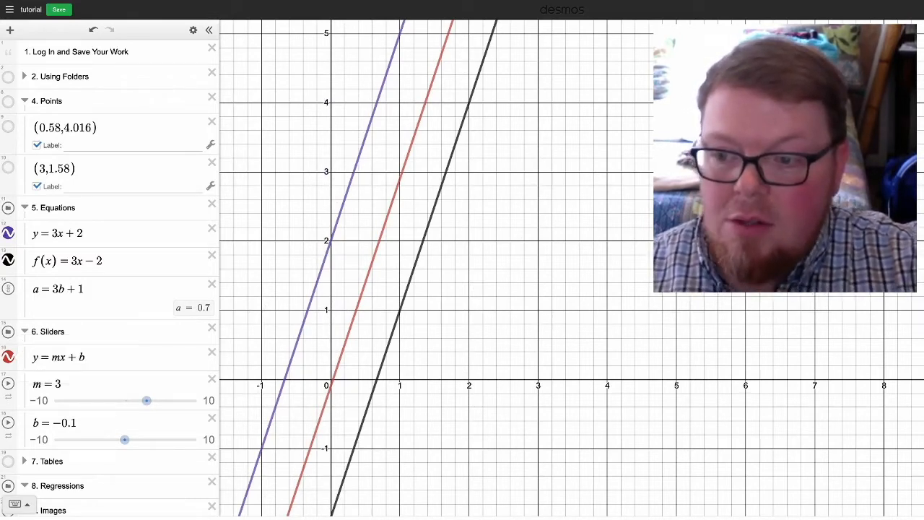
Step: Hide the "6. Sliders" folder and set the b slider to -3.6
{"action": "left_click", "coordinate": [8, 332]}
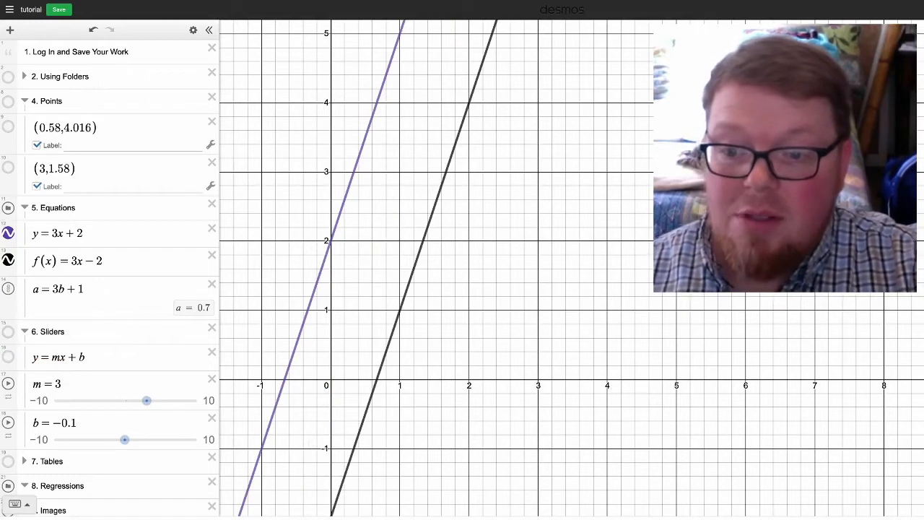
{"action": "scroll", "coordinate": [110, 277], "scroll_direction": "down", "scroll_amount": 3}
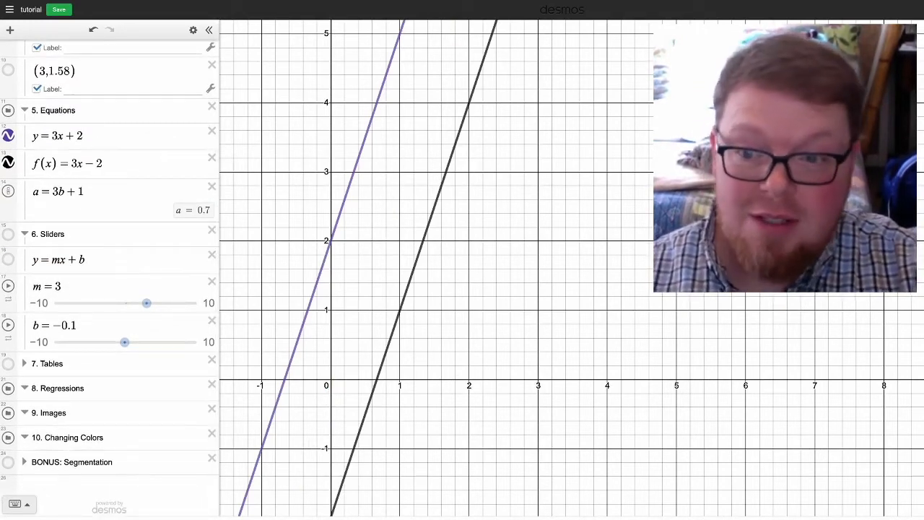
{"action": "left_click_drag", "start_coordinate": [124, 342], "coordinate": [100, 342]}
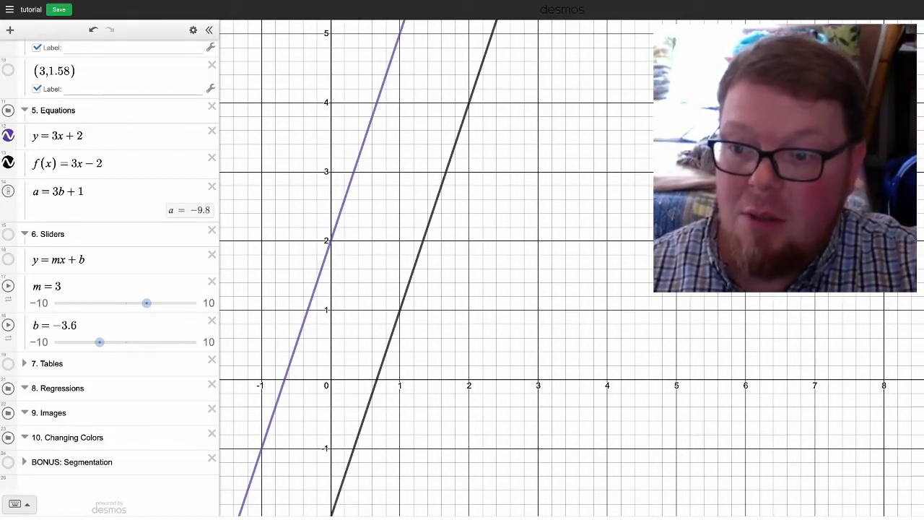
Step: Collapse the "6. Sliders", "5. Equations" and "4. Points" folders
{"action": "left_click", "coordinate": [24, 234]}
{"action": "left_click", "coordinate": [24, 207]}
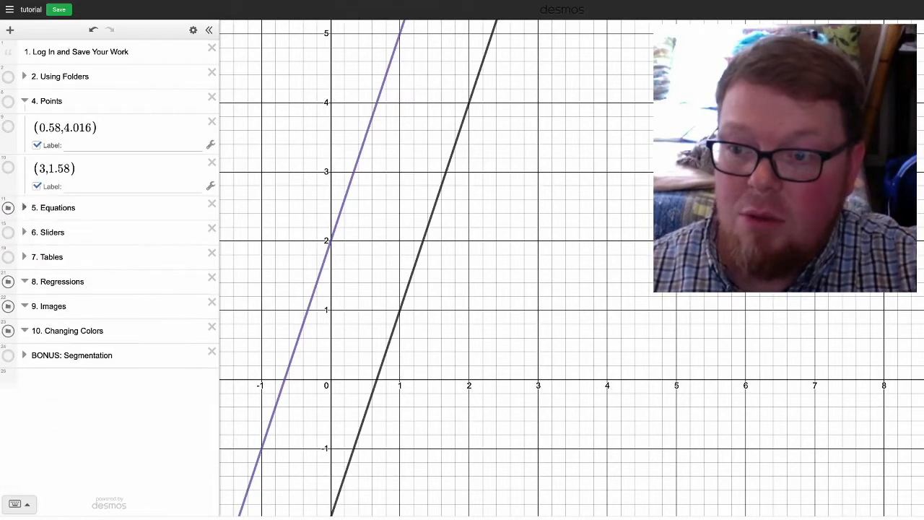
{"action": "left_click", "coordinate": [24, 101]}
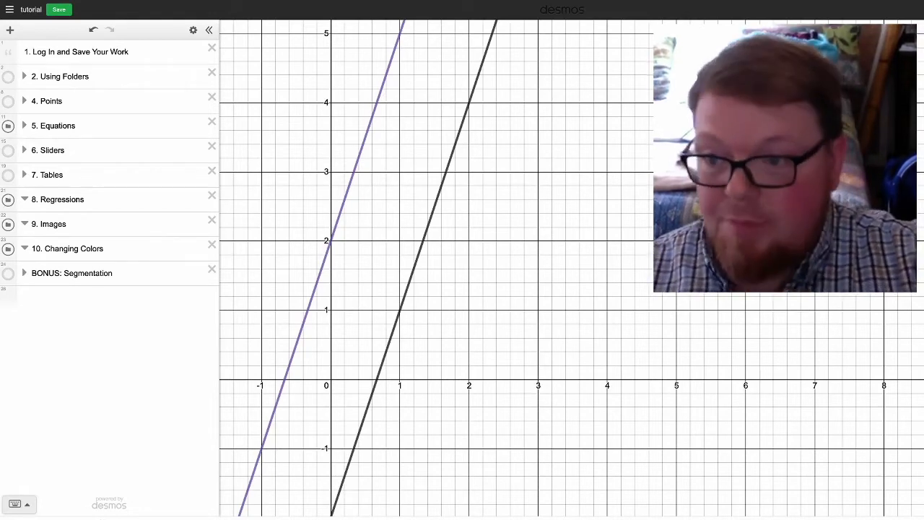
Step: Expand the "7. Tables" folder and view the item types that can be added, without adding one
{"action": "left_click", "coordinate": [25, 174]}
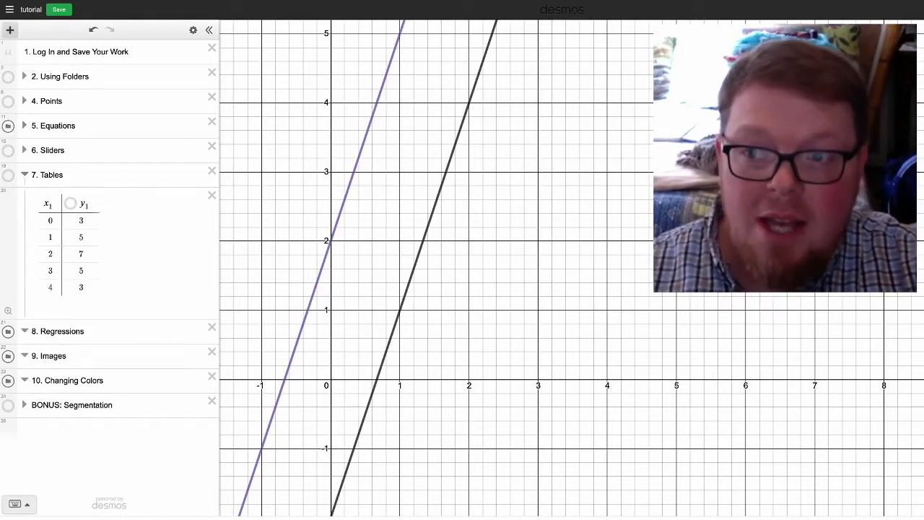
{"action": "left_click", "coordinate": [10, 29]}
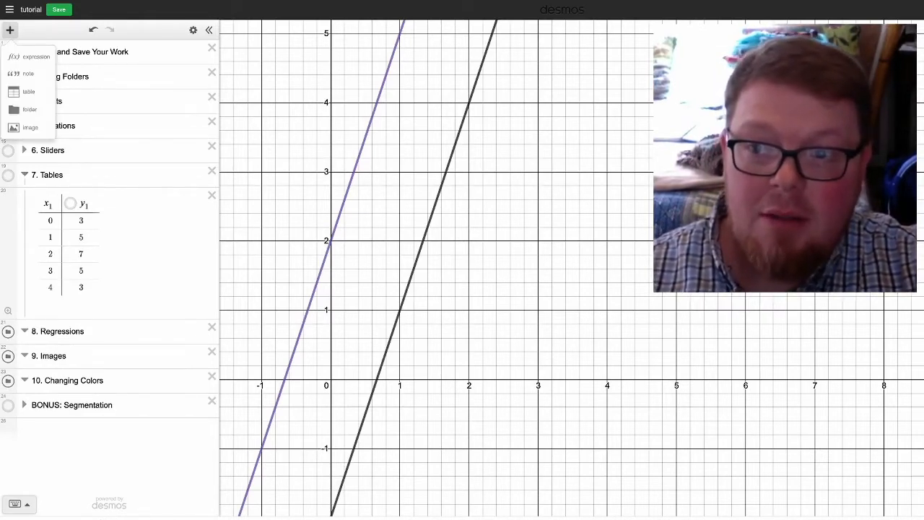
{"action": "left_click", "coordinate": [10, 30]}
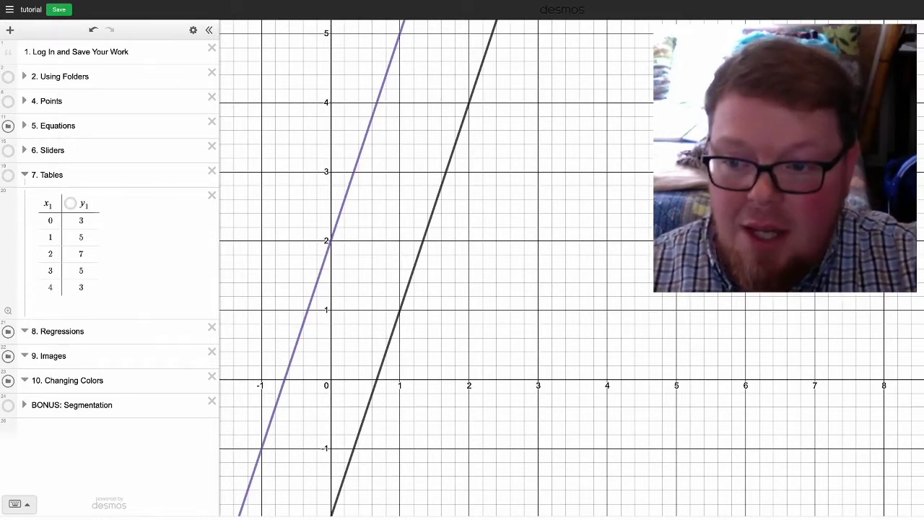
Step: Move through the table's cells from the first x value and show the y1 points on the graph
{"action": "left_click", "coordinate": [50, 221]}
{"action": "key", "text": "Tab"}
{"action": "key", "text": "Tab"}
{"action": "key", "text": "Tab"}
{"action": "key", "text": "Tab"}
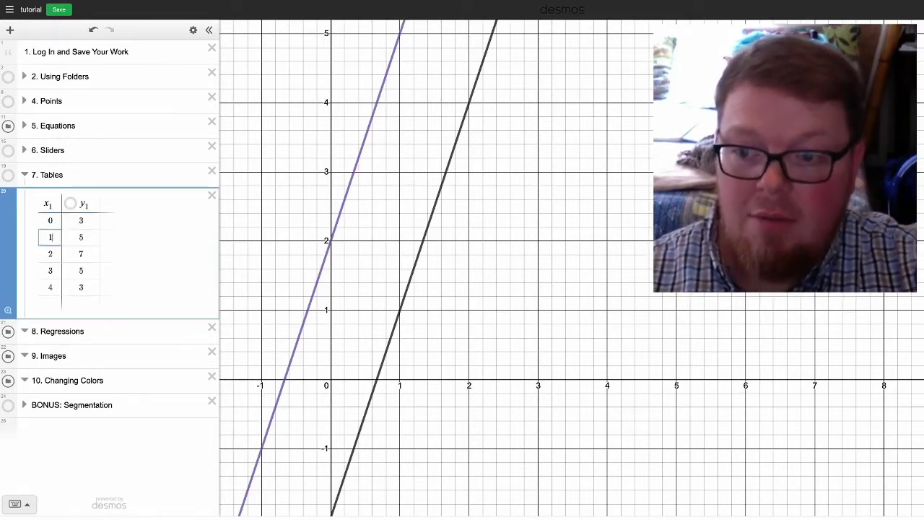
{"action": "key", "text": "Tab"}
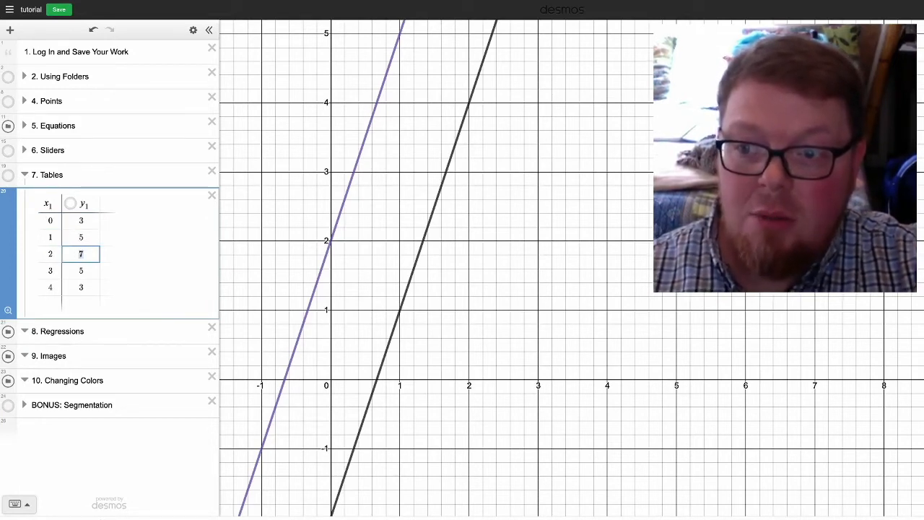
{"action": "left_click", "coordinate": [70, 204]}
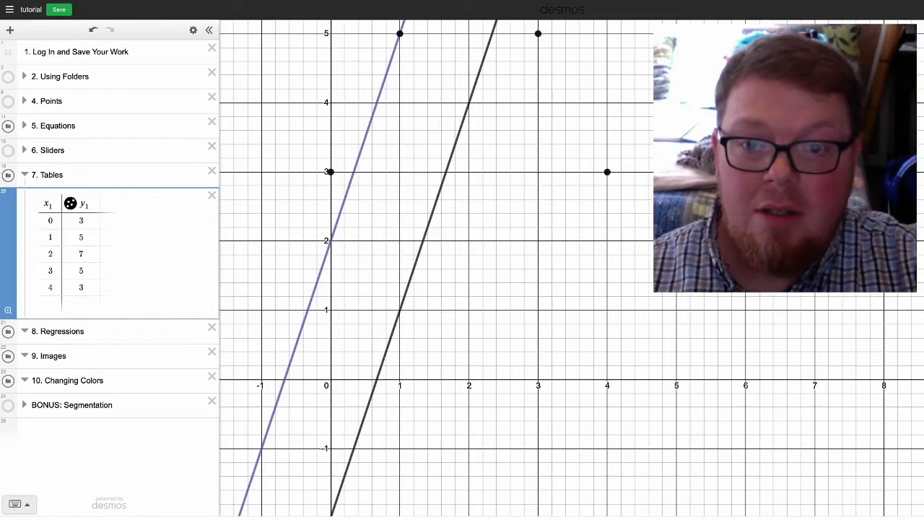
{"action": "left_click_drag", "start_coordinate": [447, 216], "coordinate": [456, 334]}
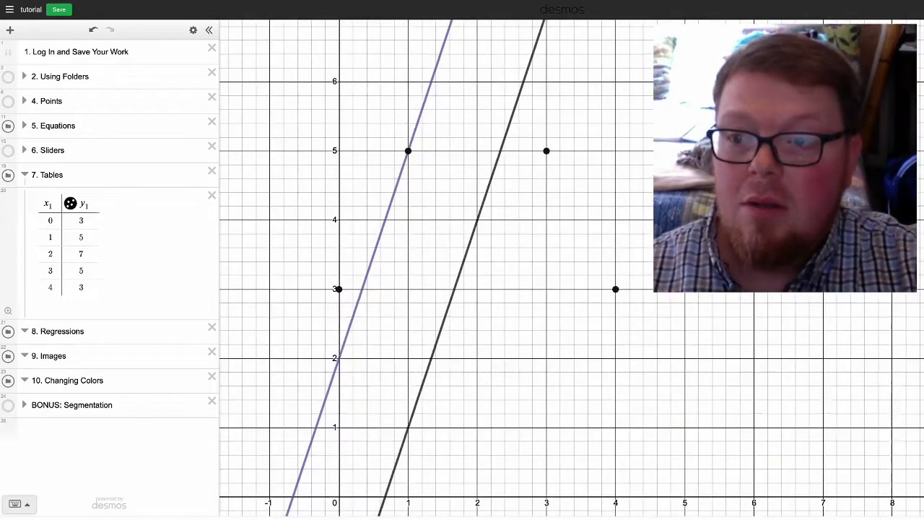
Step: Hide the "5. Equations" folder so only the table's points are plotted
{"action": "left_click", "coordinate": [8, 126]}
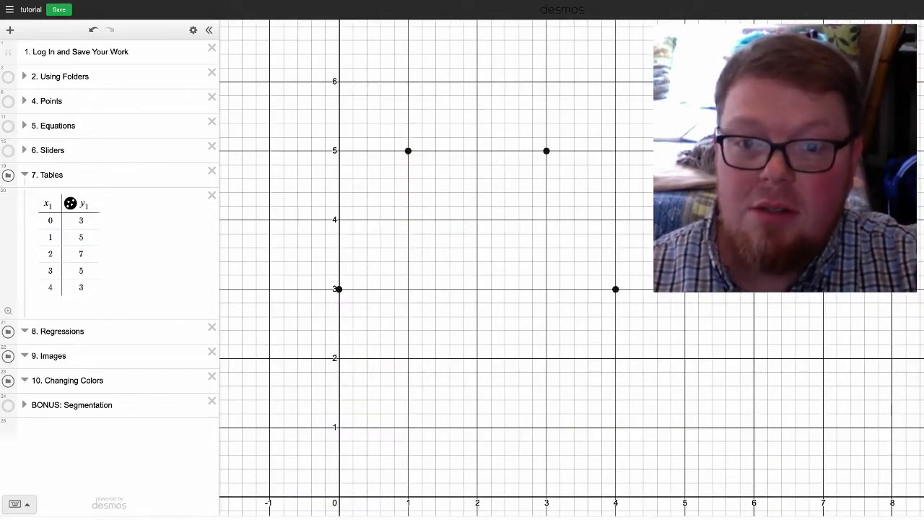
{"action": "left_click_drag", "start_coordinate": [455, 216], "coordinate": [499, 282]}
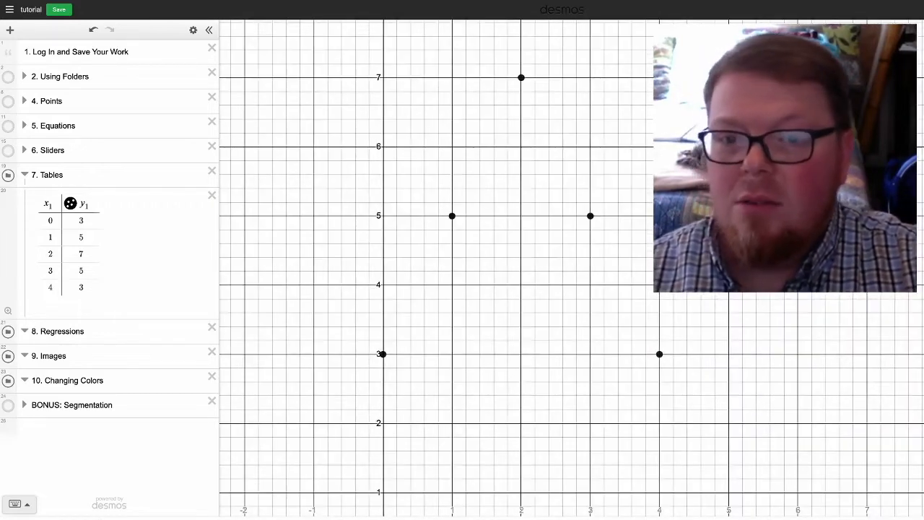
{"action": "left_click_drag", "start_coordinate": [499, 282], "coordinate": [500, 243]}
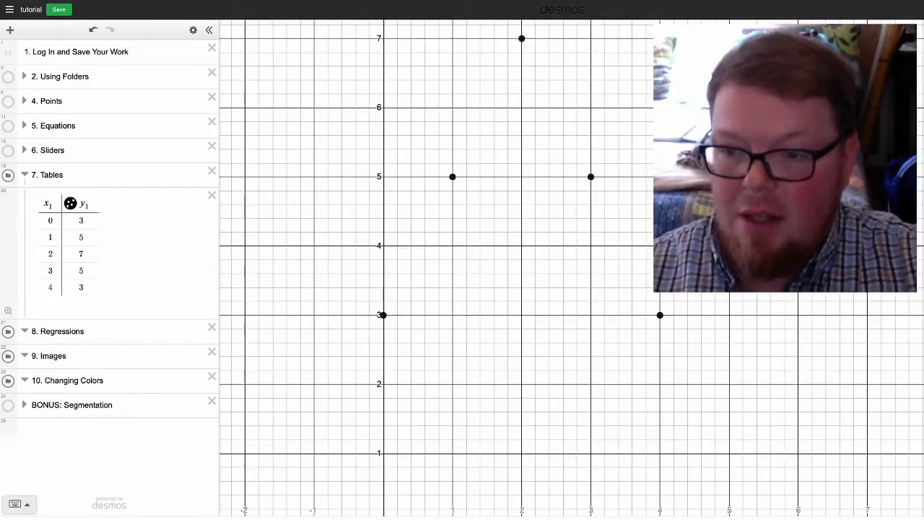
Step: Set the table's y1 value for x = 2 to 6
{"action": "left_click", "coordinate": [86, 254]}
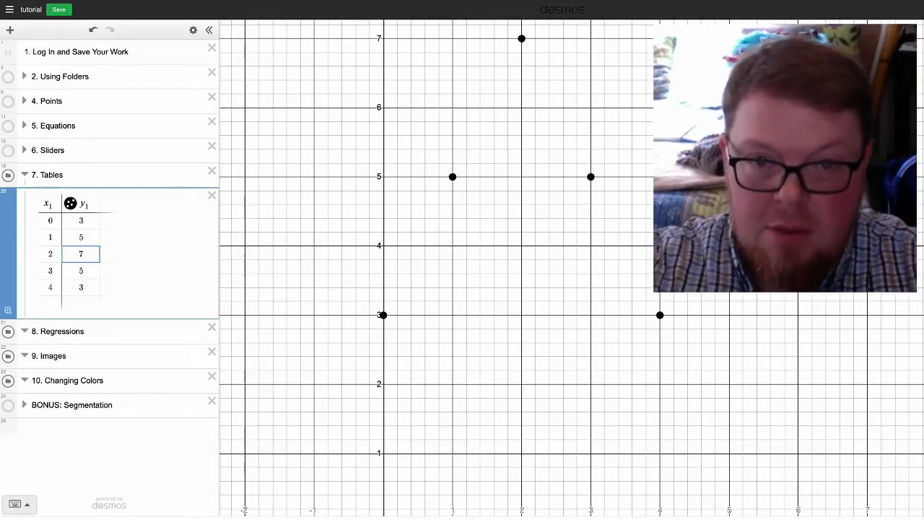
{"action": "key", "text": "BackSpace"}
{"action": "type", "text": "6"}
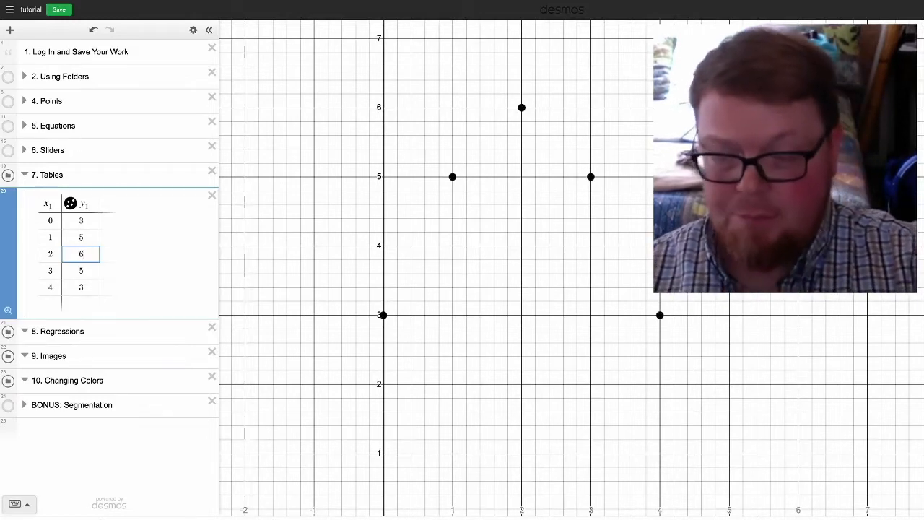
{"action": "left_click_drag", "start_coordinate": [500, 245], "coordinate": [476, 304]}
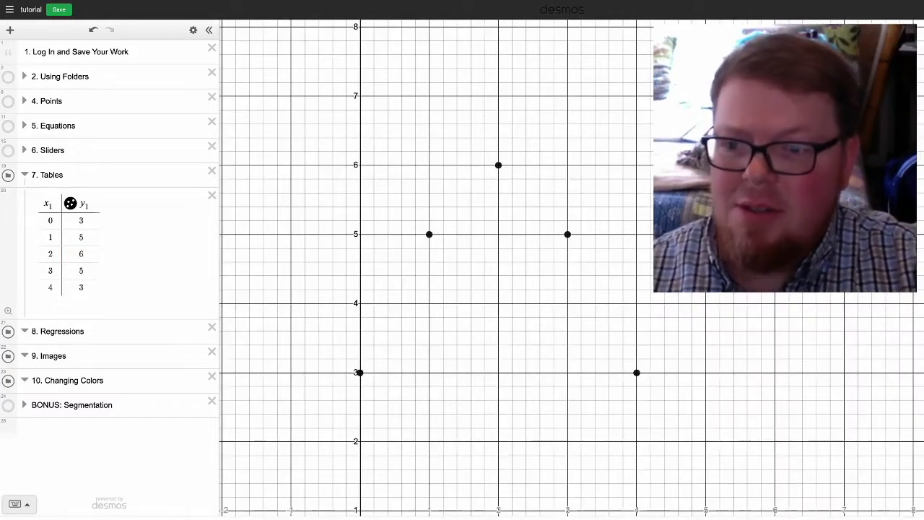
{"action": "left_click", "coordinate": [81, 288]}
{"action": "key", "text": "Return"}
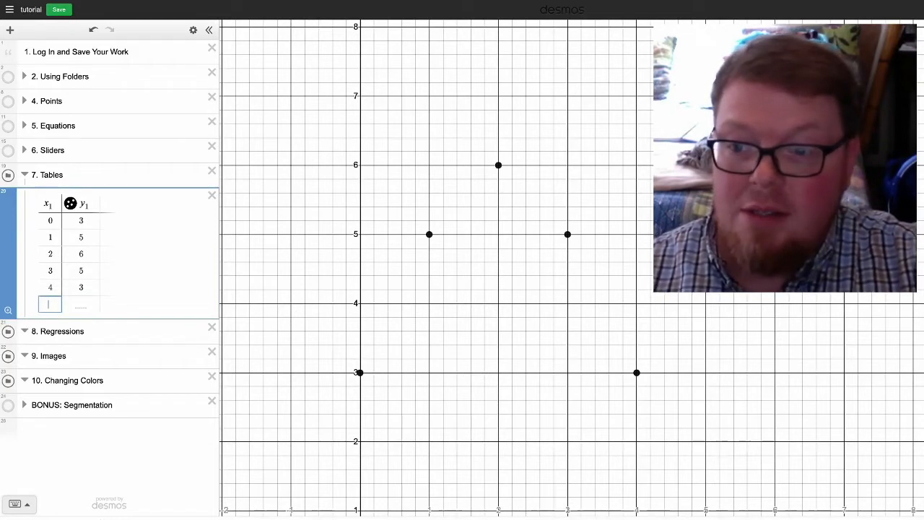
{"action": "key", "text": "Escape"}
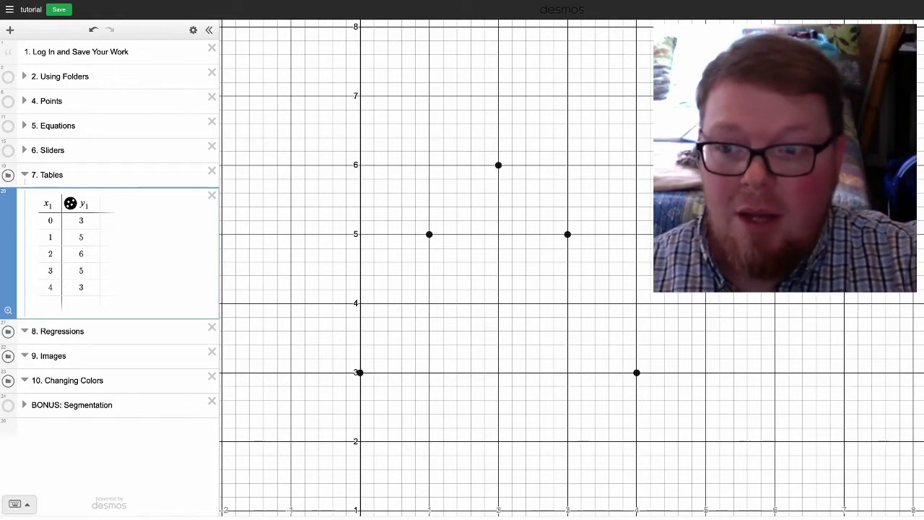
Step: Try red, blue and green for the table's y1 points, settling on red
{"action": "left_click", "coordinate": [70, 203]}
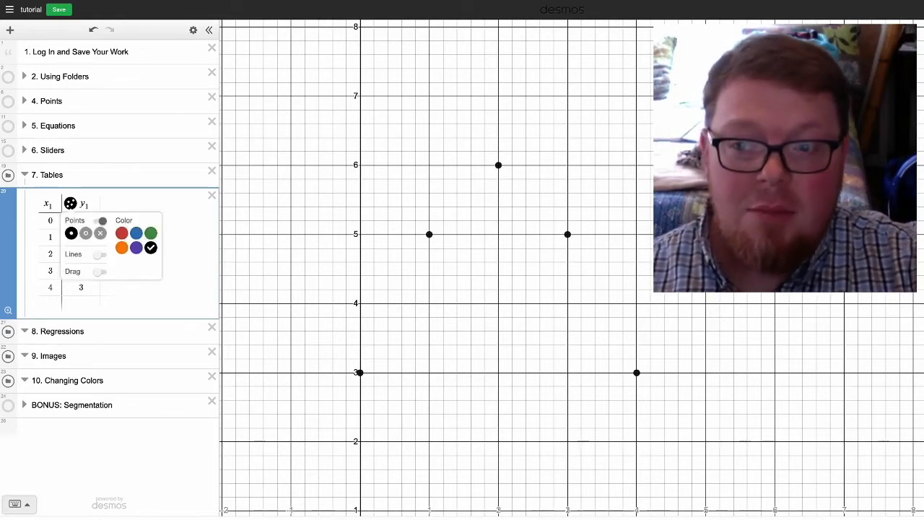
{"action": "left_click", "coordinate": [121, 232]}
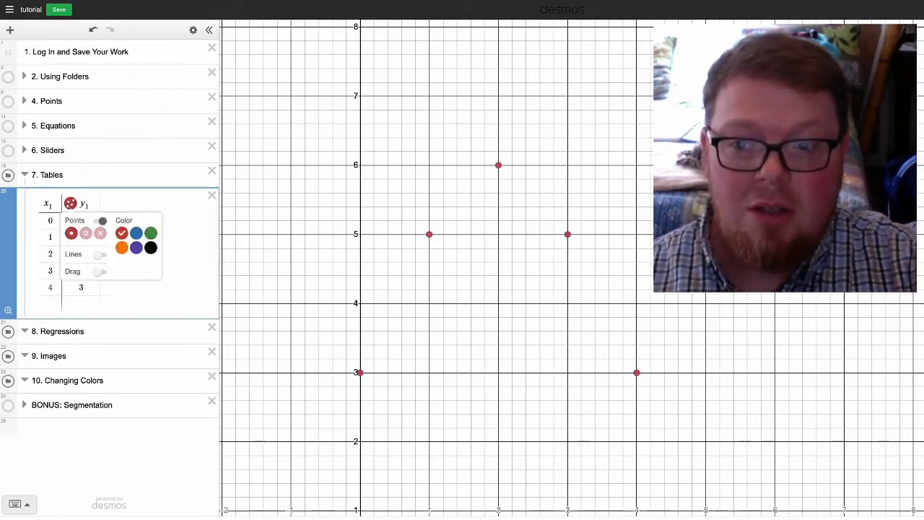
{"action": "left_click", "coordinate": [136, 232]}
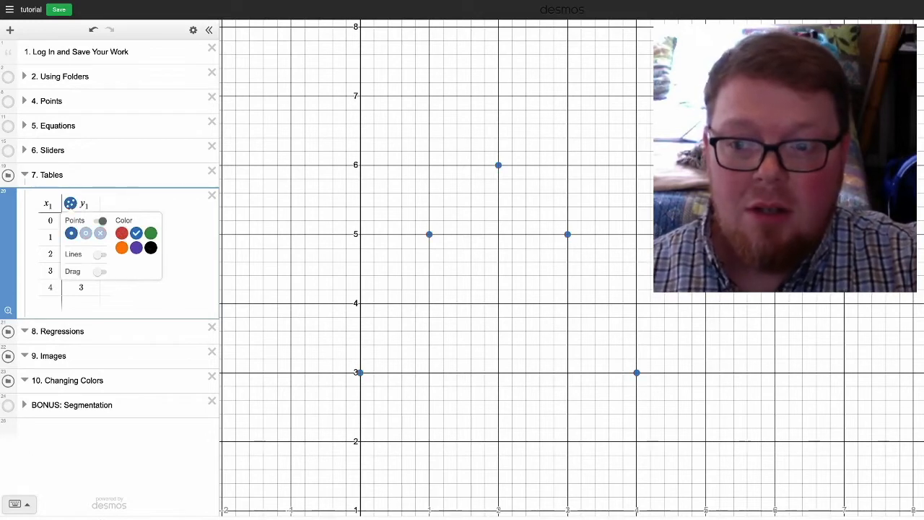
{"action": "left_click", "coordinate": [150, 232]}
{"action": "left_click", "coordinate": [121, 233]}
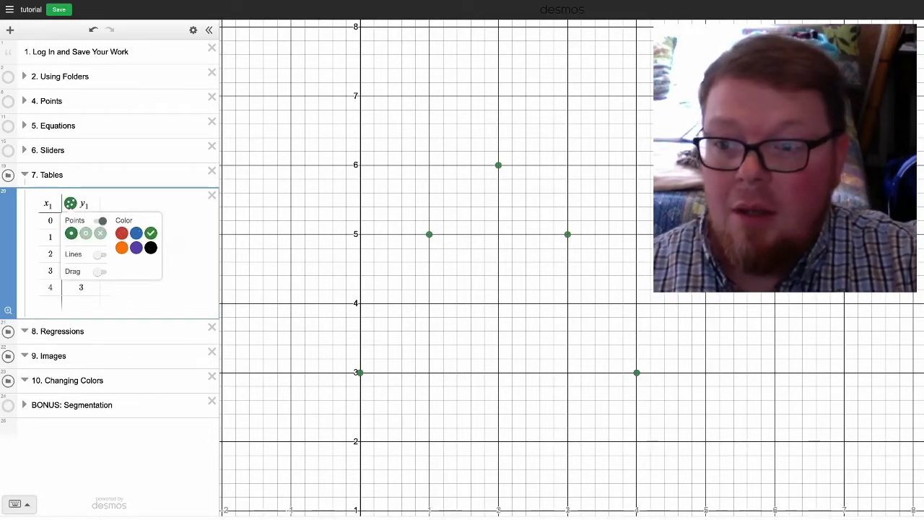
{"action": "left_click", "coordinate": [70, 203]}
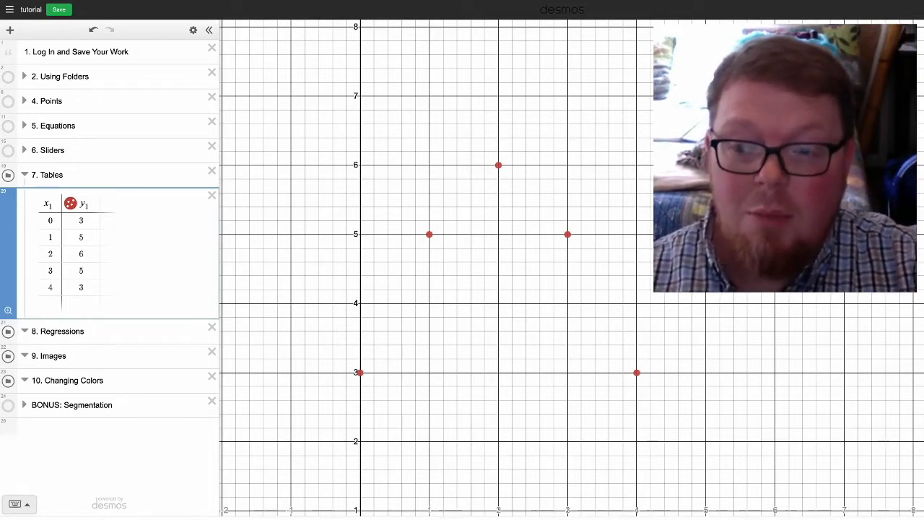
Step: Add the quadratic regression y_1 ~ ax_1^2 + bx_1 + c in the "8. Regressions" folder
{"action": "left_click", "coordinate": [93, 332]}
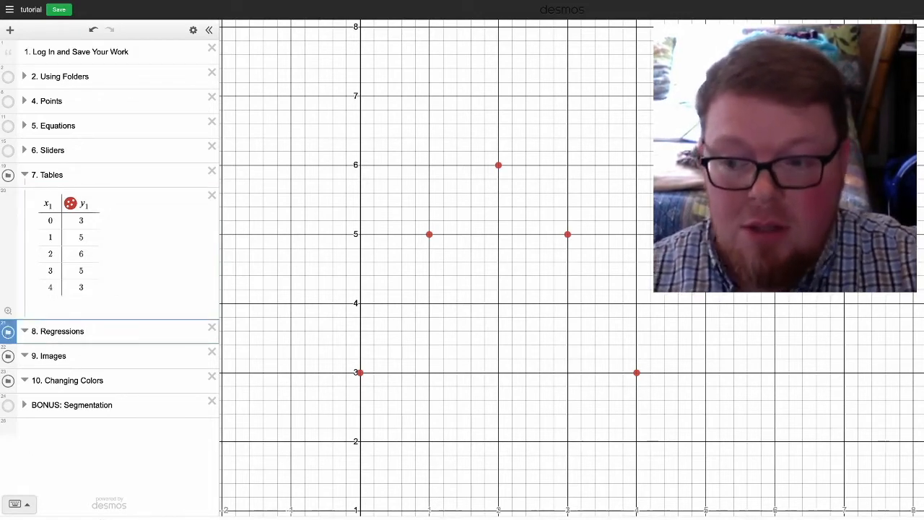
{"action": "key", "text": "Return"}
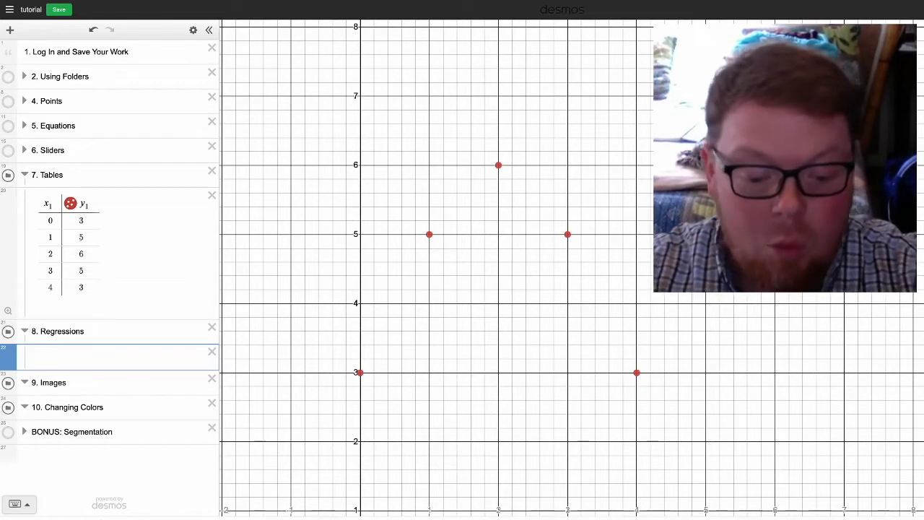
{"action": "type", "text": "y1"}
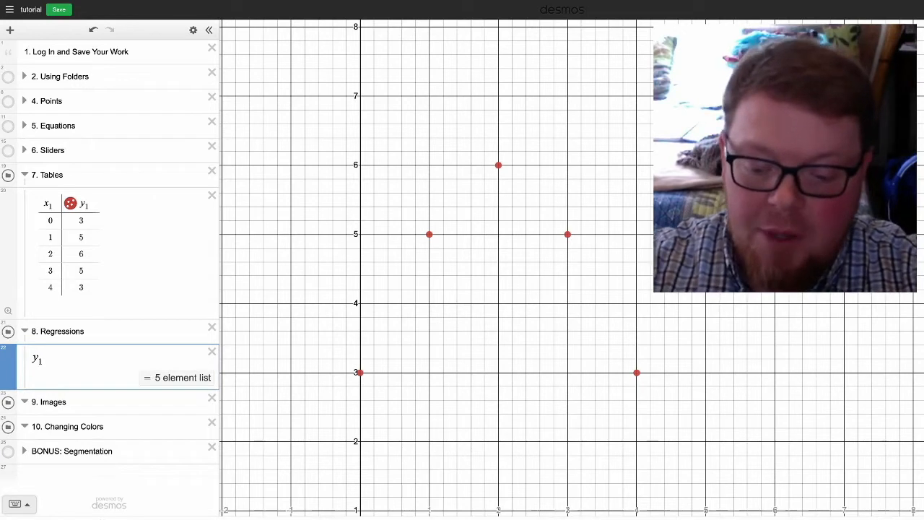
{"action": "type", "text": "~"}
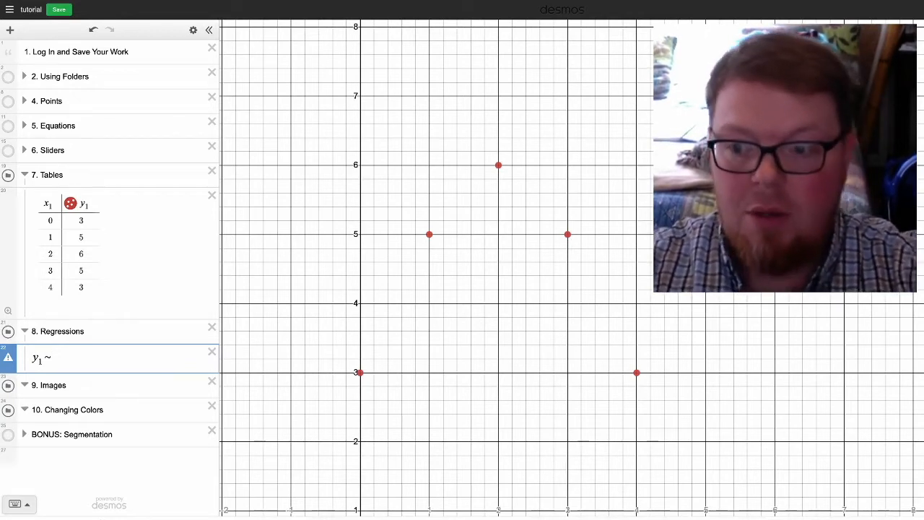
{"action": "type", "text": "ax_1"}
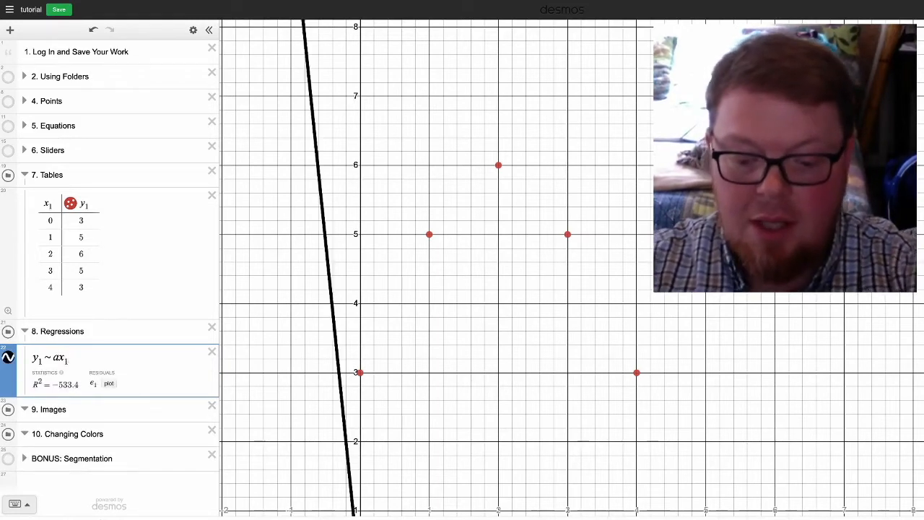
{"action": "type", "text": "^2"}
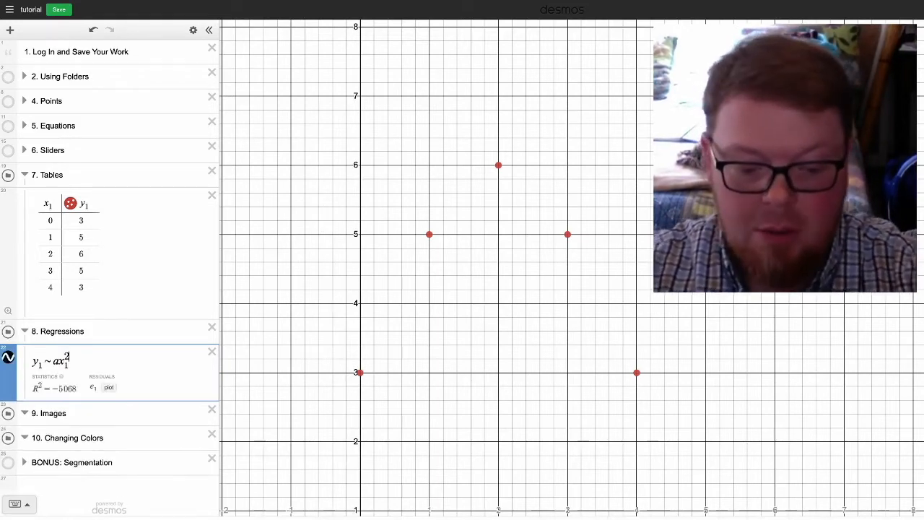
{"action": "key", "text": "Right"}
{"action": "type", "text": "+"}
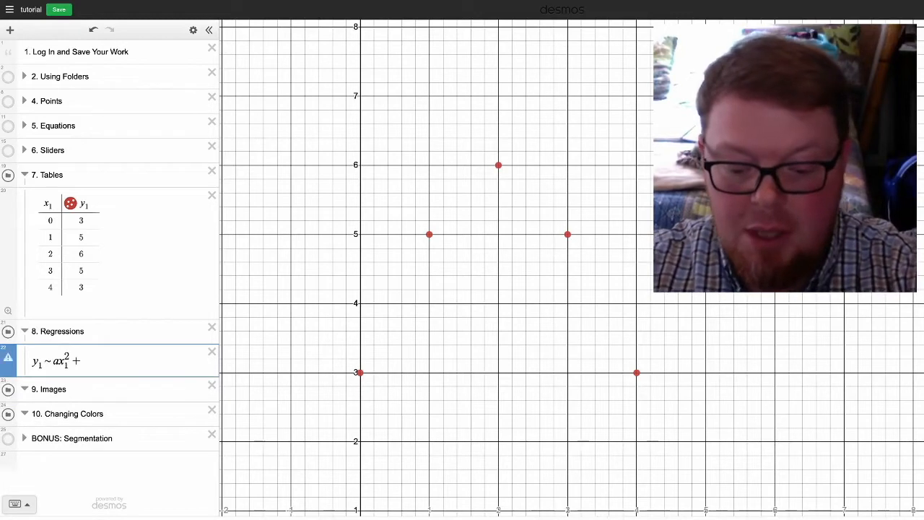
{"action": "type", "text": " bx_1"}
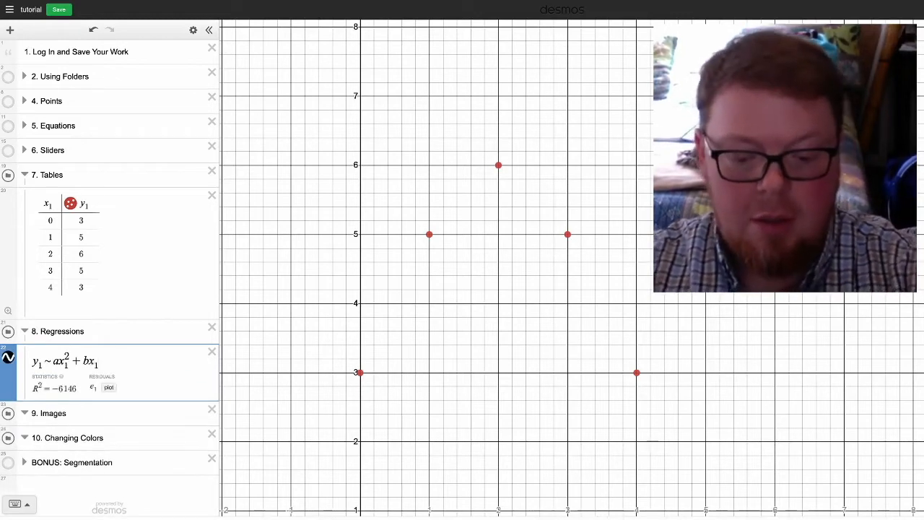
{"action": "type", "text": " + c"}
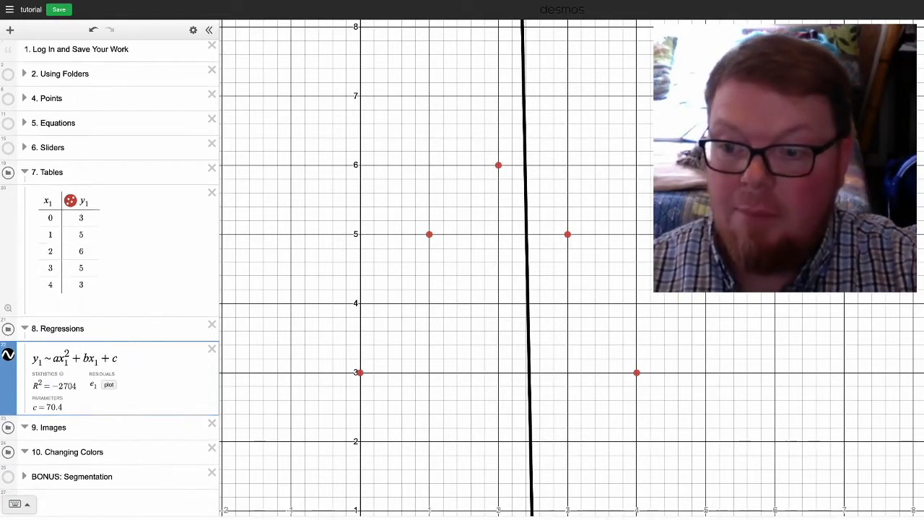
Step: Replace the regression's coefficient a with d and its coefficient b with j
{"action": "scroll", "coordinate": [109, 278], "scroll_direction": "down", "scroll_amount": 1}
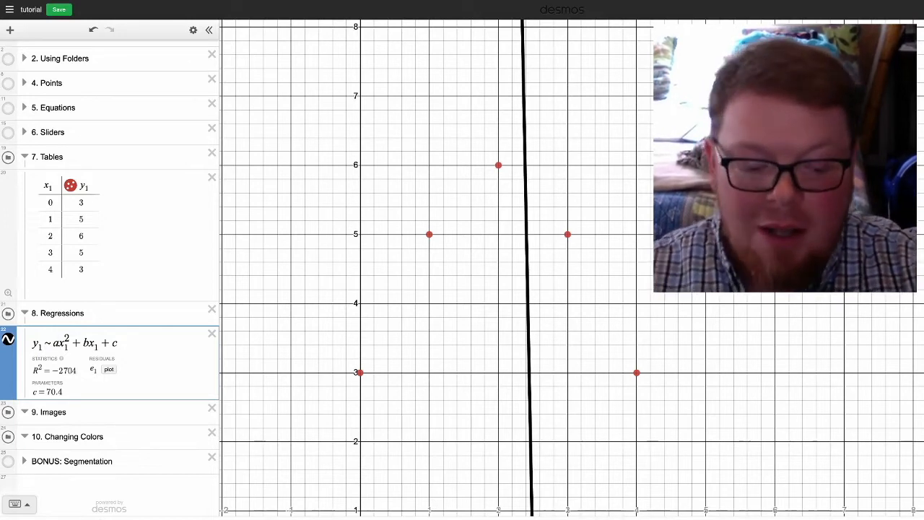
{"action": "key", "text": "BackSpace"}
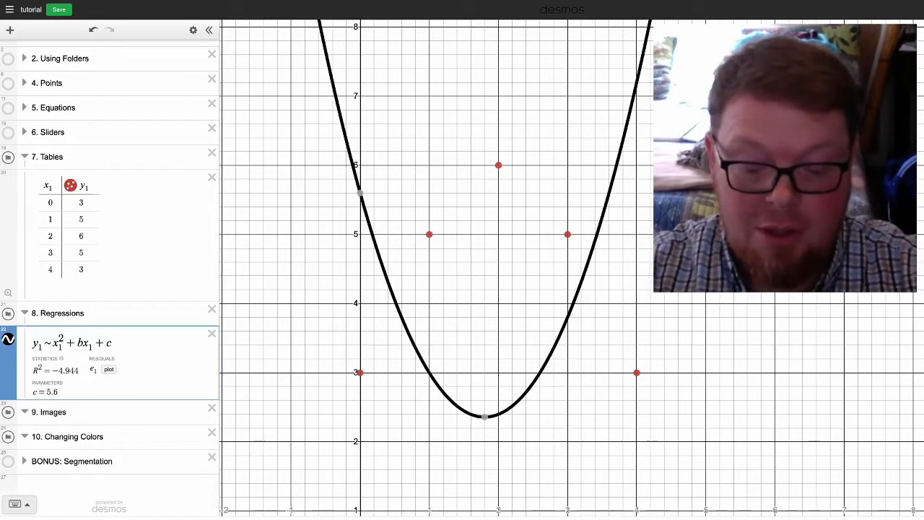
{"action": "type", "text": "d"}
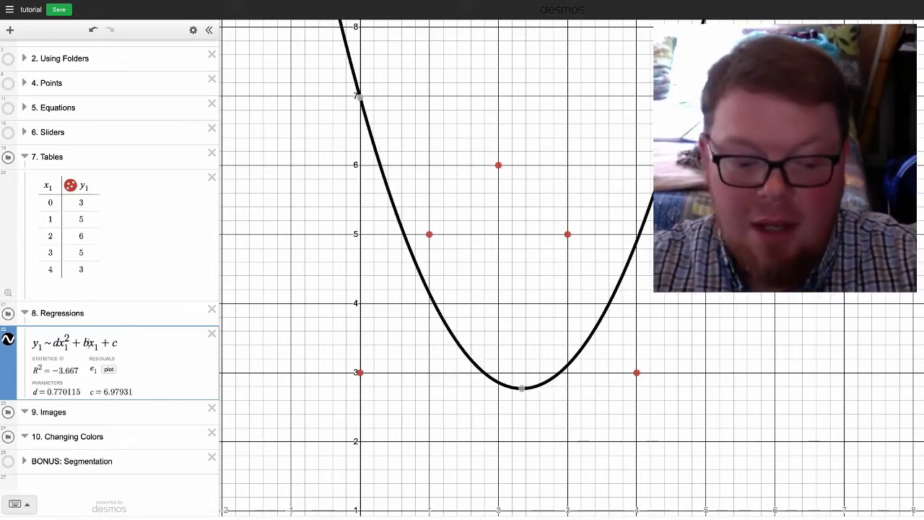
{"action": "key", "text": "BackSpace"}
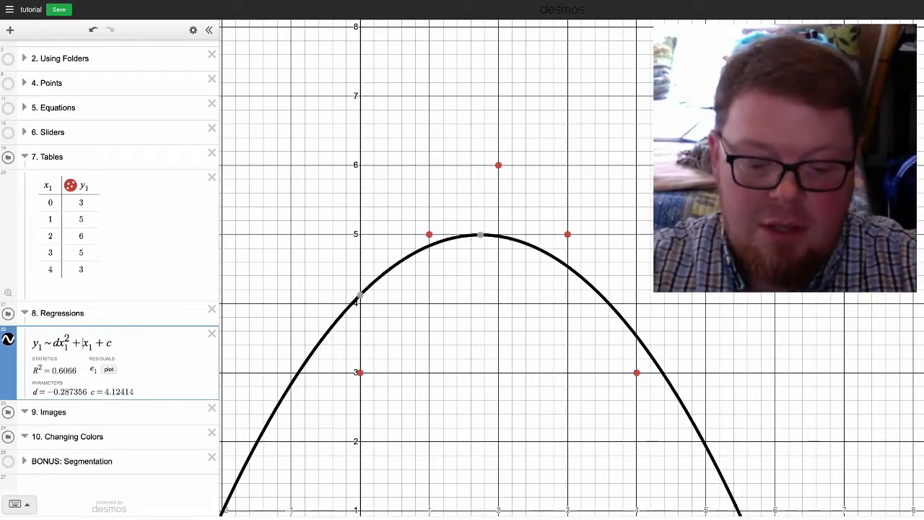
{"action": "type", "text": "j"}
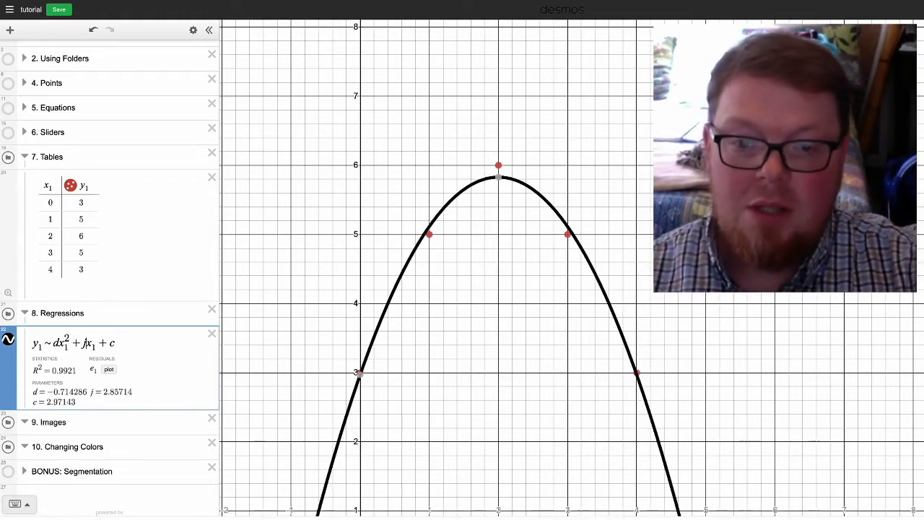
Step: Plot the regression's residuals e_1 and view them near the x-axis of the graph
{"action": "scroll", "coordinate": [109, 278], "scroll_direction": "down", "scroll_amount": 1}
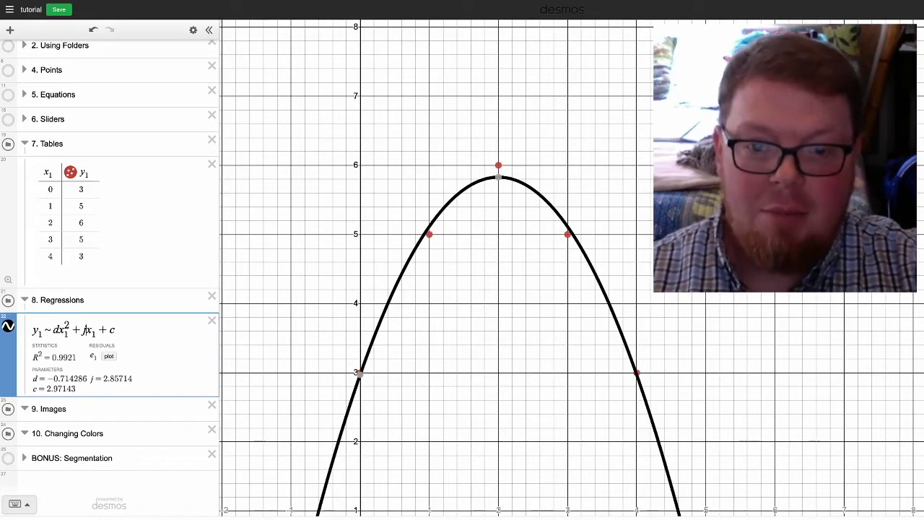
{"action": "mouse_move", "coordinate": [498, 177]}
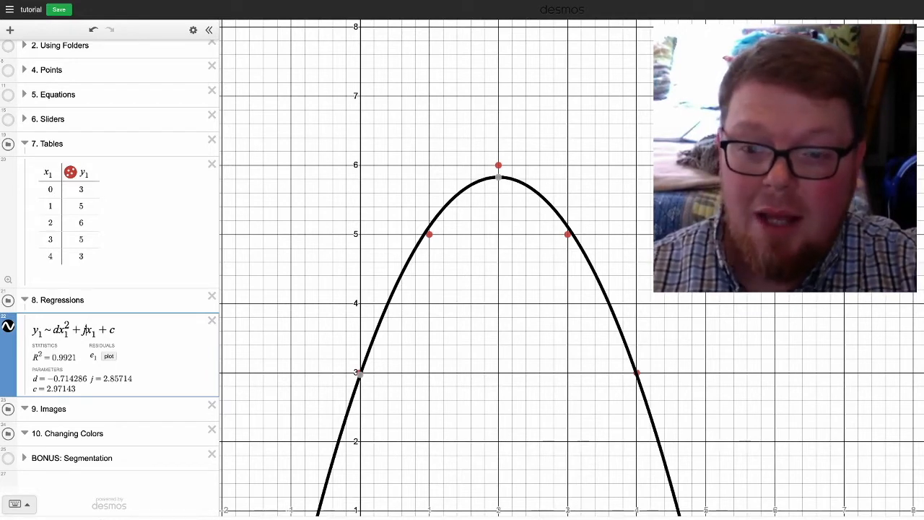
{"action": "left_click", "coordinate": [109, 356]}
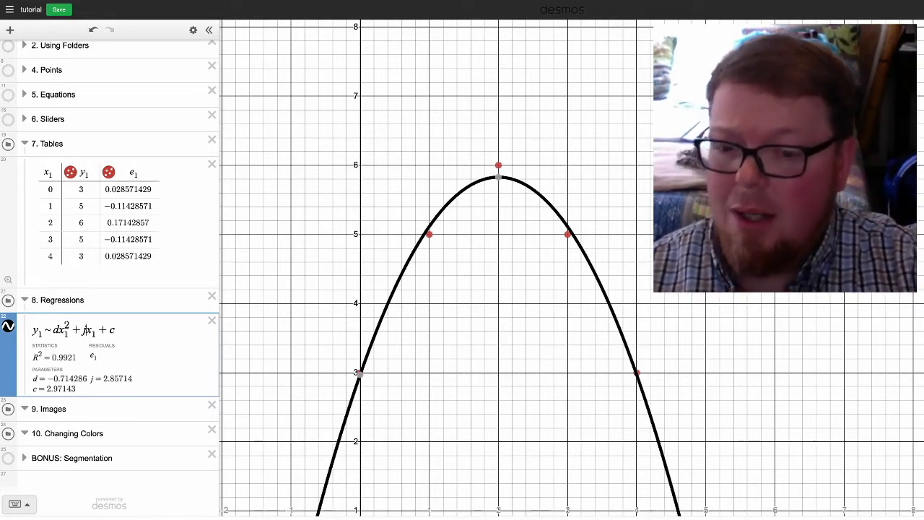
{"action": "left_click_drag", "start_coordinate": [498, 375], "coordinate": [523, 193]}
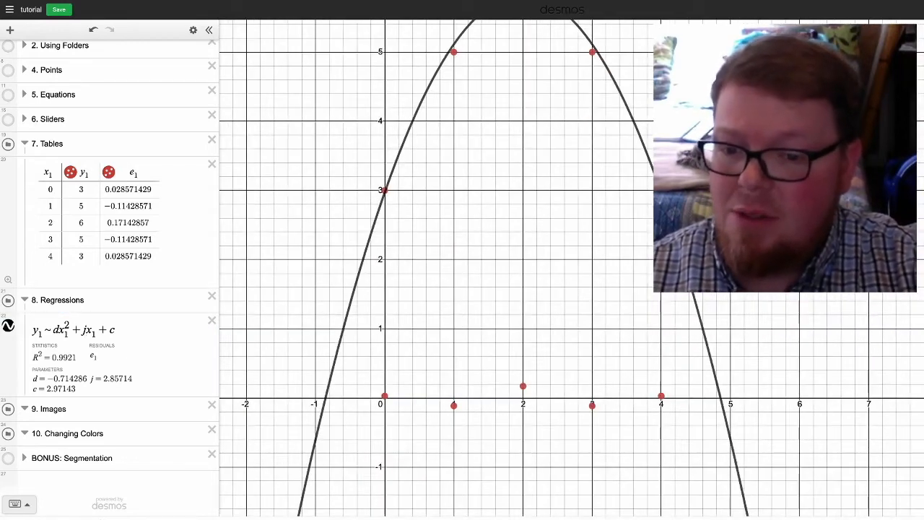
Step: Hide the contents of the "7. Tables" and "8. Regressions" folders on the graph and collapse both folders
{"action": "left_click_drag", "start_coordinate": [520, 216], "coordinate": [514, 275]}
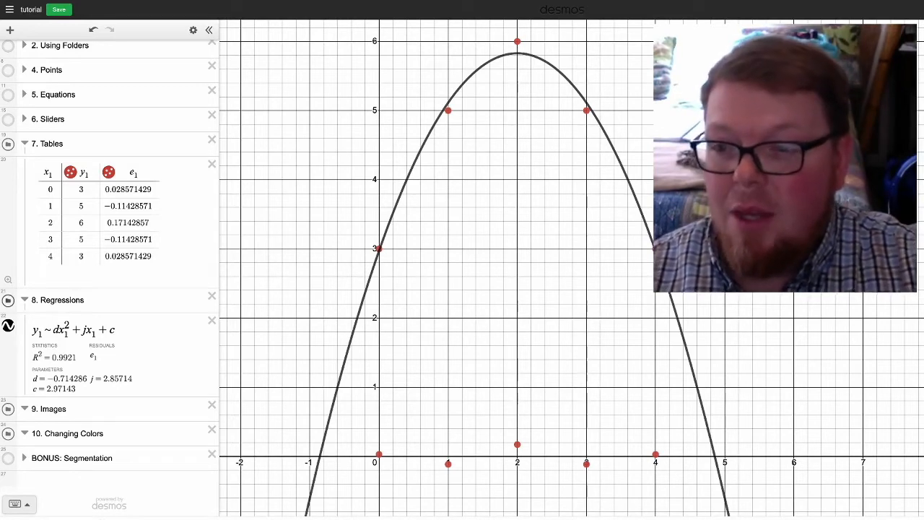
{"action": "left_click", "coordinate": [8, 145]}
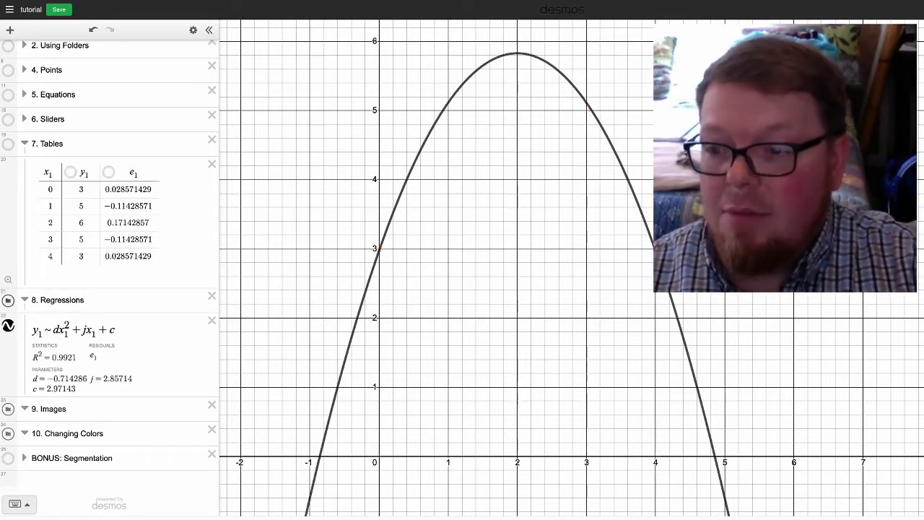
{"action": "left_click", "coordinate": [8, 300]}
{"action": "left_click", "coordinate": [25, 300]}
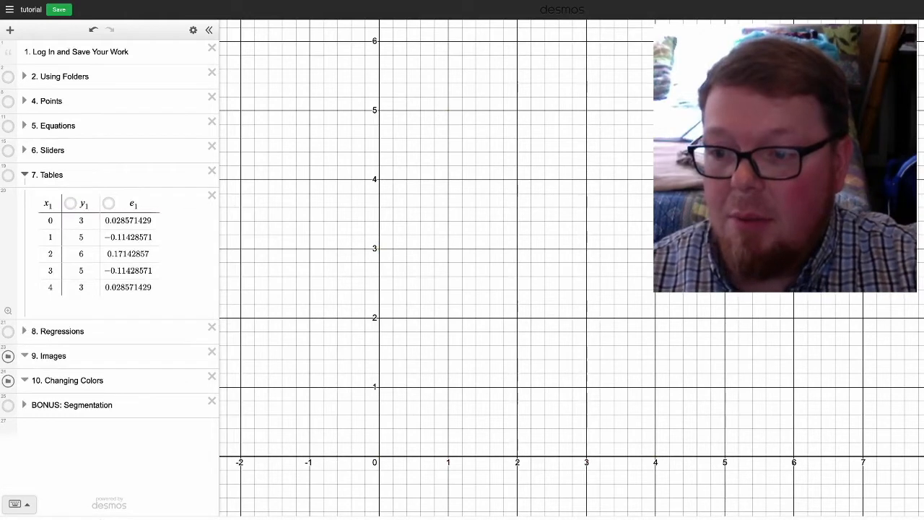
{"action": "left_click", "coordinate": [24, 175]}
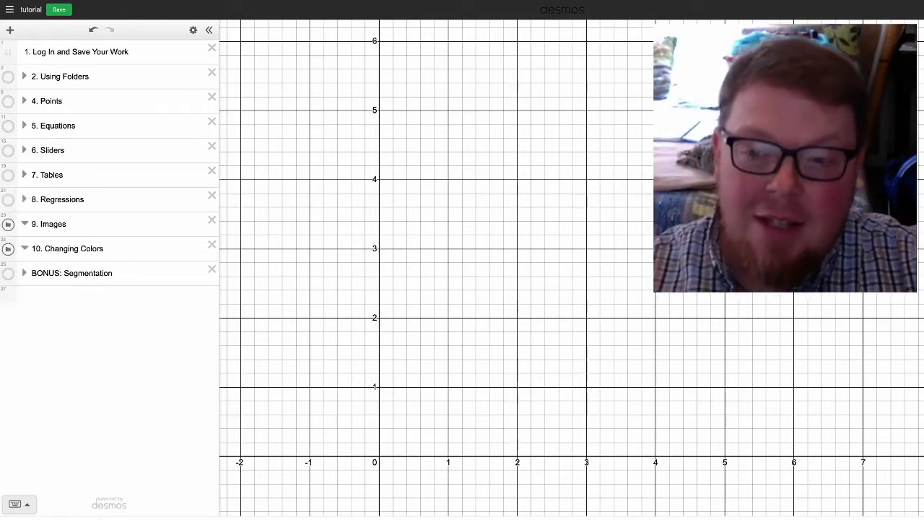
Step: Insert the image airplane.png into the "9. Images" folder and view its opacity options
{"action": "left_click_drag", "start_coordinate": [476, 289], "coordinate": [402, 278]}
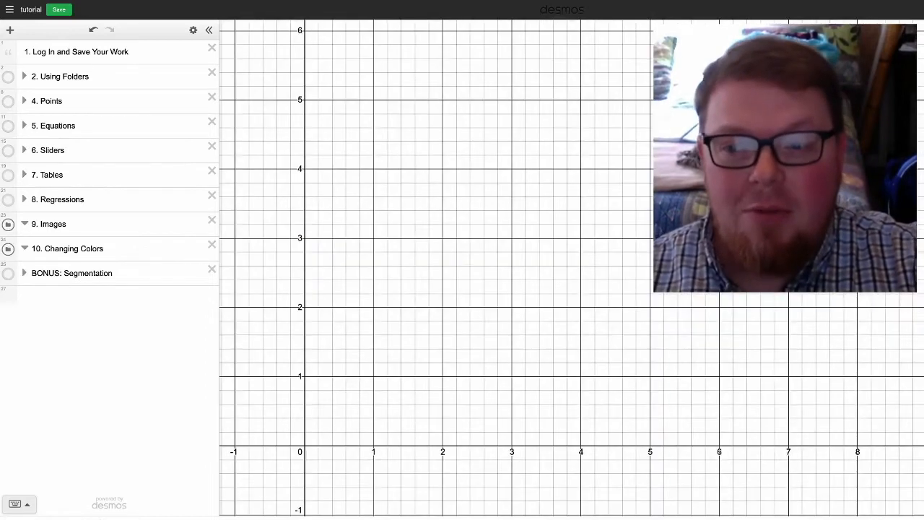
{"action": "left_click", "coordinate": [24, 223]}
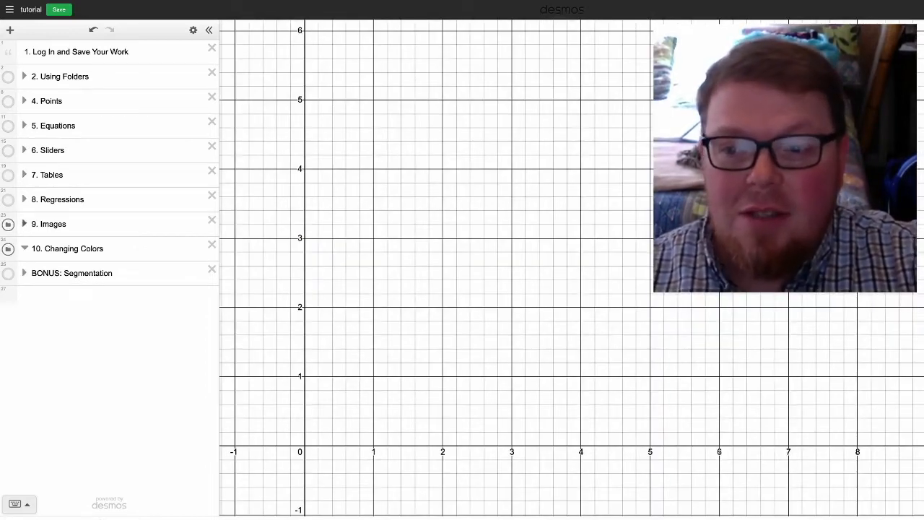
{"action": "left_click", "coordinate": [25, 224]}
{"action": "left_click", "coordinate": [87, 224]}
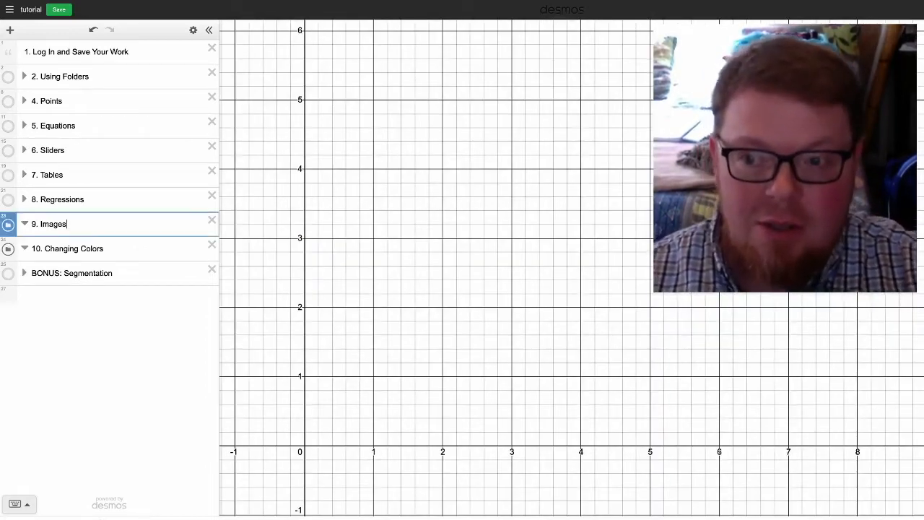
{"action": "key", "text": "Return"}
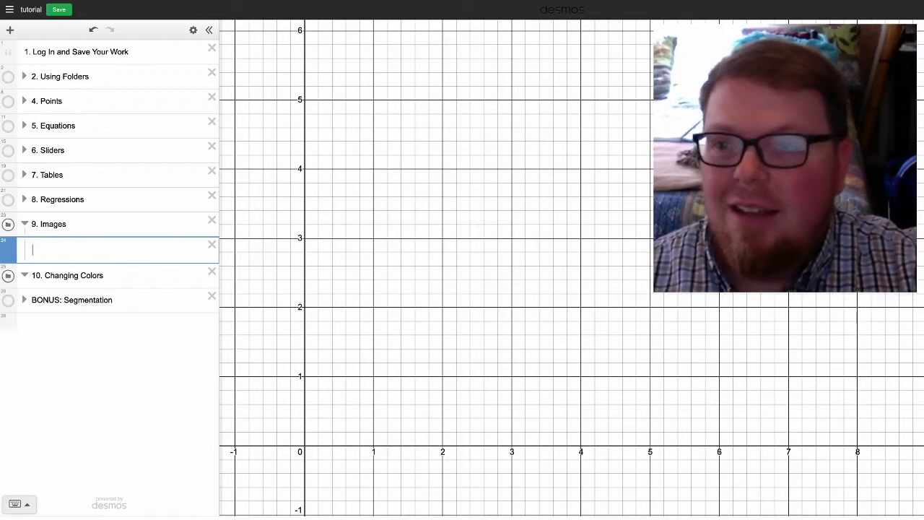
{"action": "left_click", "coordinate": [10, 30]}
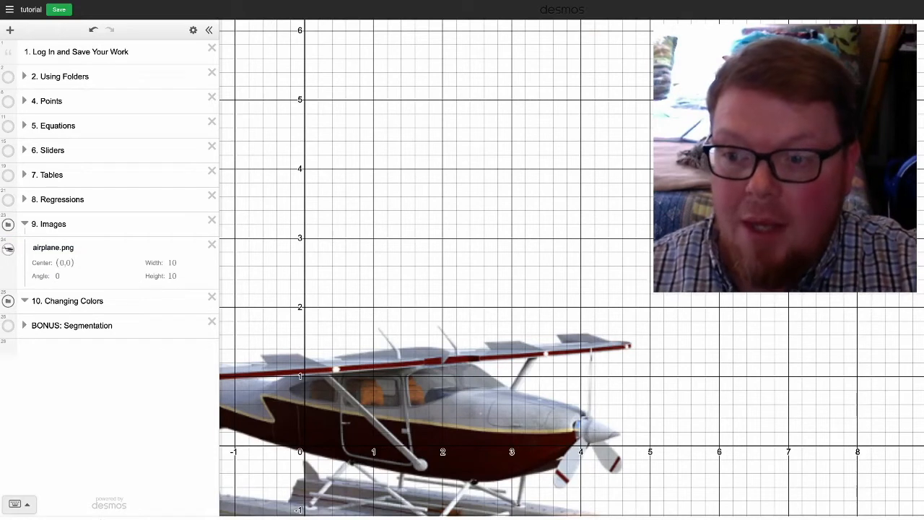
{"action": "left_click", "coordinate": [8, 250]}
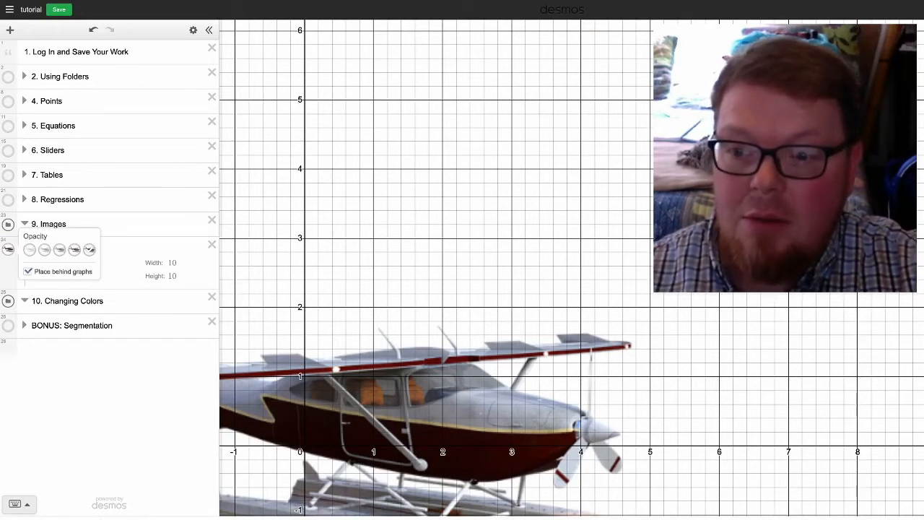
{"action": "left_click", "coordinate": [8, 249]}
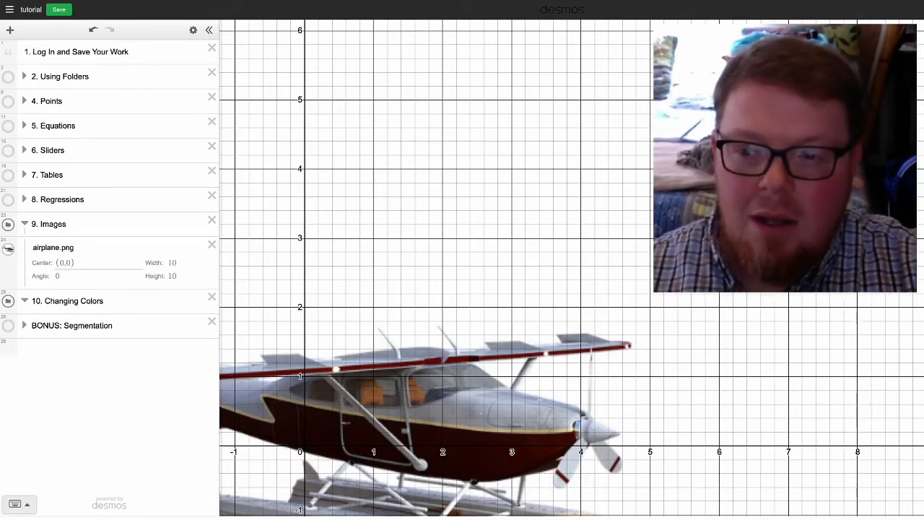
Step: Set the airplane image's center to (3,5)
{"action": "left_click", "coordinate": [65, 263]}
{"action": "key", "text": "BackSpace"}
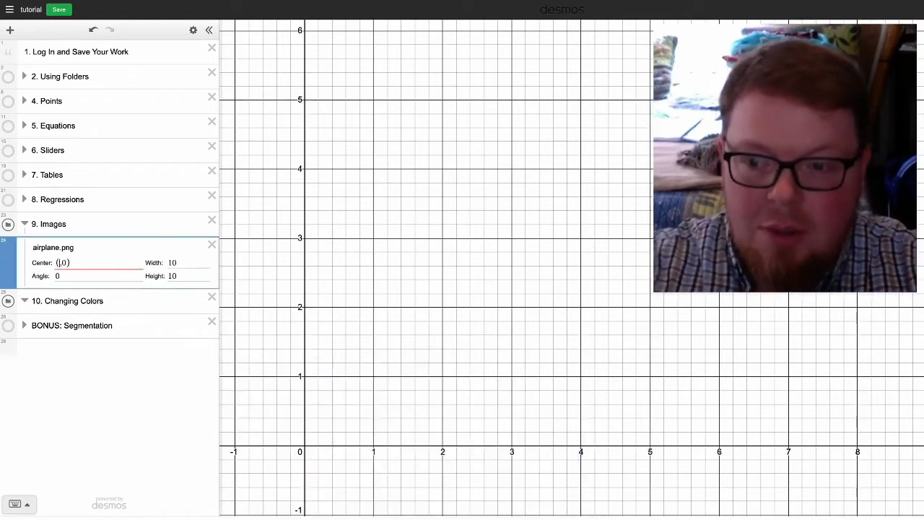
{"action": "type", "text": "3"}
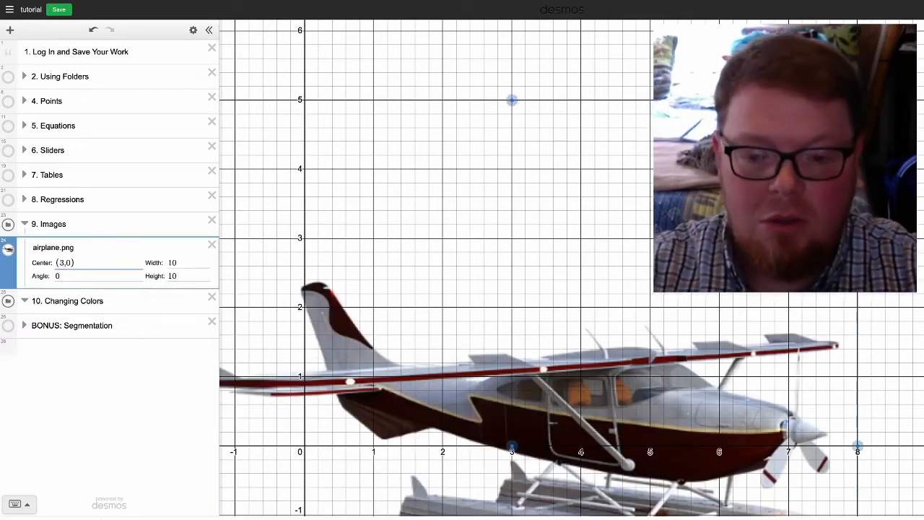
{"action": "key", "text": "Delete"}
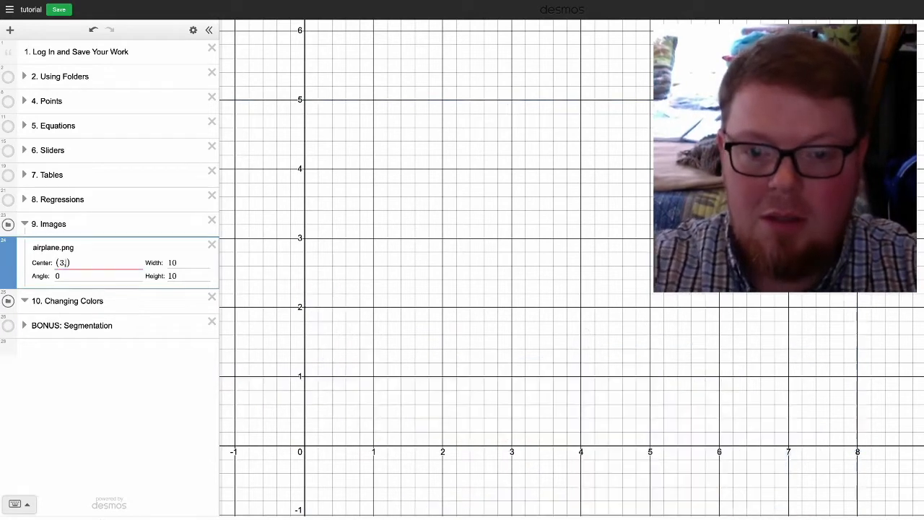
{"action": "type", "text": "5"}
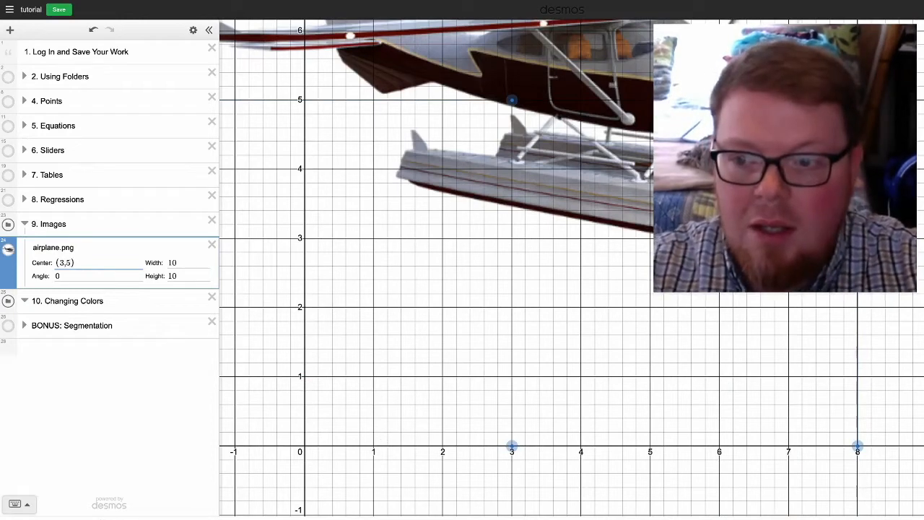
Step: Center the airplane image at (k,l) with sliders for both variables, setting k to −0.8 and l to 3.5
{"action": "key", "text": "BackSpace"}
{"action": "key", "text": "BackSpace"}
{"action": "key", "text": "BackSpace"}
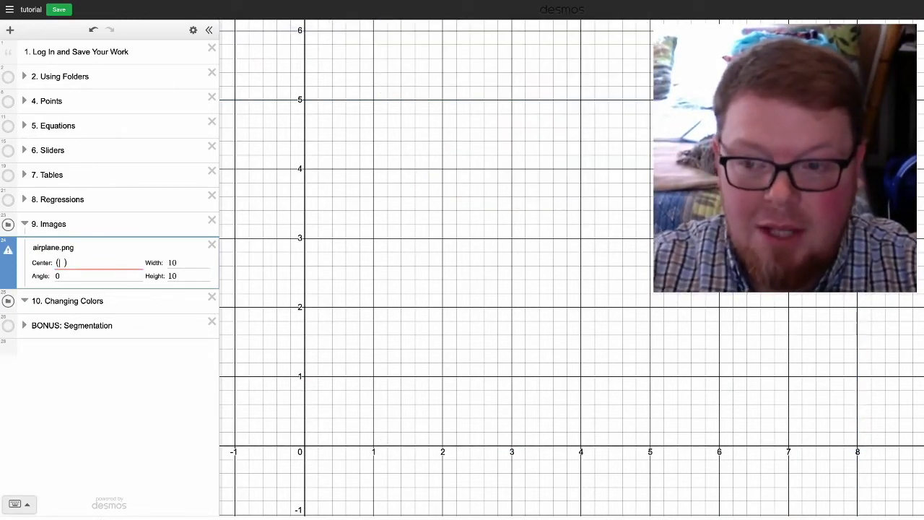
{"action": "type", "text": "k,l"}
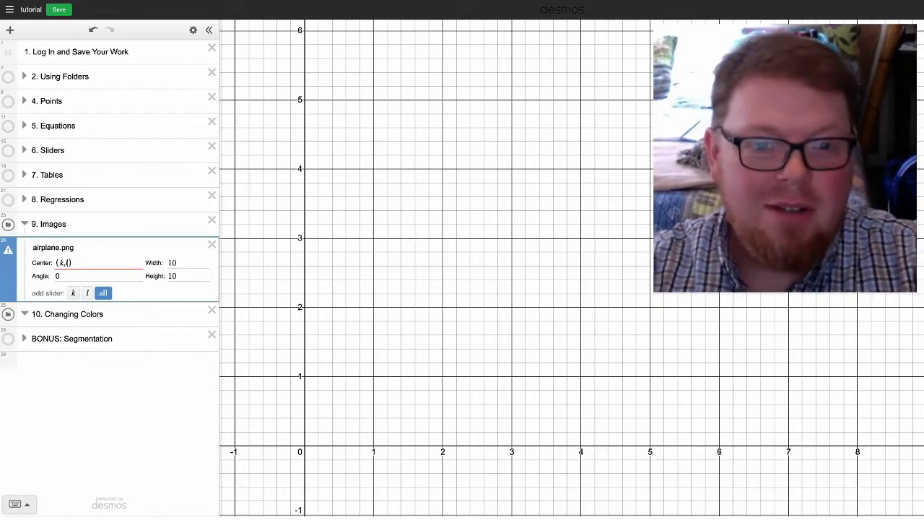
{"action": "left_click", "coordinate": [102, 292]}
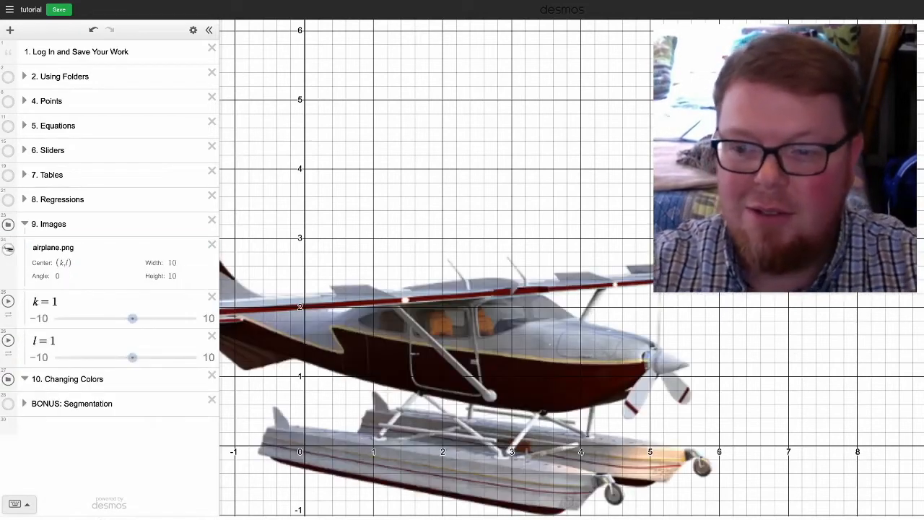
{"action": "mouse_move", "coordinate": [132, 318]}
{"action": "left_mouse_down"}
{"action": "mouse_move", "coordinate": [146, 319]}
{"action": "mouse_move", "coordinate": [101, 318]}
{"action": "mouse_move", "coordinate": [143, 318]}
{"action": "mouse_move", "coordinate": [119, 319]}
{"action": "left_mouse_up"}
{"action": "mouse_move", "coordinate": [133, 358]}
{"action": "left_mouse_down"}
{"action": "mouse_move", "coordinate": [102, 358]}
{"action": "mouse_move", "coordinate": [150, 357]}
{"action": "left_mouse_up"}
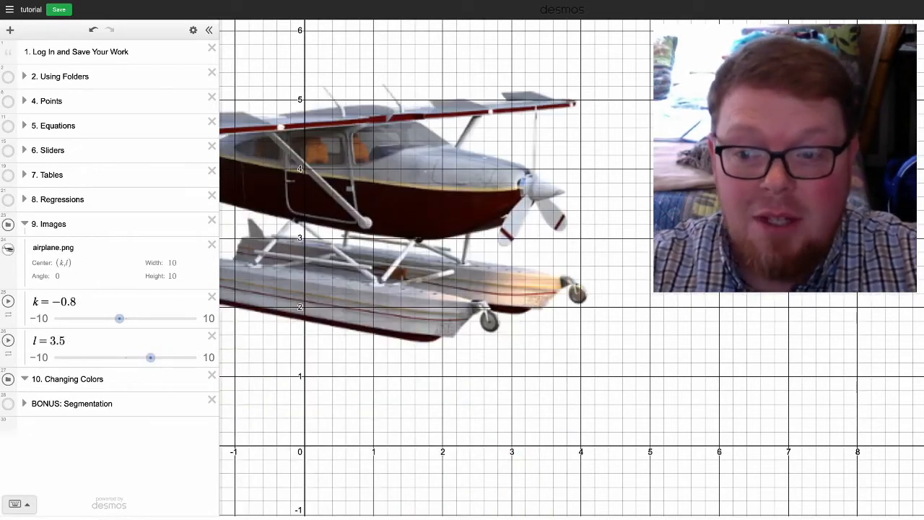
Step: Shrink the airplane image on the graph to a width and height of about 2.07
{"action": "left_click", "coordinate": [172, 263]}
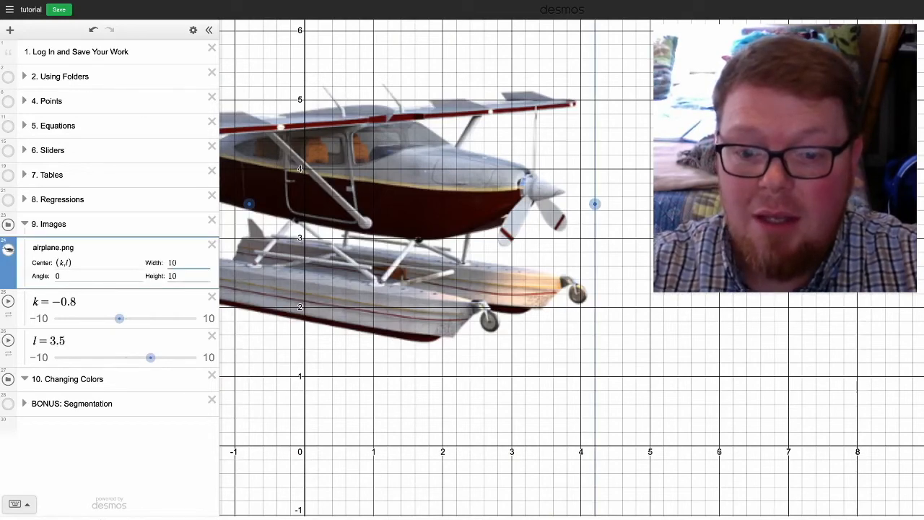
{"action": "scroll", "coordinate": [344, 340], "scroll_direction": "up", "scroll_amount": 3}
{"action": "scroll", "coordinate": [345, 340], "scroll_direction": "down", "scroll_amount": 10}
{"action": "left_click_drag", "start_coordinate": [423, 406], "coordinate": [336, 319]}
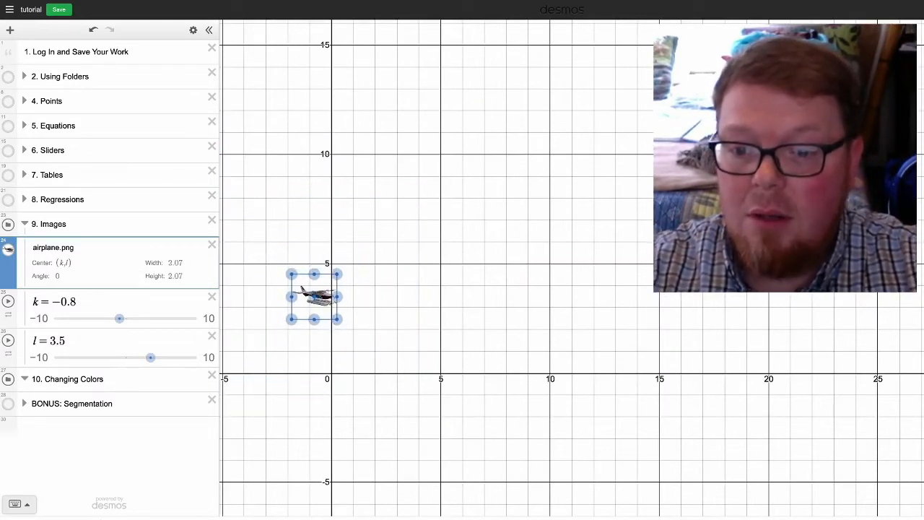
{"action": "scroll", "coordinate": [322, 375], "scroll_direction": "down", "scroll_amount": 3}
{"action": "scroll", "coordinate": [321, 376], "scroll_direction": "up", "scroll_amount": 8}
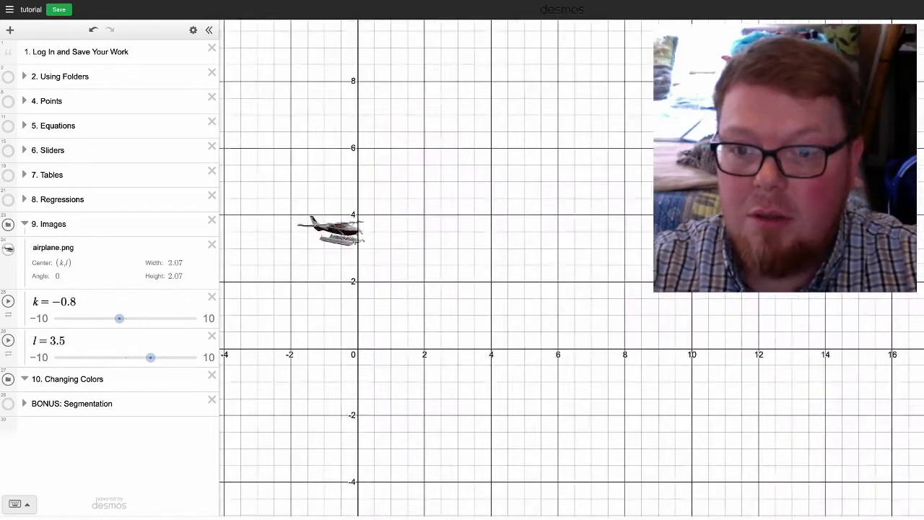
{"action": "scroll", "coordinate": [370, 333], "scroll_direction": "down", "scroll_amount": 2}
{"action": "left_click_drag", "start_coordinate": [370, 333], "coordinate": [343, 436]}
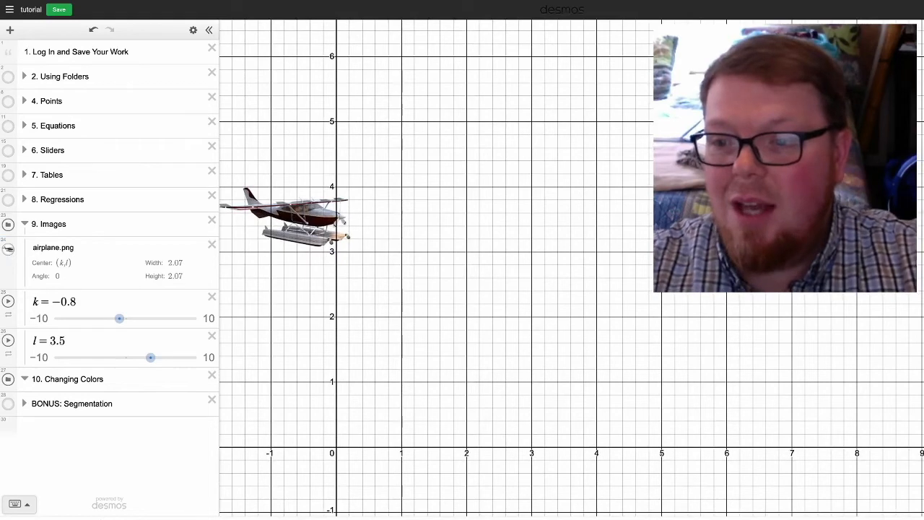
Step: Shift the airplane using the sliders to k = −0.3 and l = 4, and move it directly on the graph to about (1.4, 3.8)
{"action": "left_click_drag", "start_coordinate": [120, 319], "coordinate": [124, 318]}
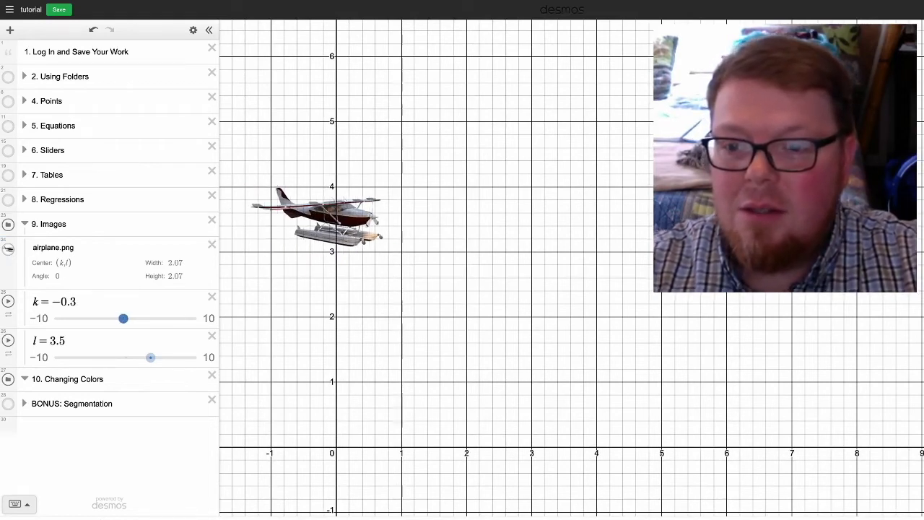
{"action": "left_click_drag", "start_coordinate": [150, 357], "coordinate": [154, 358]}
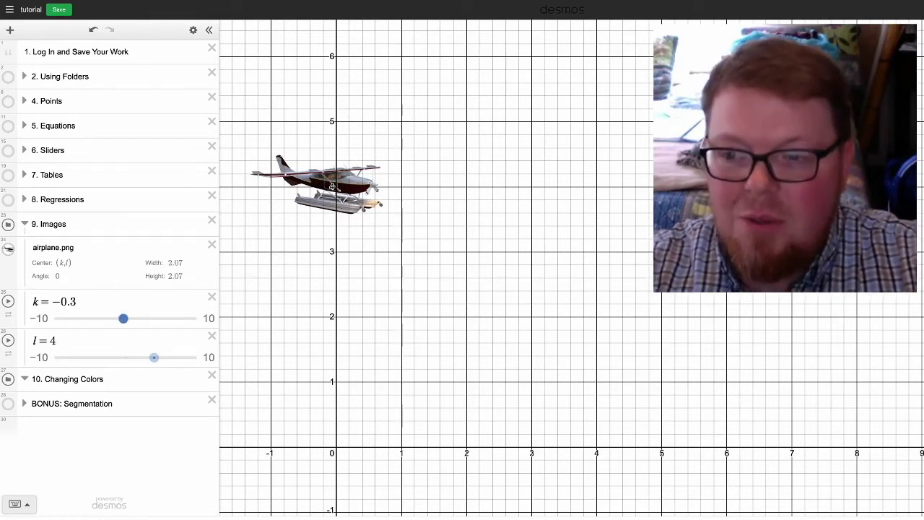
{"action": "left_click_drag", "start_coordinate": [331, 187], "coordinate": [442, 199]}
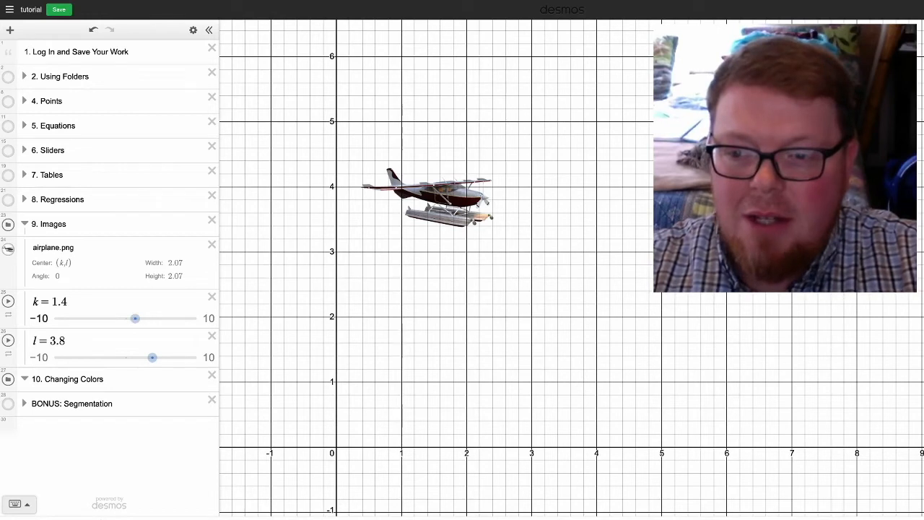
Step: Limit the k slider to the range 0 to 10 and place the airplane at k = 0 and l = 0.4
{"action": "left_click", "coordinate": [40, 319]}
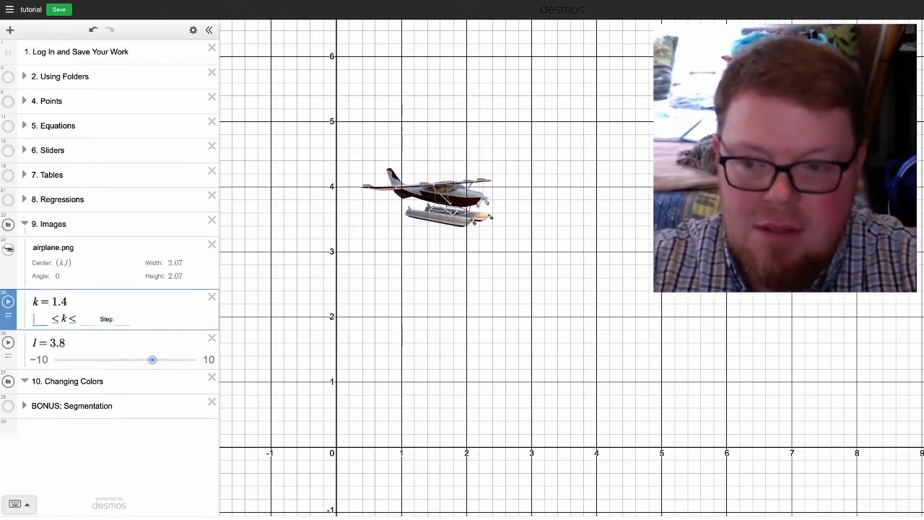
{"action": "type", "text": "0"}
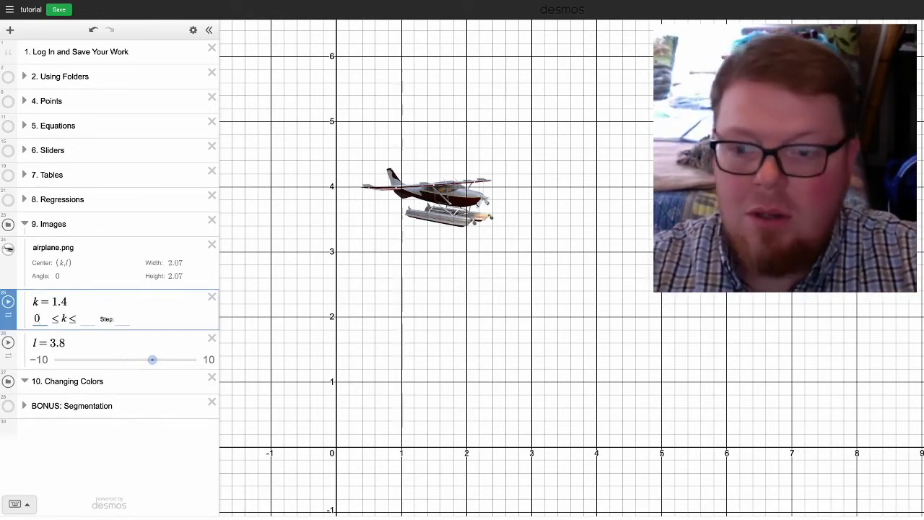
{"action": "key", "text": "Tab"}
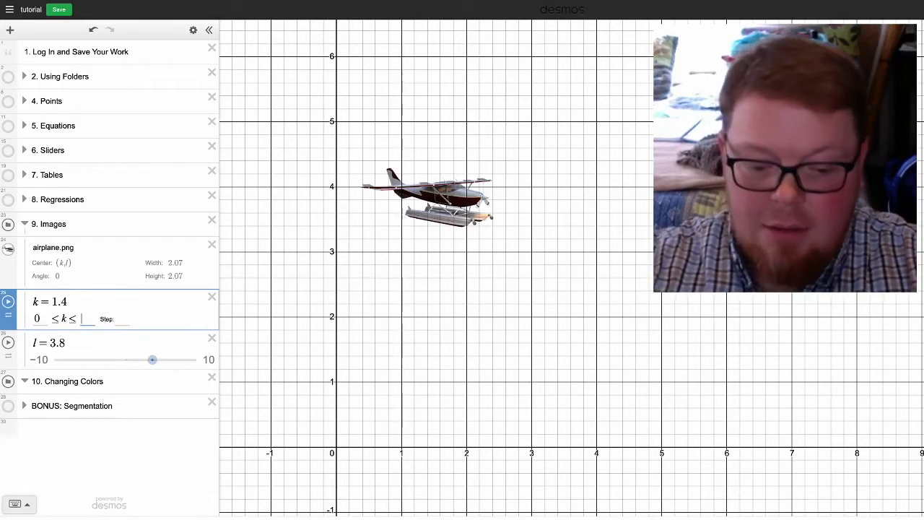
{"action": "type", "text": "10"}
{"action": "key", "text": "Return"}
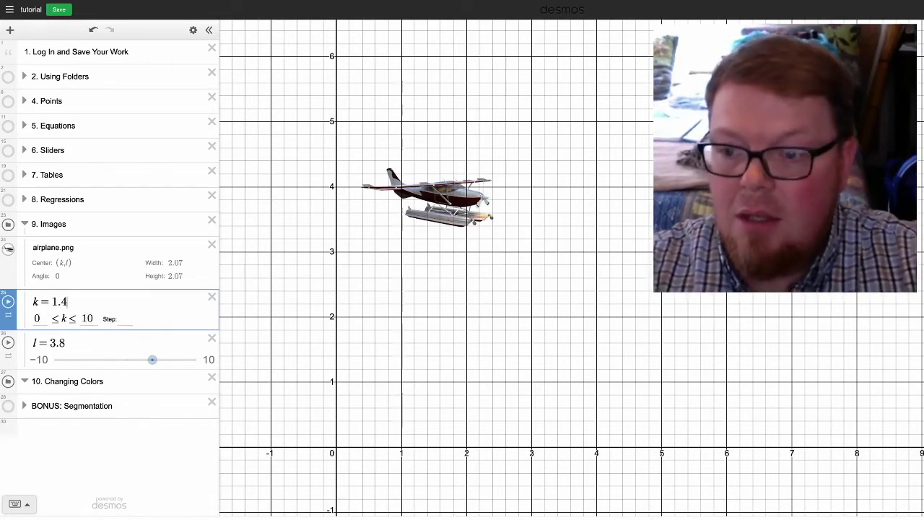
{"action": "left_click", "coordinate": [108, 303]}
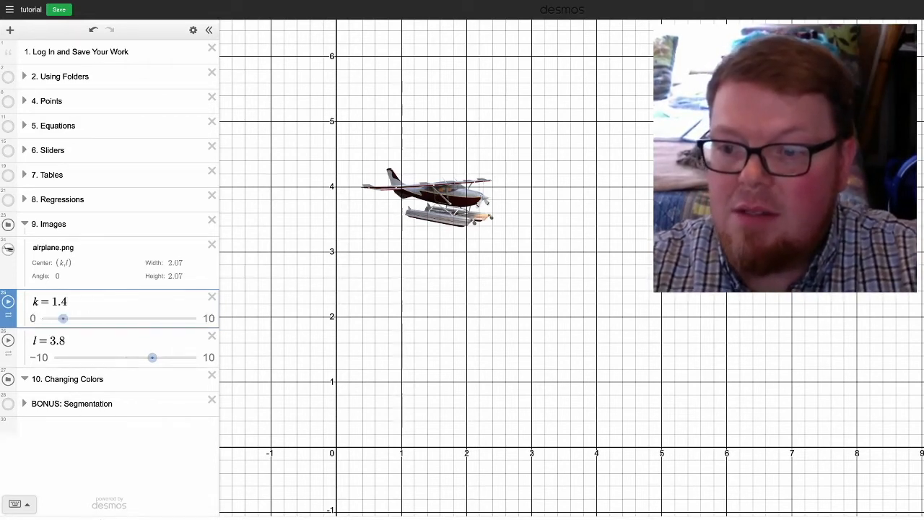
{"action": "left_click_drag", "start_coordinate": [63, 319], "coordinate": [42, 318]}
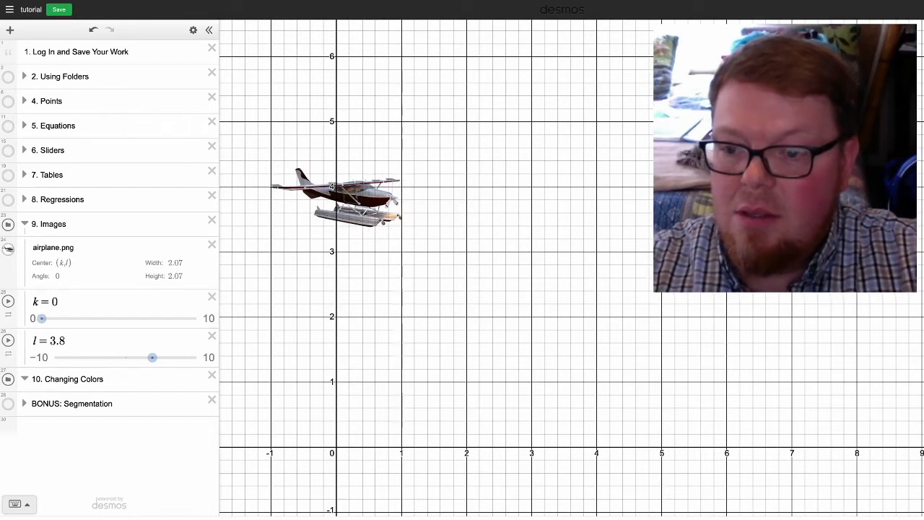
{"action": "left_click_drag", "start_coordinate": [152, 358], "coordinate": [128, 358]}
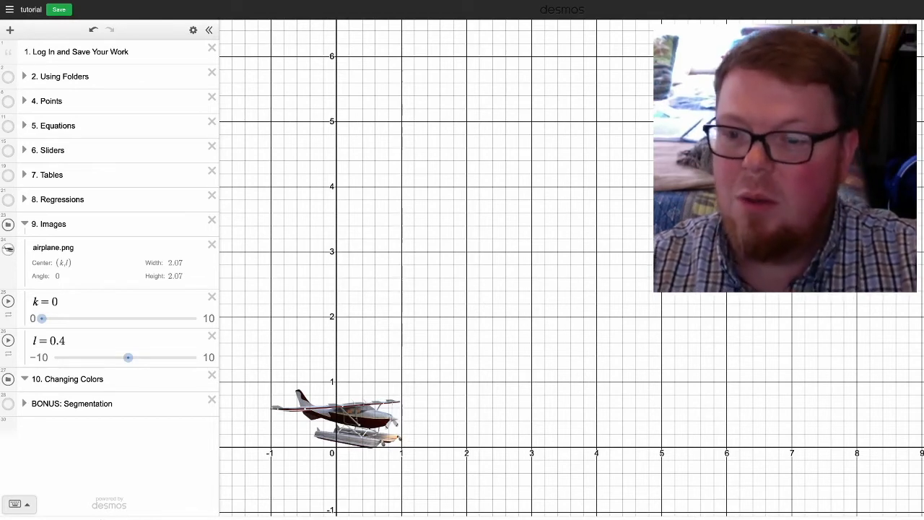
Step: Replace the l slider with the equation l = k − 2 and animate k to fly the airplane along it
{"action": "left_click", "coordinate": [211, 336]}
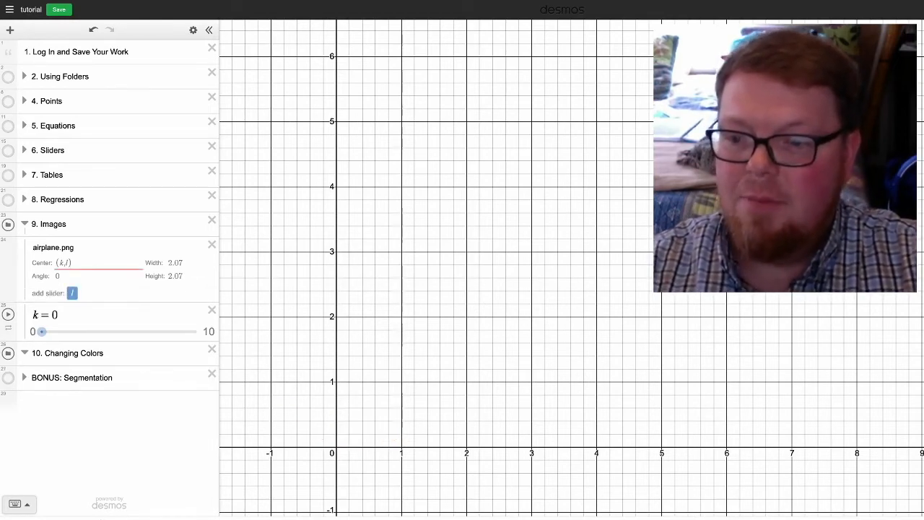
{"action": "left_click", "coordinate": [60, 315]}
{"action": "key", "text": "Return"}
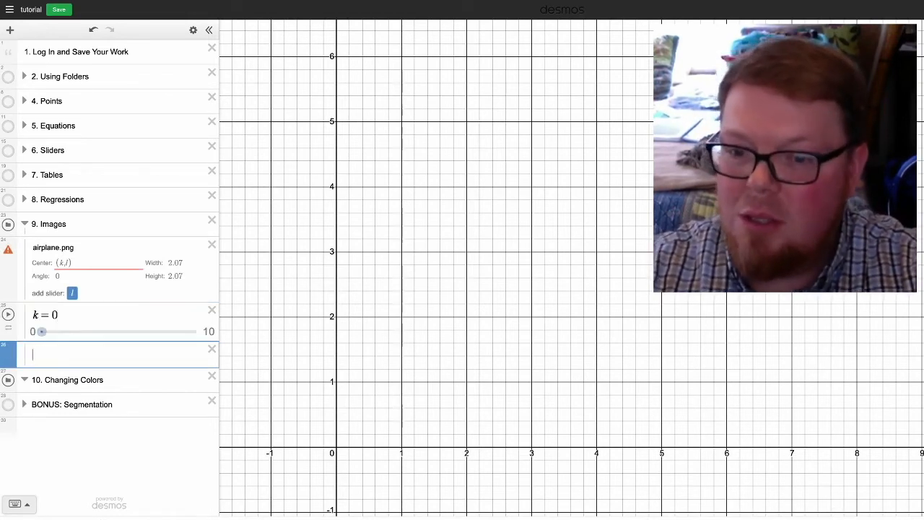
{"action": "type", "text": "l"}
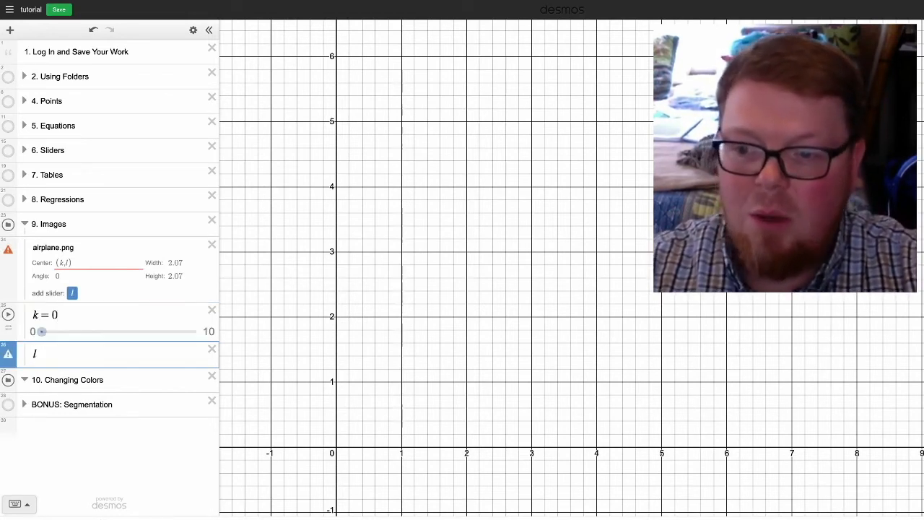
{"action": "type", "text": "="}
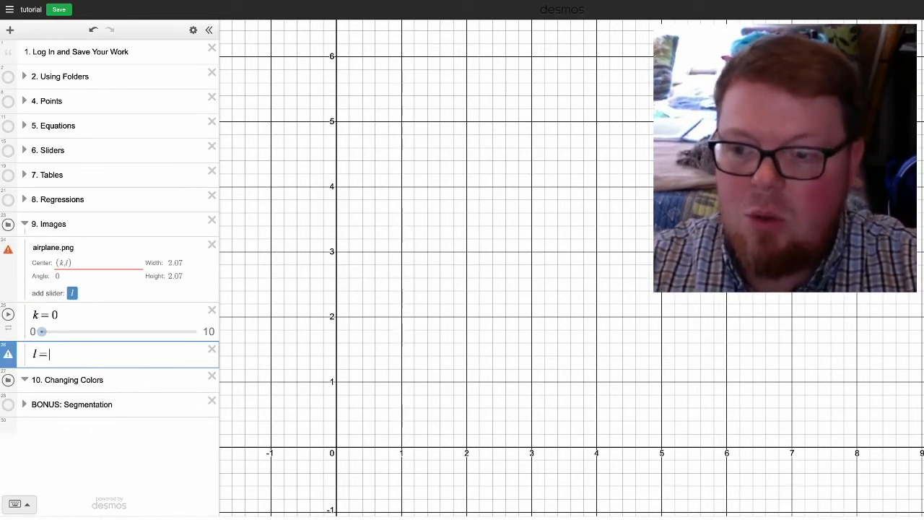
{"action": "type", "text": "k"}
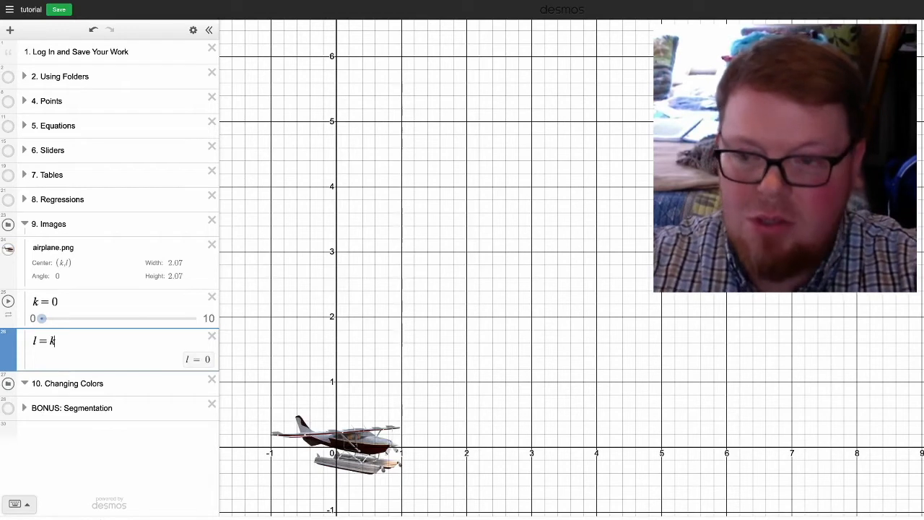
{"action": "type", "text": "-2"}
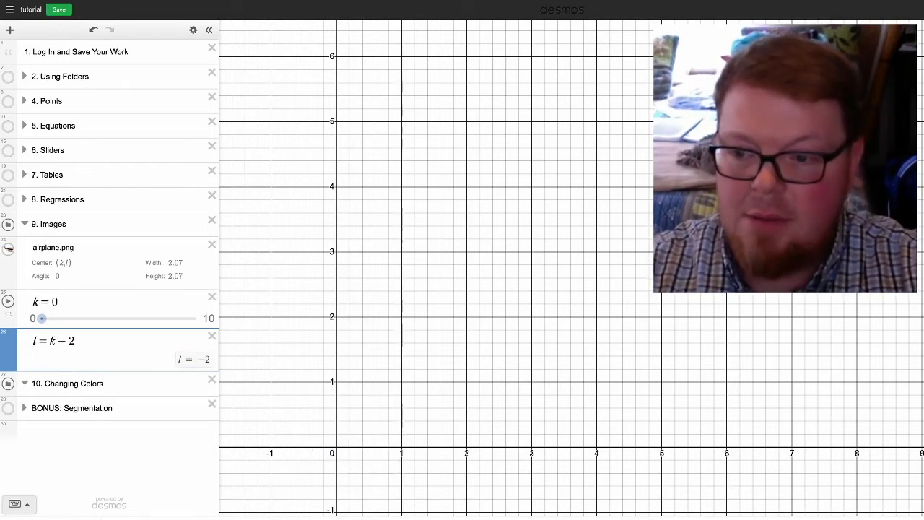
{"action": "key", "text": "Return"}
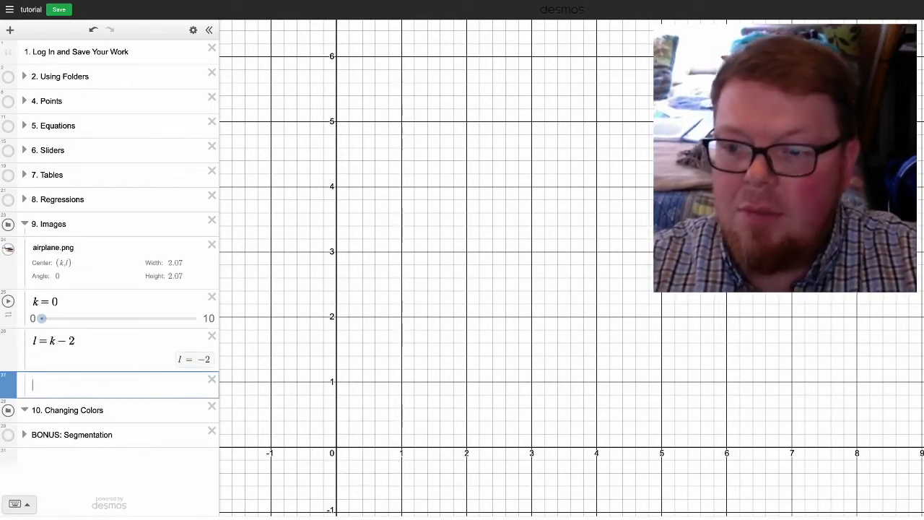
{"action": "left_click", "coordinate": [8, 301]}
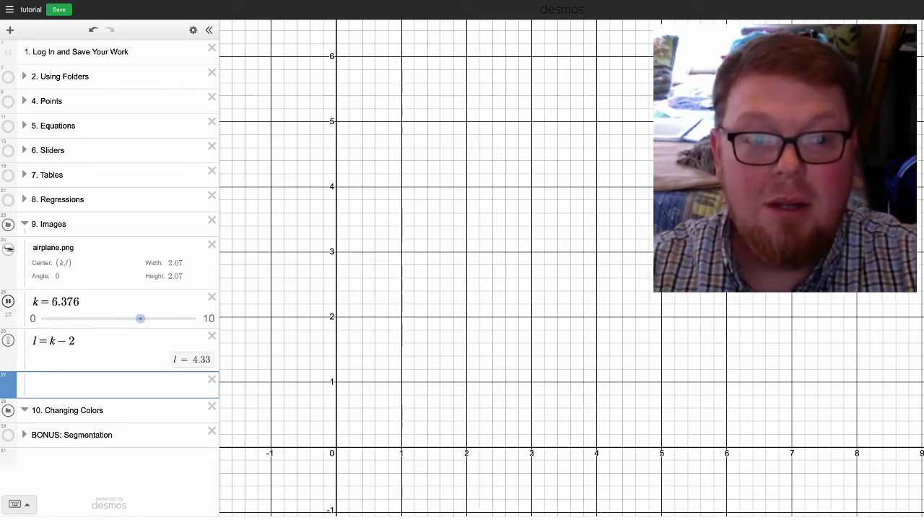
{"action": "left_click", "coordinate": [8, 301]}
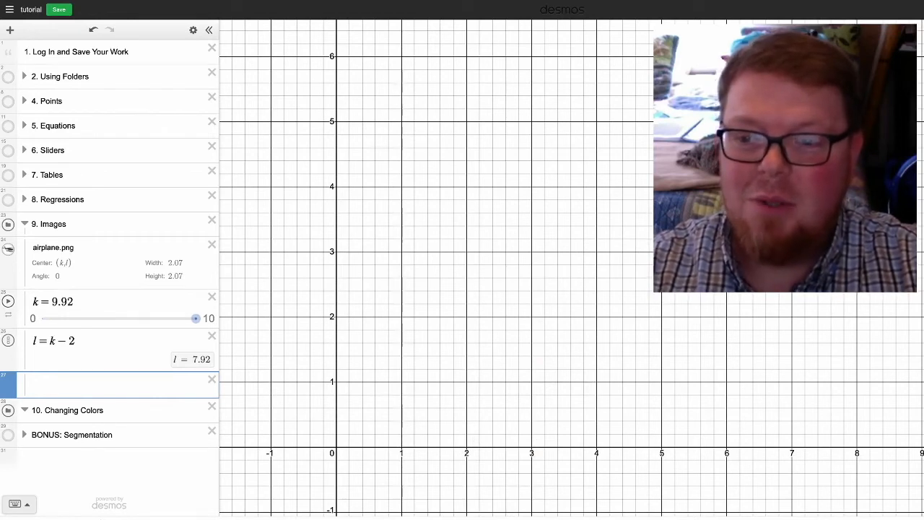
Step: Change the equation for l to l = −k + 2 and run the k animation briefly
{"action": "left_click", "coordinate": [49, 340]}
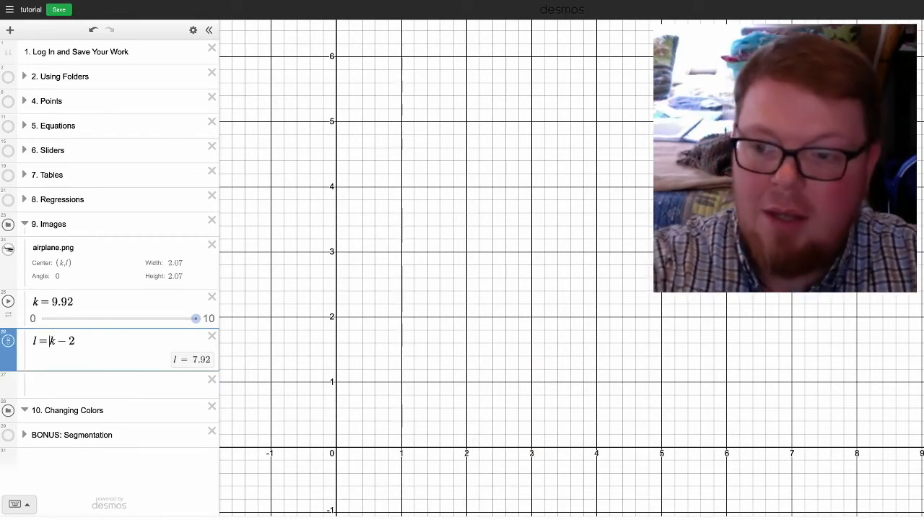
{"action": "type", "text": "-"}
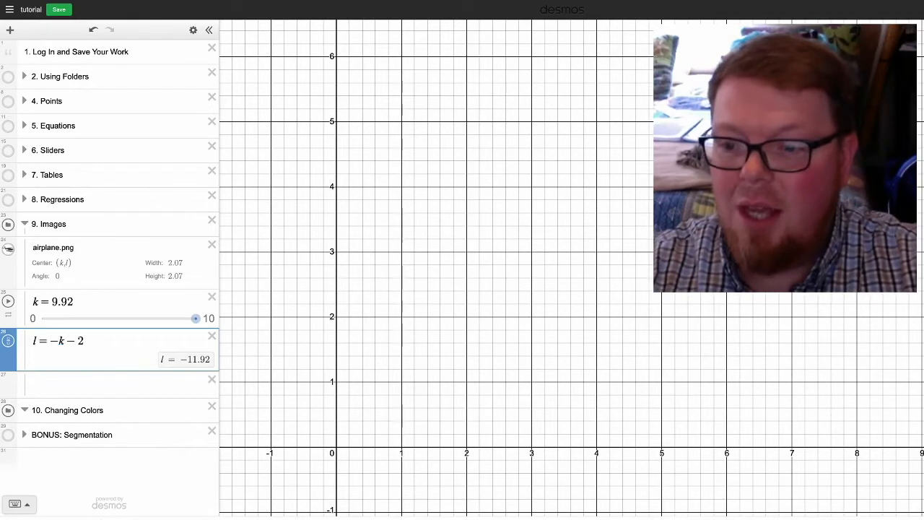
{"action": "key", "text": "BackSpace"}
{"action": "type", "text": "+"}
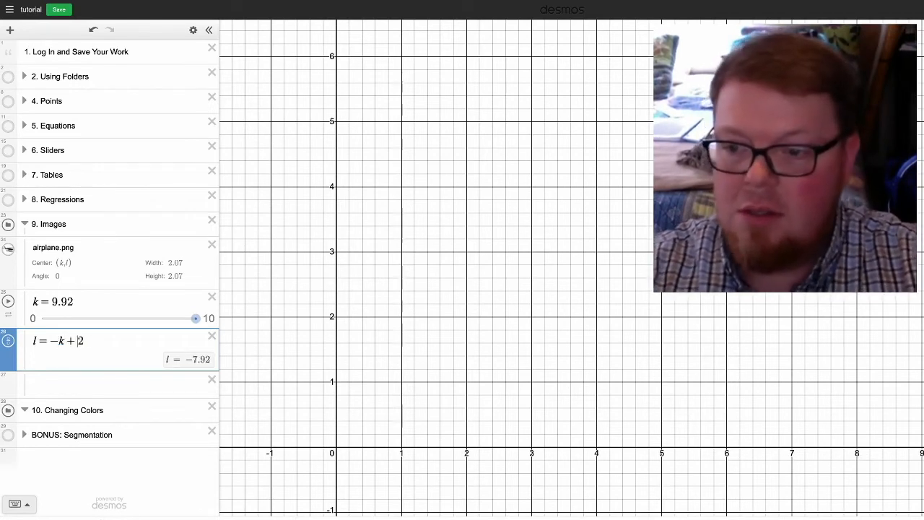
{"action": "left_click", "coordinate": [8, 301]}
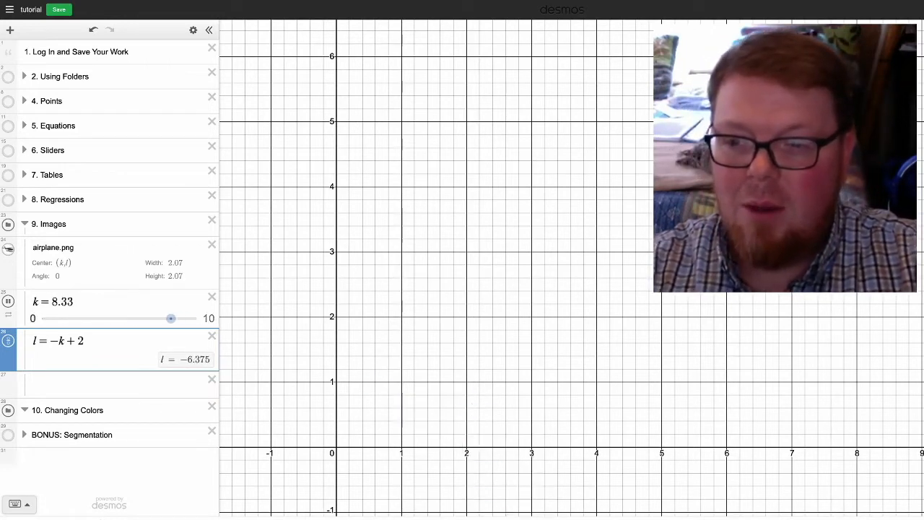
{"action": "left_click", "coordinate": [8, 301]}
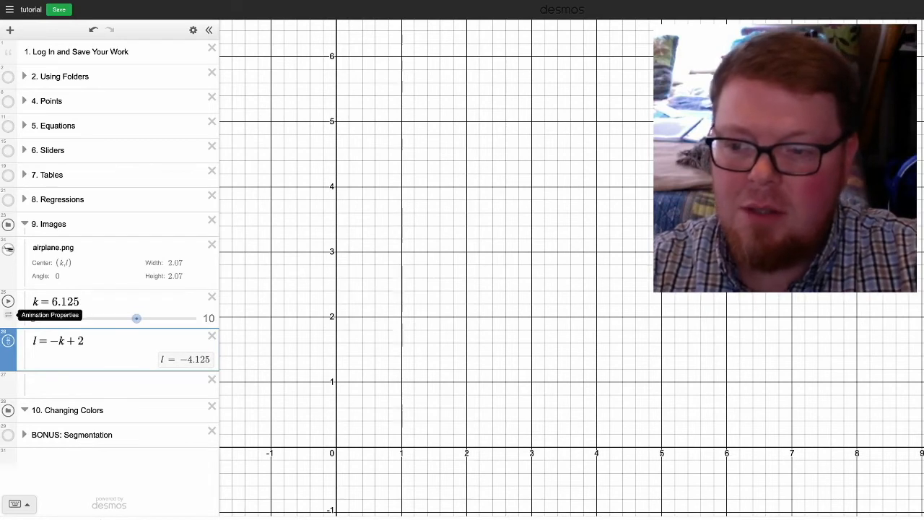
Step: Set the k slider's animation mode to play once and run it up to 10
{"action": "left_click", "coordinate": [8, 315]}
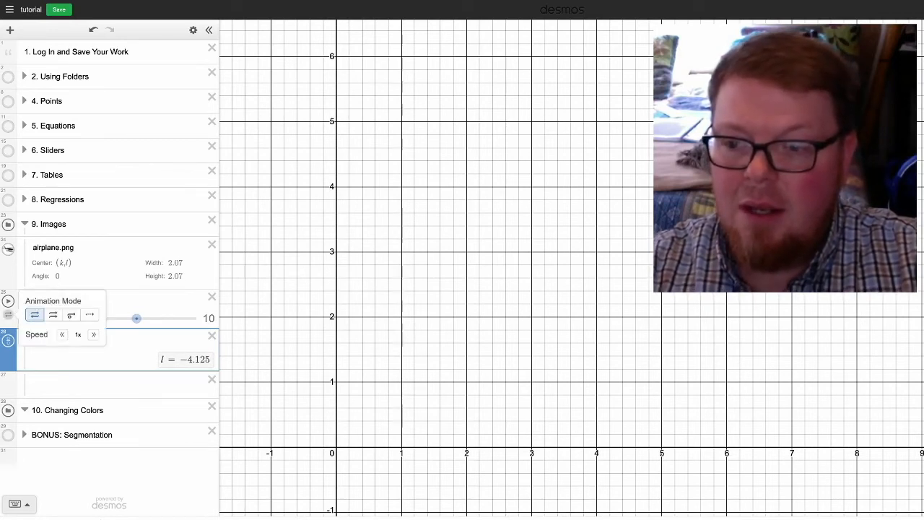
{"action": "left_click", "coordinate": [71, 315]}
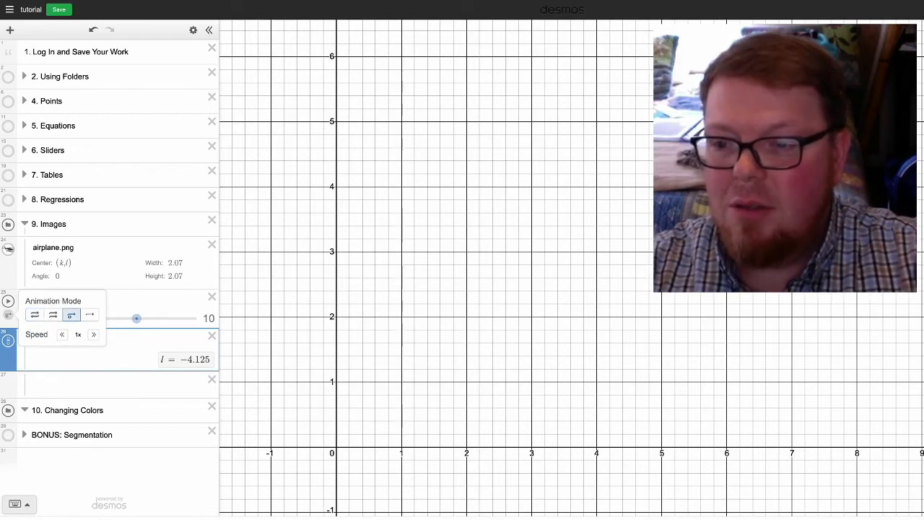
{"action": "left_click", "coordinate": [145, 303]}
{"action": "left_click", "coordinate": [8, 302]}
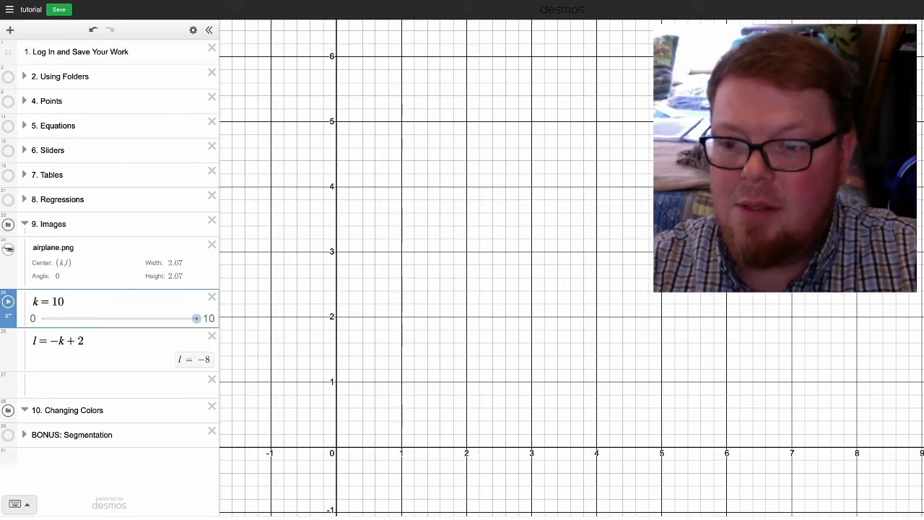
Step: Reset k to 0, replay the airplane's descent, and return k to 0
{"action": "left_click_drag", "start_coordinate": [197, 319], "coordinate": [41, 318]}
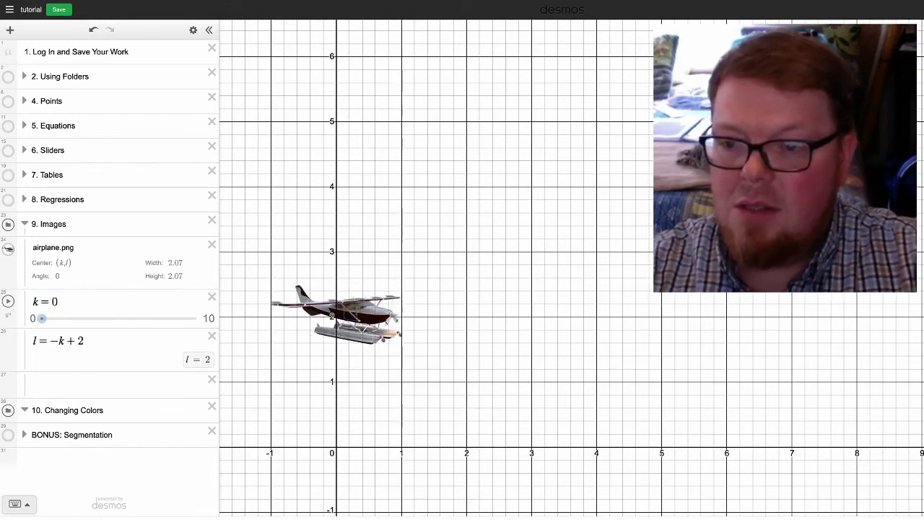
{"action": "left_click", "coordinate": [8, 302]}
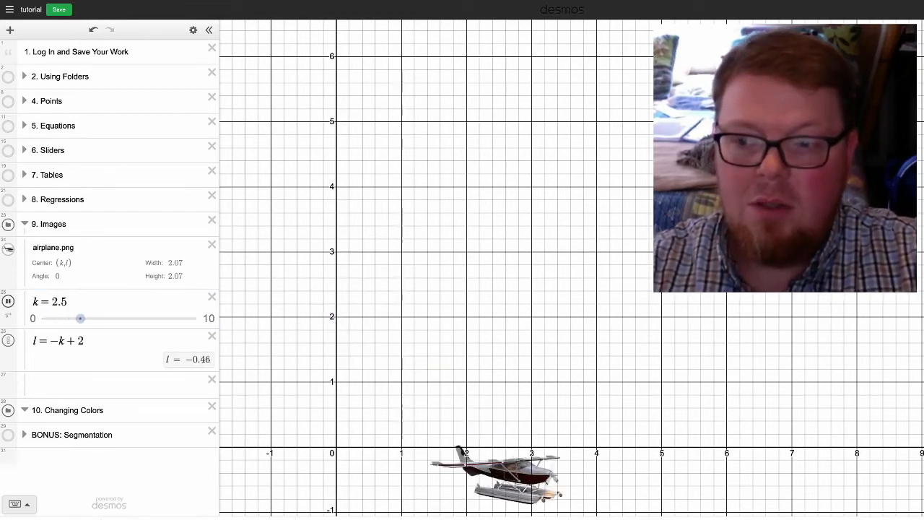
{"action": "left_click", "coordinate": [8, 302]}
{"action": "left_click_drag", "start_coordinate": [114, 318], "coordinate": [41, 318]}
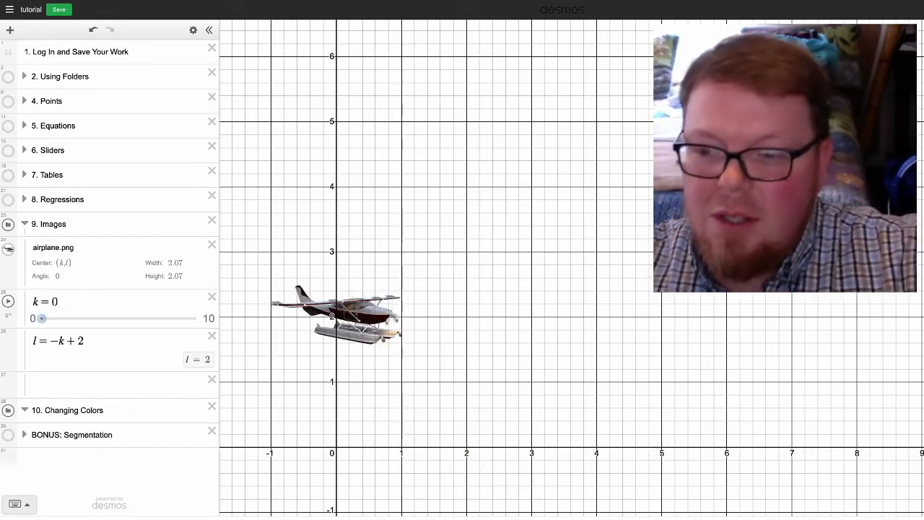
Step: Change the equation for l to l = −.5k + 4 and animate k to test the shallower descent
{"action": "left_click", "coordinate": [108, 341]}
{"action": "key", "text": "BackSpace"}
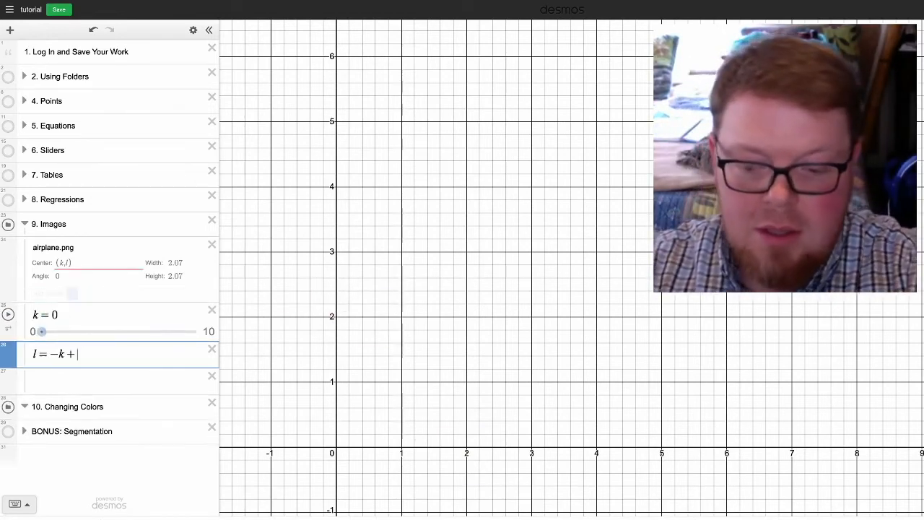
{"action": "type", "text": "4"}
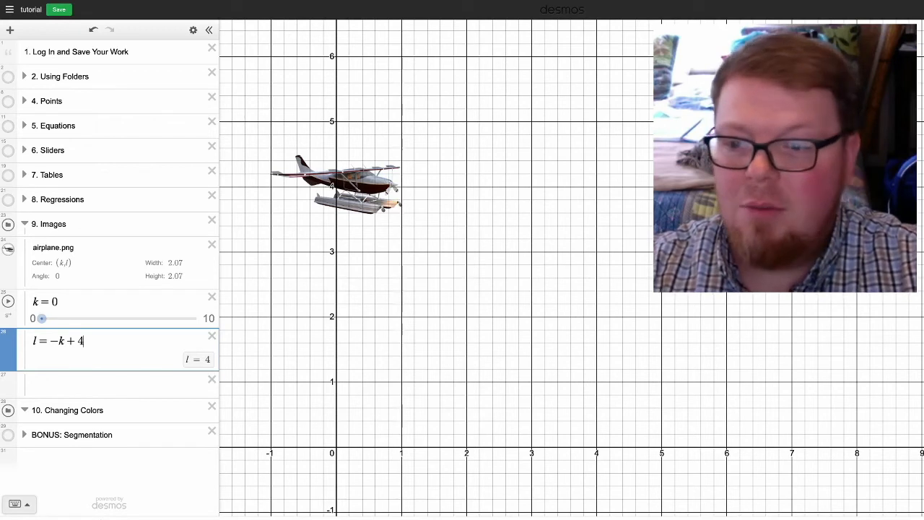
{"action": "type", "text": ".5"}
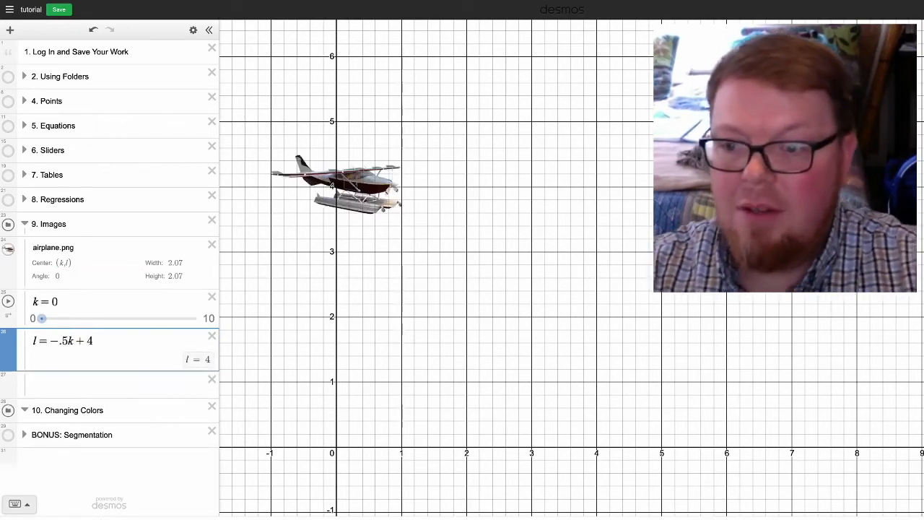
{"action": "left_click", "coordinate": [8, 301]}
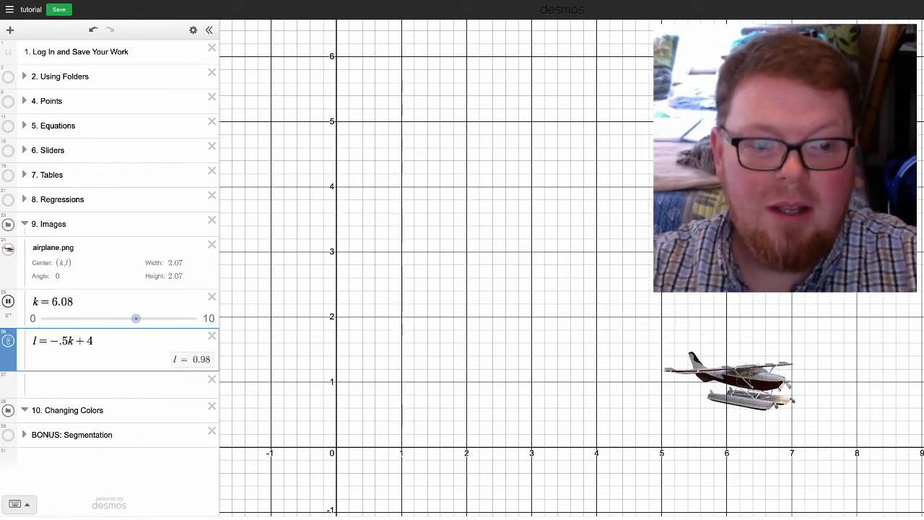
{"action": "left_click", "coordinate": [8, 301]}
{"action": "left_click", "coordinate": [8, 301]}
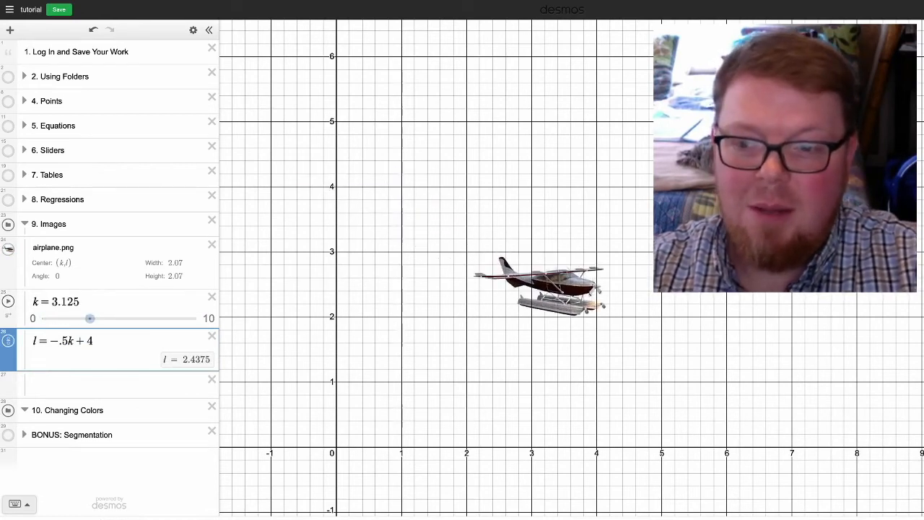
Step: Set the k slider's upper limit to 8 and play the animation through to k = 8
{"action": "left_click", "coordinate": [209, 317]}
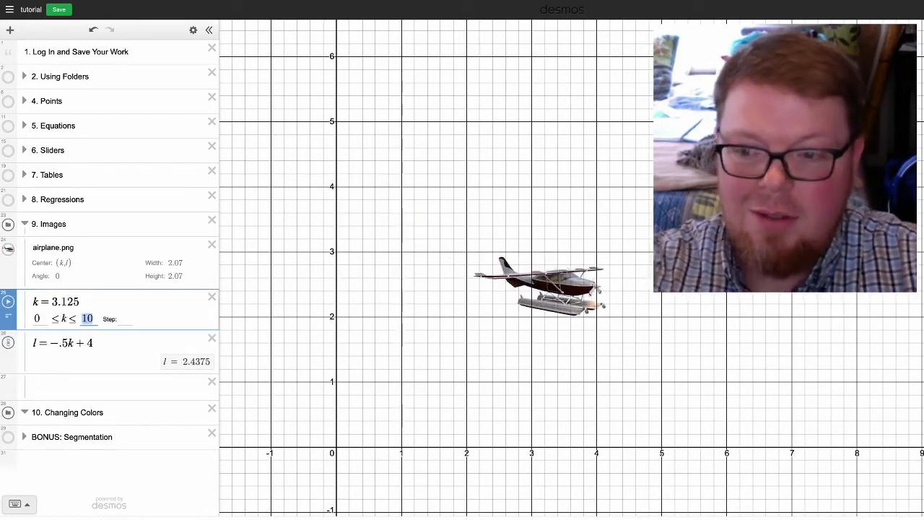
{"action": "type", "text": "8"}
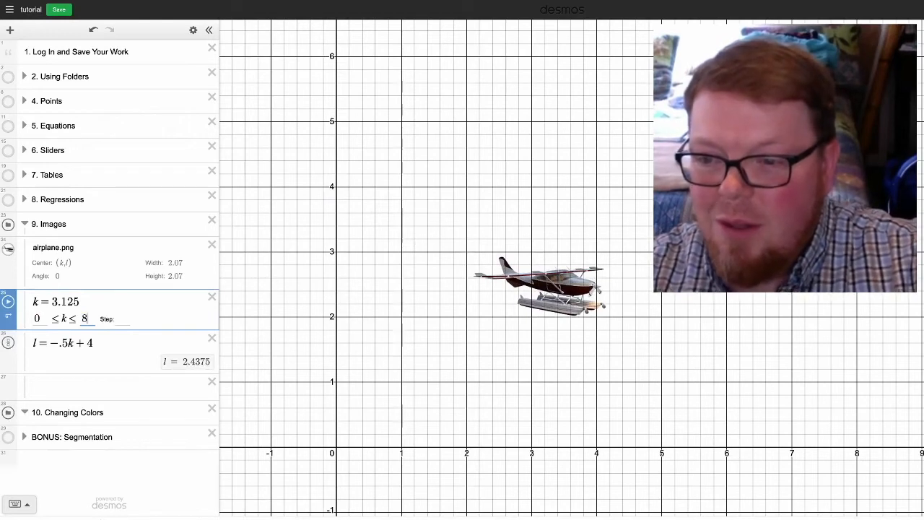
{"action": "left_click", "coordinate": [115, 386]}
{"action": "left_click", "coordinate": [8, 301]}
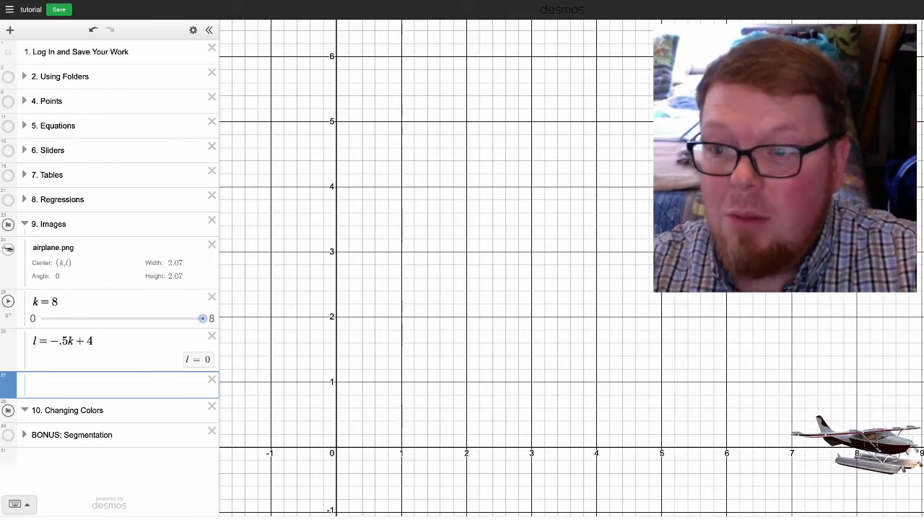
Step: Insert the image lake.jpg in the Images folder and enlarge it on the graph to about 21.4 wide by 14.3 high
{"action": "left_click", "coordinate": [10, 29]}
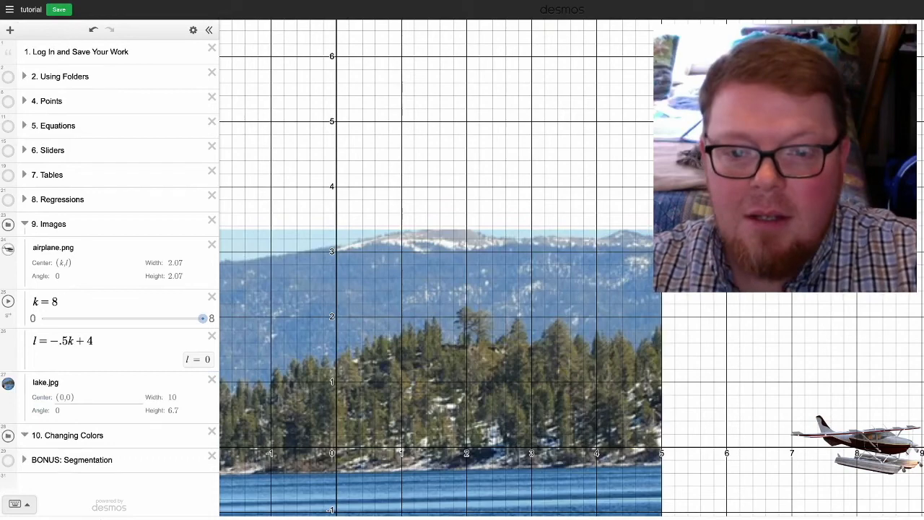
{"action": "left_click", "coordinate": [99, 384]}
{"action": "left_click_drag", "start_coordinate": [662, 230], "coordinate": [923, 1]}
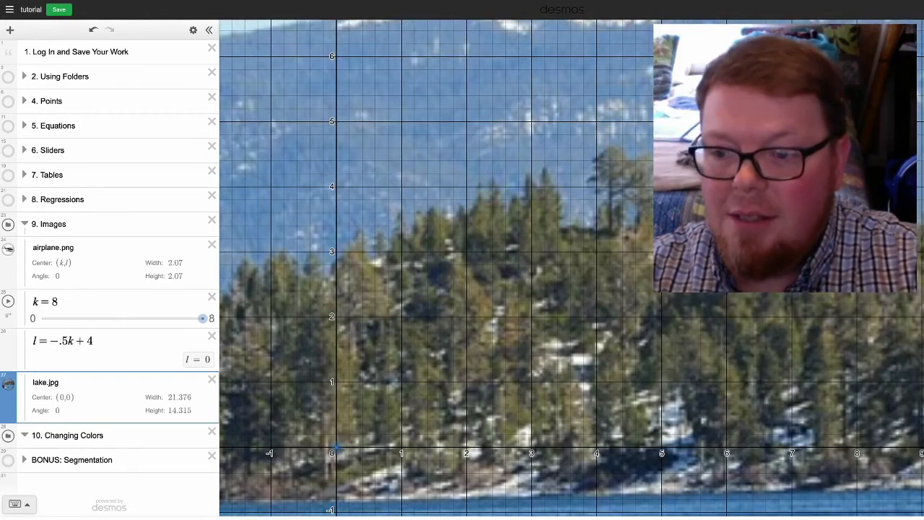
Step: Move lake.jpg above airplane.png in the expression list so it sits behind the airplane, and center it at (4,5)
{"action": "left_click_drag", "start_coordinate": [8, 396], "coordinate": [8, 258]}
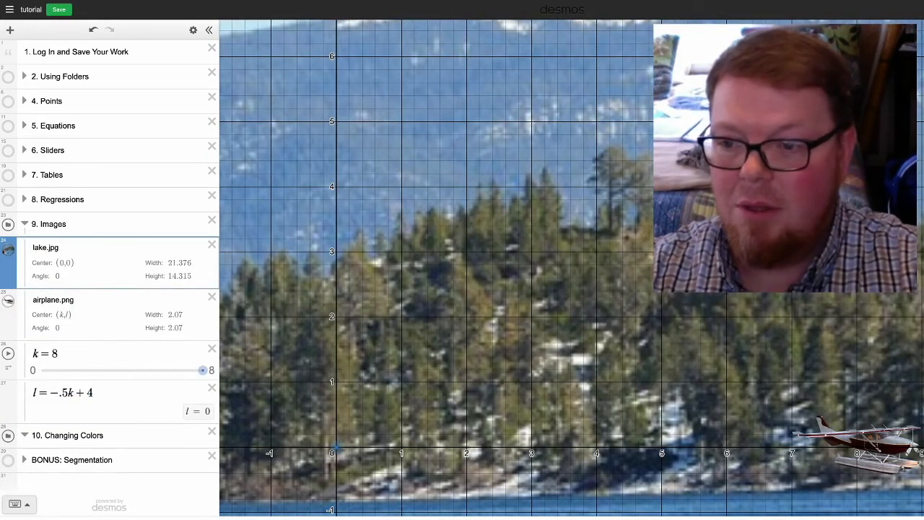
{"action": "left_click", "coordinate": [64, 264]}
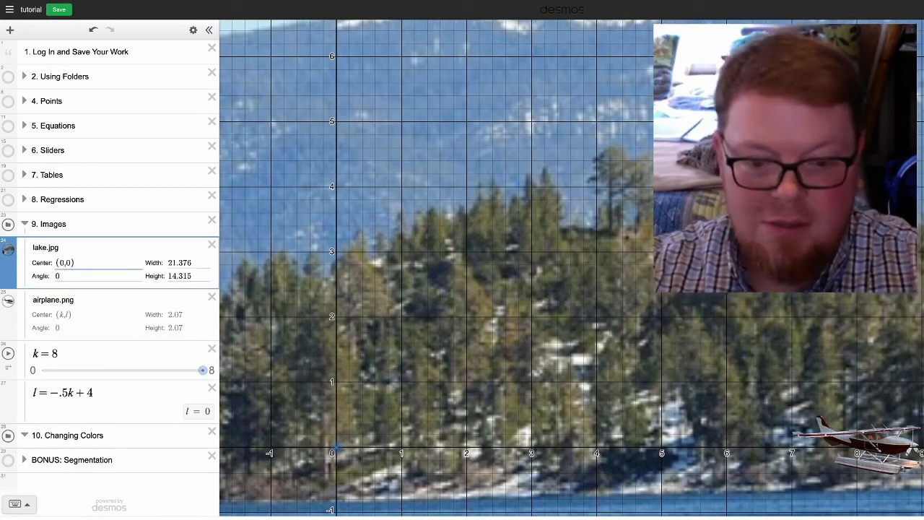
{"action": "key", "text": "BackSpace"}
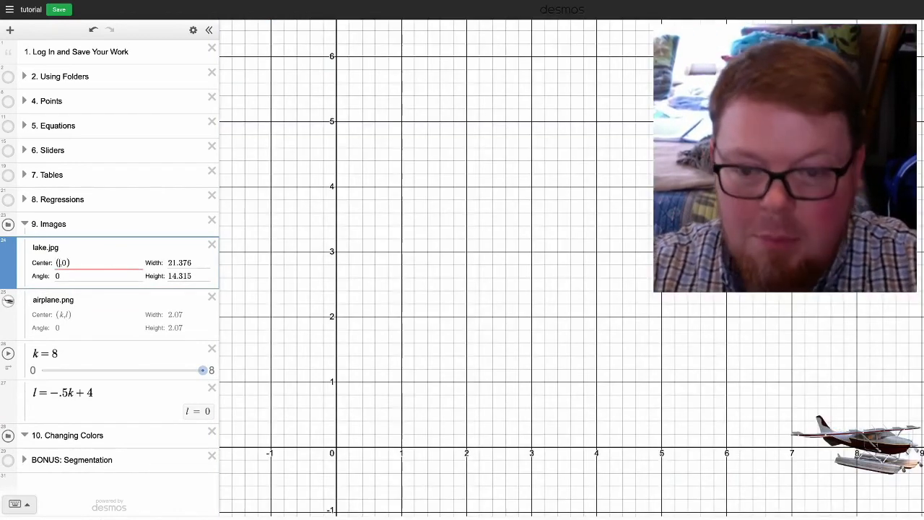
{"action": "type", "text": "4"}
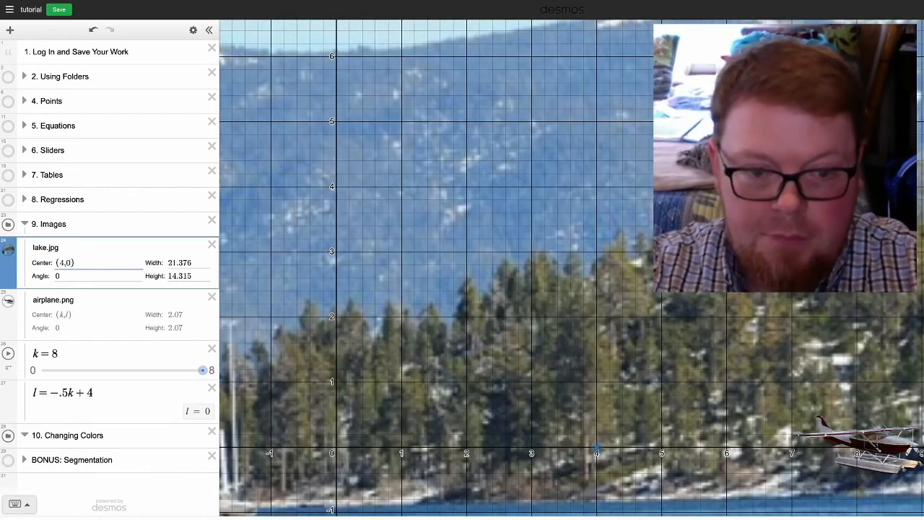
{"action": "key", "text": "BackSpace"}
{"action": "type", "text": "5"}
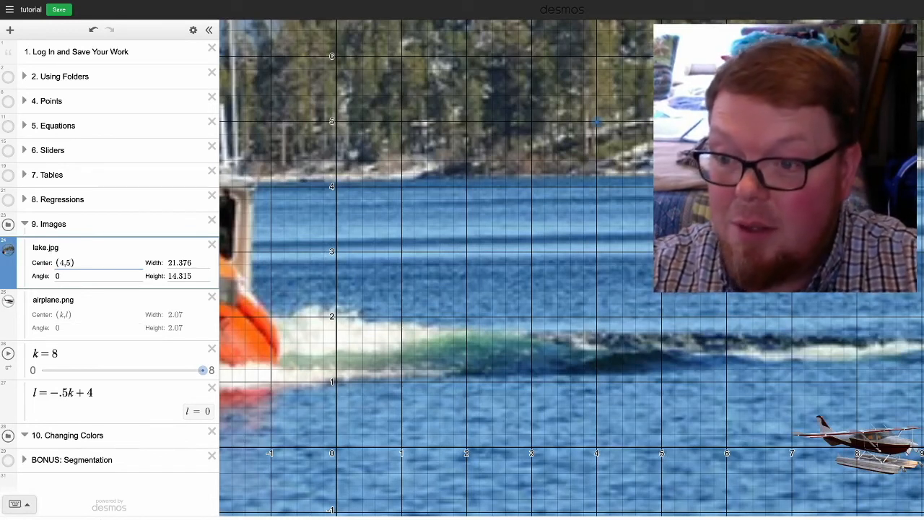
Step: Enlarge airplane.png on the graph to 5.46 wide by 5.46 high and play the k slider animation
{"action": "left_click", "coordinate": [72, 315]}
{"action": "left_click", "coordinate": [75, 300]}
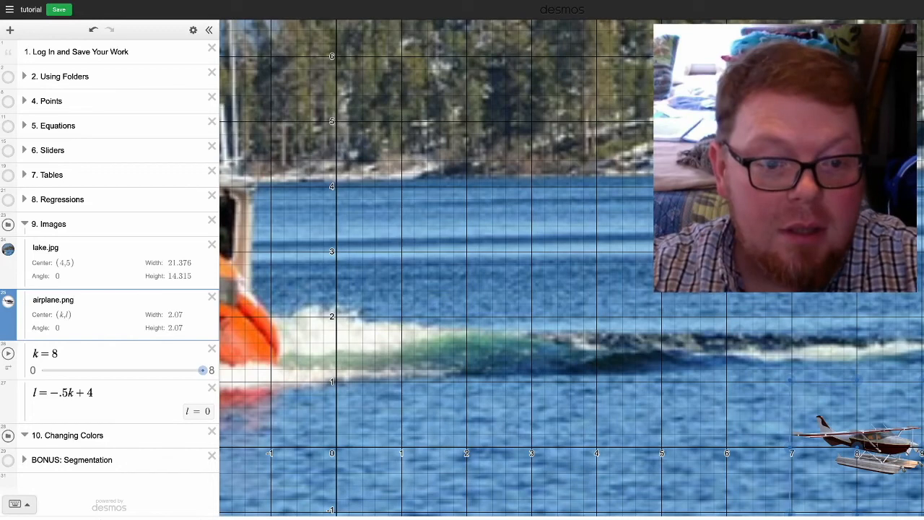
{"action": "left_click_drag", "start_coordinate": [790, 380], "coordinate": [680, 276]}
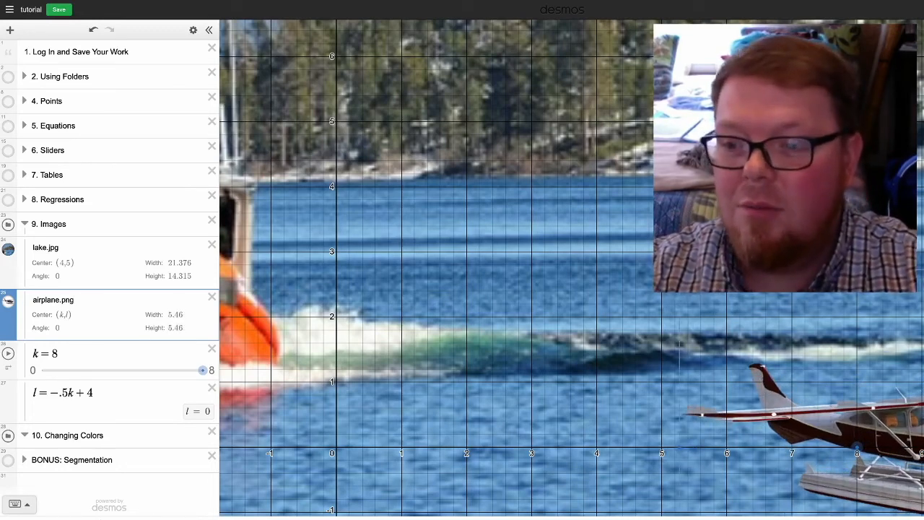
{"action": "left_click", "coordinate": [8, 353]}
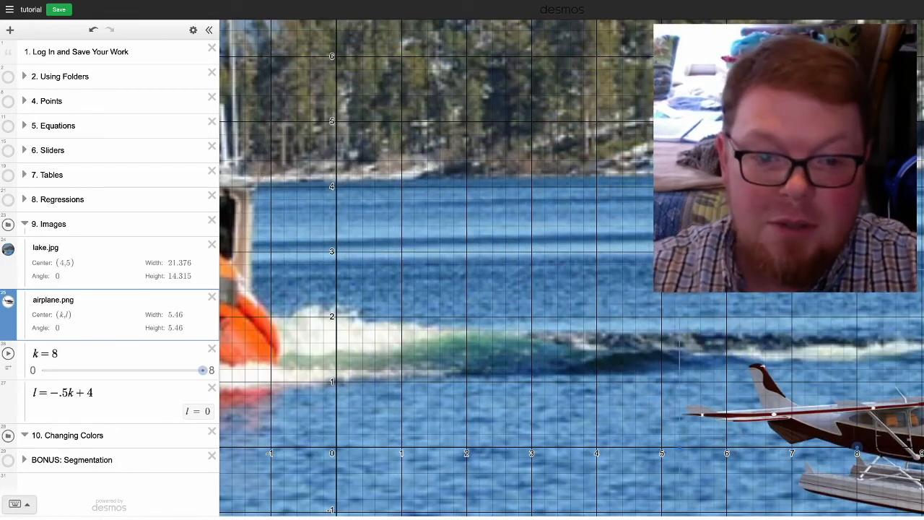
Step: Hide the contents of the 9. Images folder from the graph and collapse the folder
{"action": "left_click", "coordinate": [108, 262]}
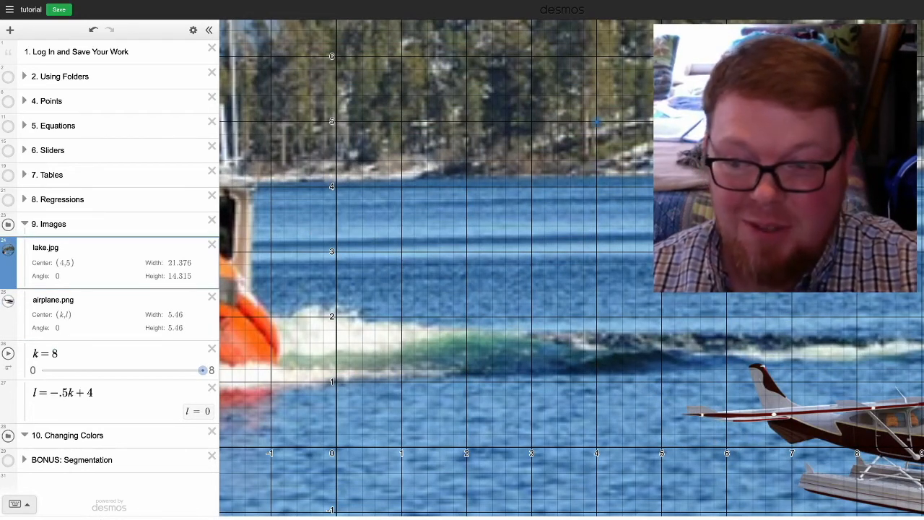
{"action": "left_click", "coordinate": [7, 223]}
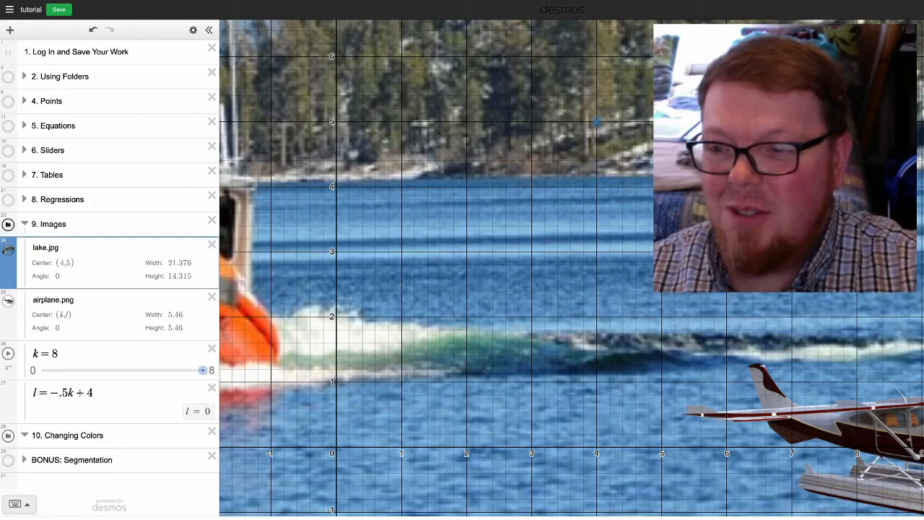
{"action": "left_click", "coordinate": [24, 224]}
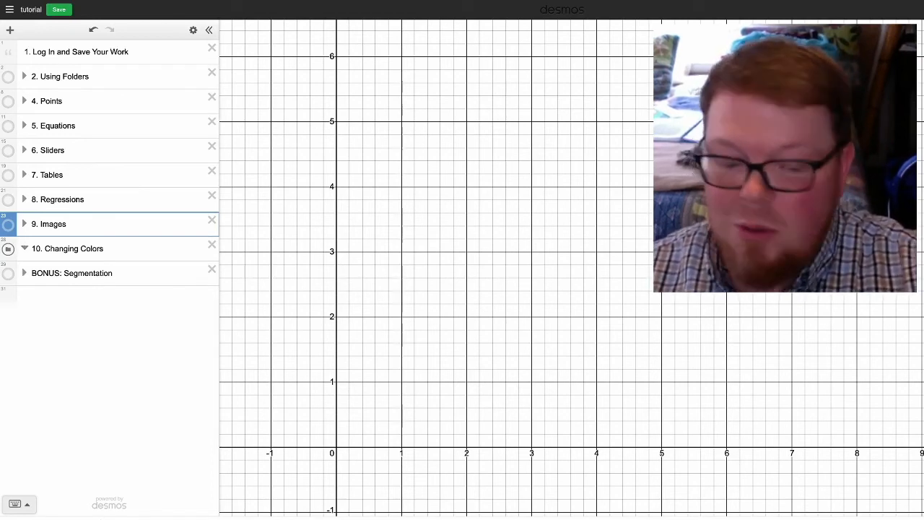
Step: Add the equation y = 3x + 2 inside the 10. Changing Colors folder
{"action": "key", "text": "Down"}
{"action": "key", "text": "Return"}
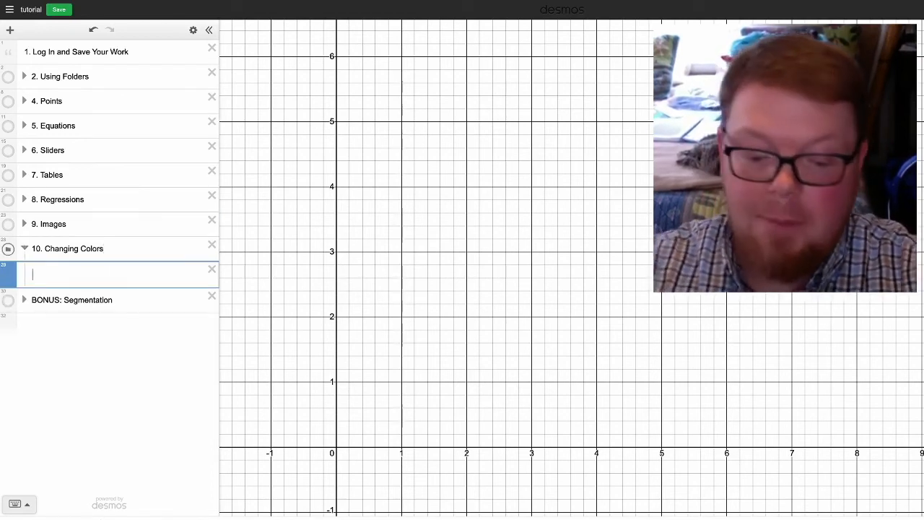
{"action": "type", "text": "y ="}
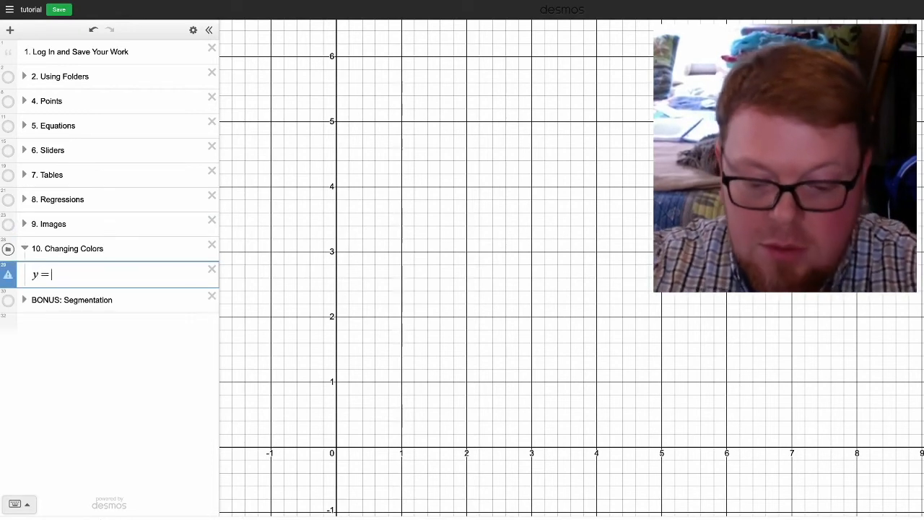
{"action": "type", "text": " 3x + 2"}
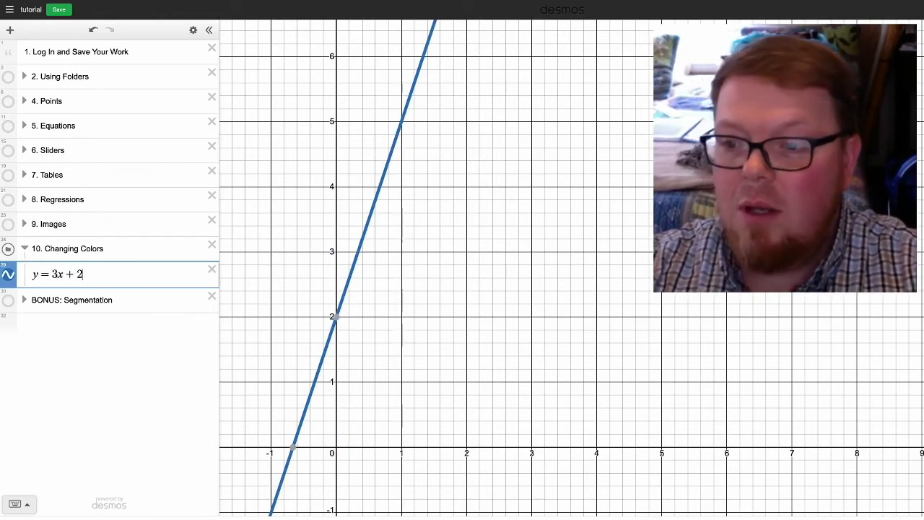
Step: Try the red, blue, green, orange and purple colors on the line y = 3x + 2, and set it to black
{"action": "left_click", "coordinate": [8, 275]}
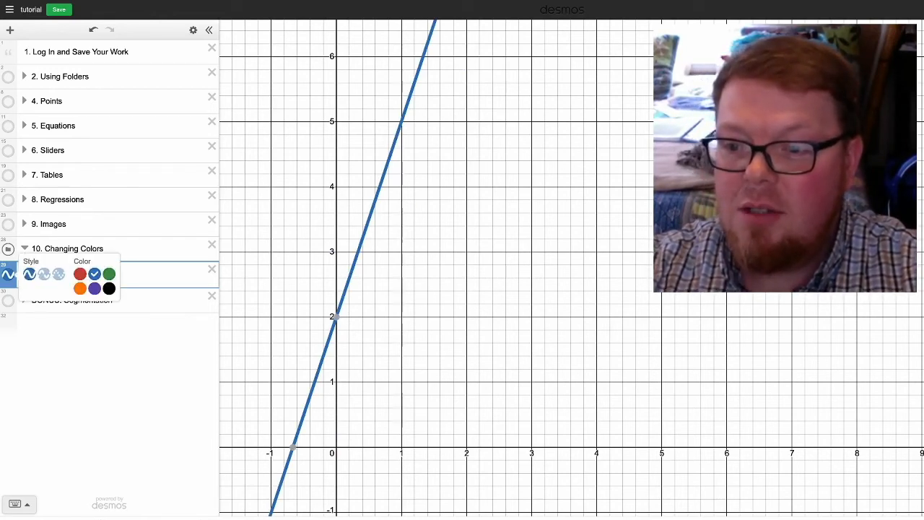
{"action": "left_click", "coordinate": [79, 274]}
{"action": "left_click", "coordinate": [94, 274]}
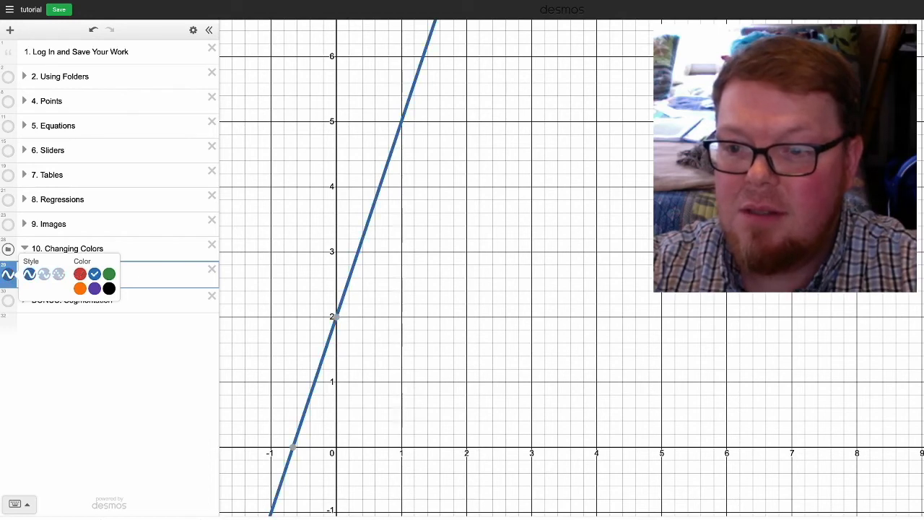
{"action": "left_click", "coordinate": [109, 274]}
{"action": "left_click", "coordinate": [79, 288]}
{"action": "left_click", "coordinate": [95, 288]}
{"action": "left_click", "coordinate": [109, 288]}
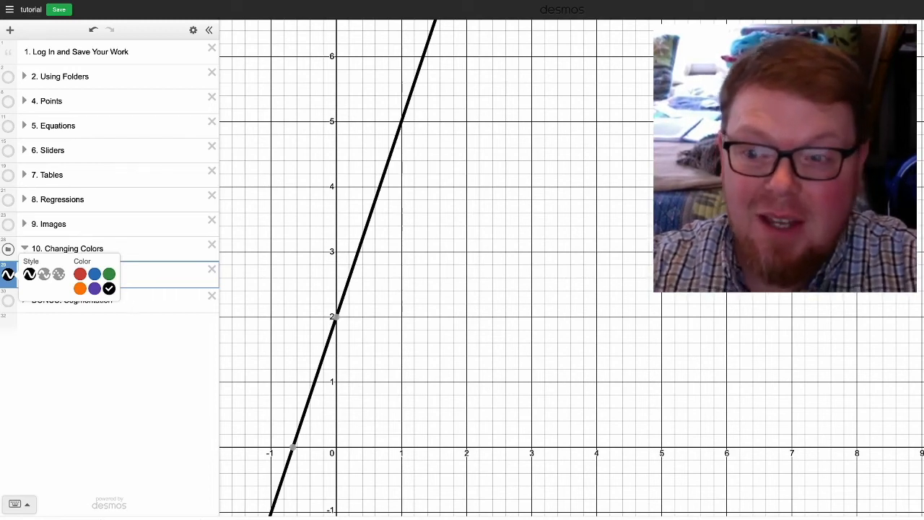
{"action": "left_click", "coordinate": [152, 275]}
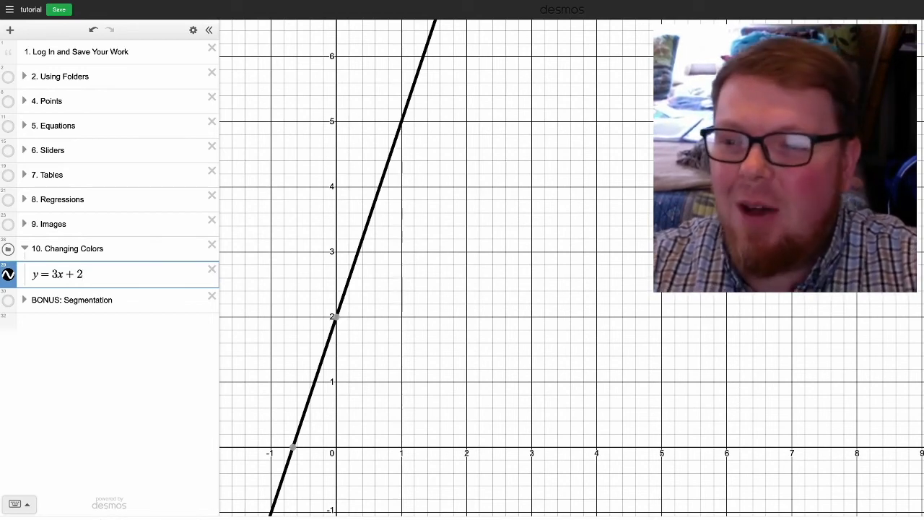
Step: Collapse the 10. Changing Colors folder and add the equation y = 2x − 5 below the BONUS: Segmentation folder
{"action": "left_click", "coordinate": [25, 249]}
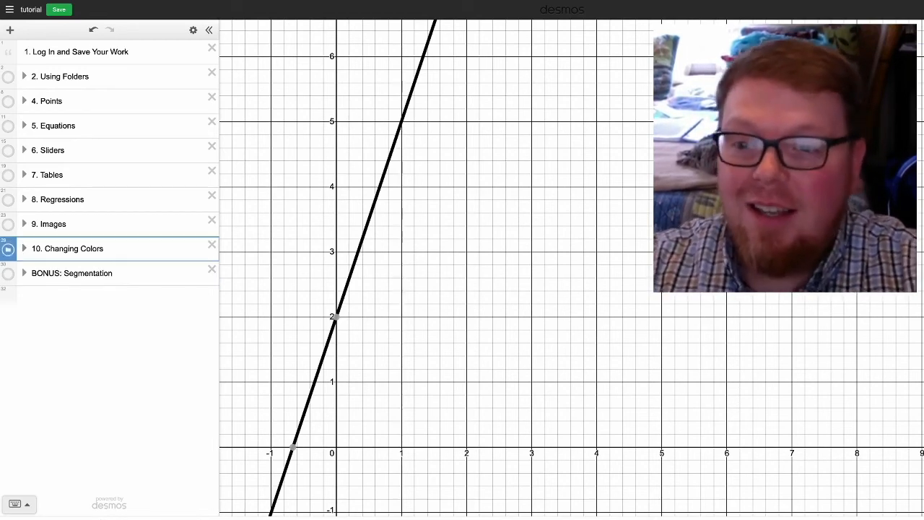
{"action": "key", "text": "Down"}
{"action": "key", "text": "Down"}
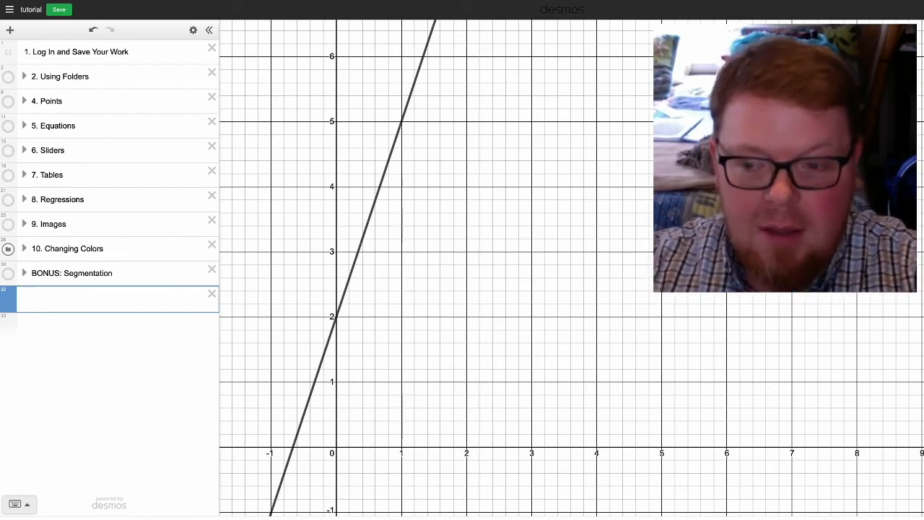
{"action": "type", "text": "y="}
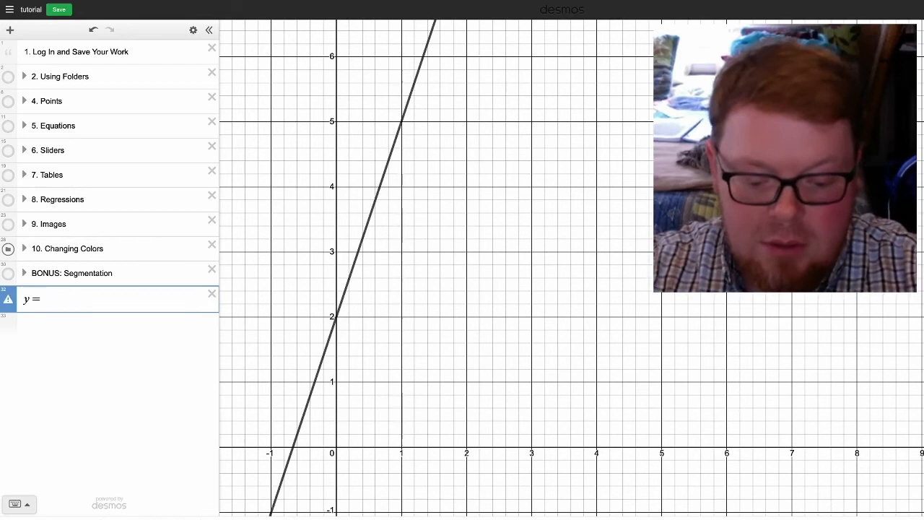
{"action": "type", "text": "2x"}
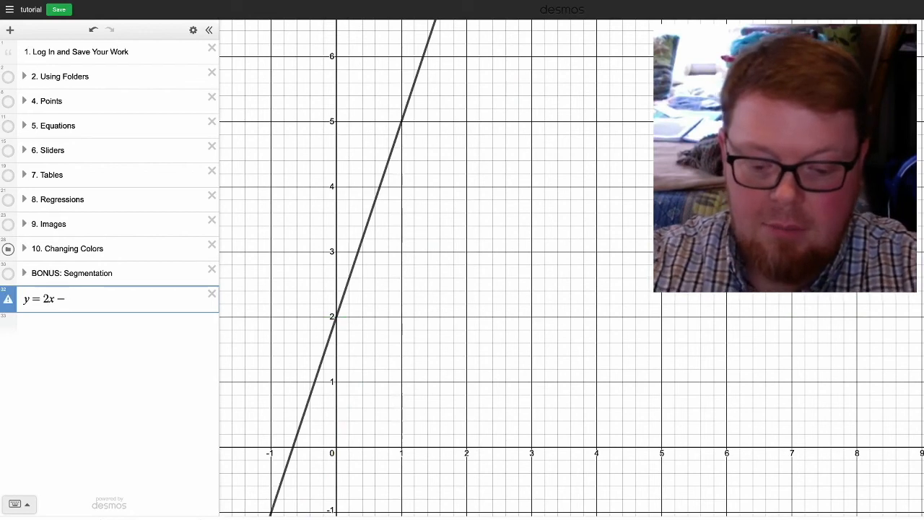
{"action": "type", "text": "-5"}
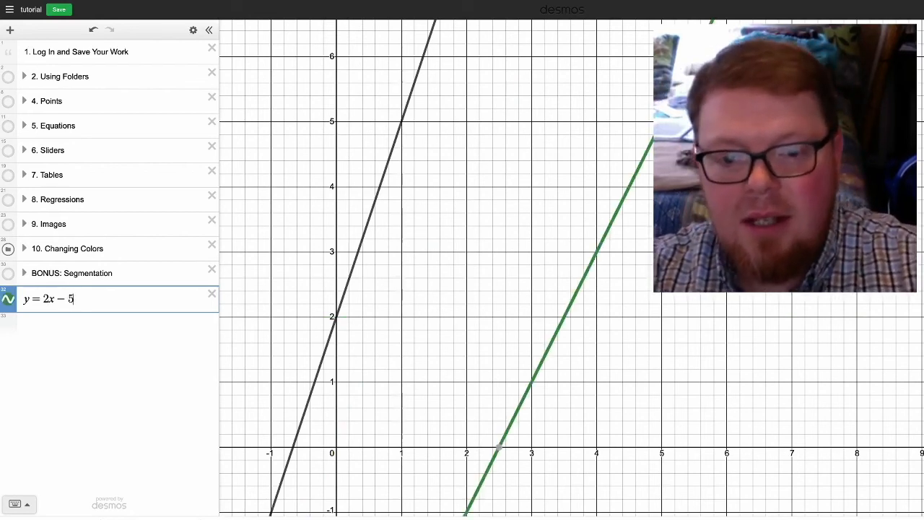
Step: Restrict the line y = 2x − 5 to a segment by appending the condition {0 ≤ y ≤ 1}
{"action": "mouse_move", "coordinate": [499, 447]}
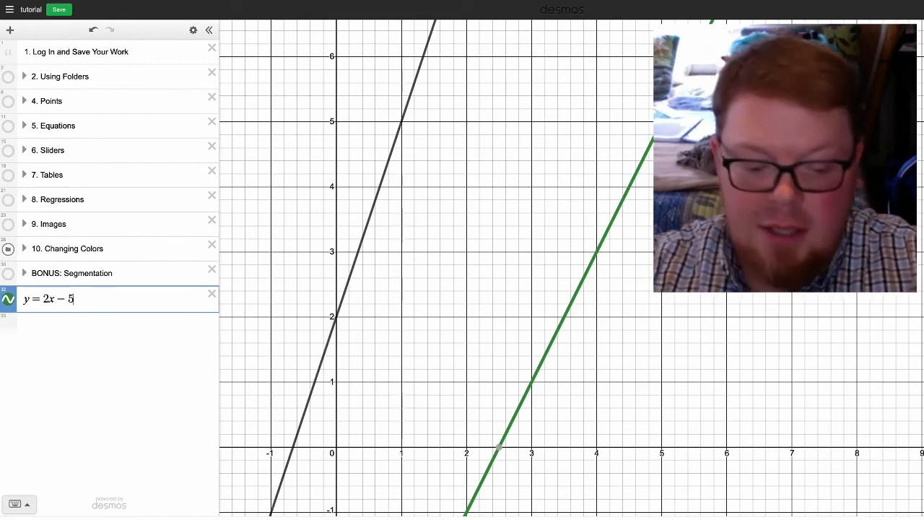
{"action": "type", "text": "{}"}
{"action": "key", "text": "Left"}
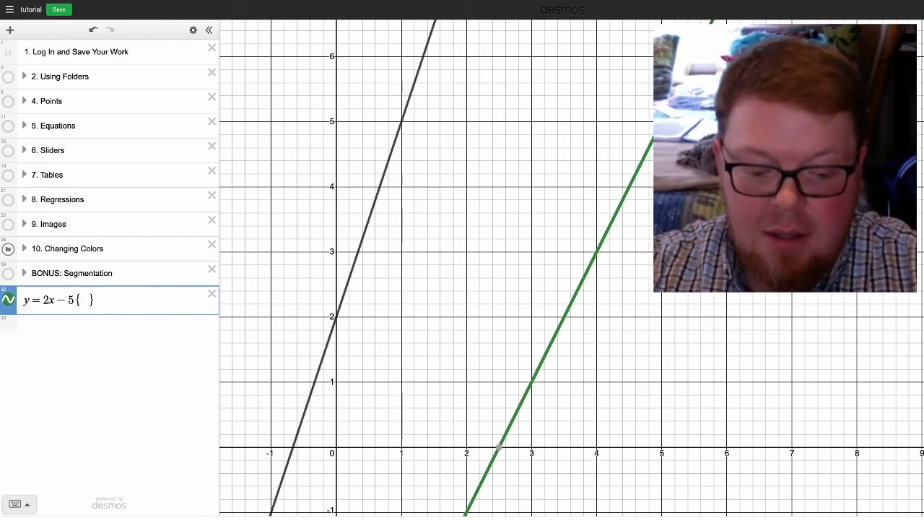
{"action": "type", "text": "0<"}
{"action": "type", "text": "="}
{"action": "type", "text": "y<="}
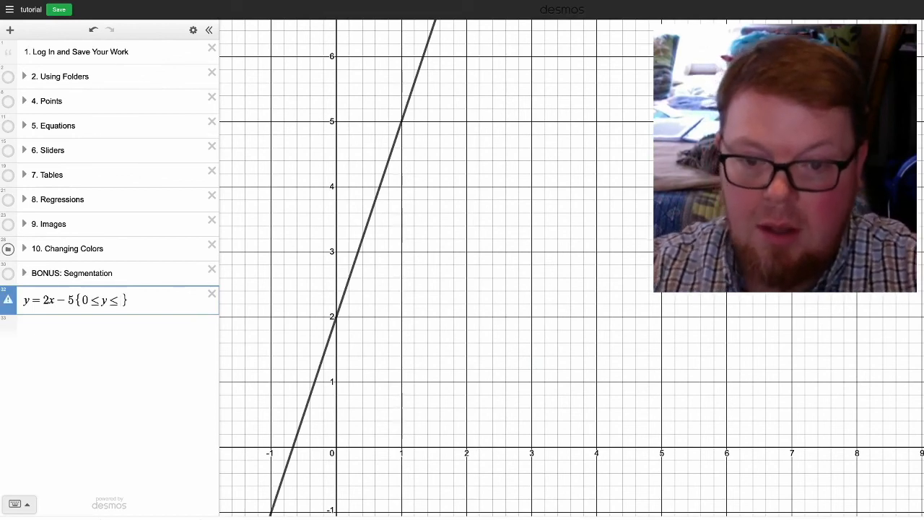
{"action": "type", "text": "1"}
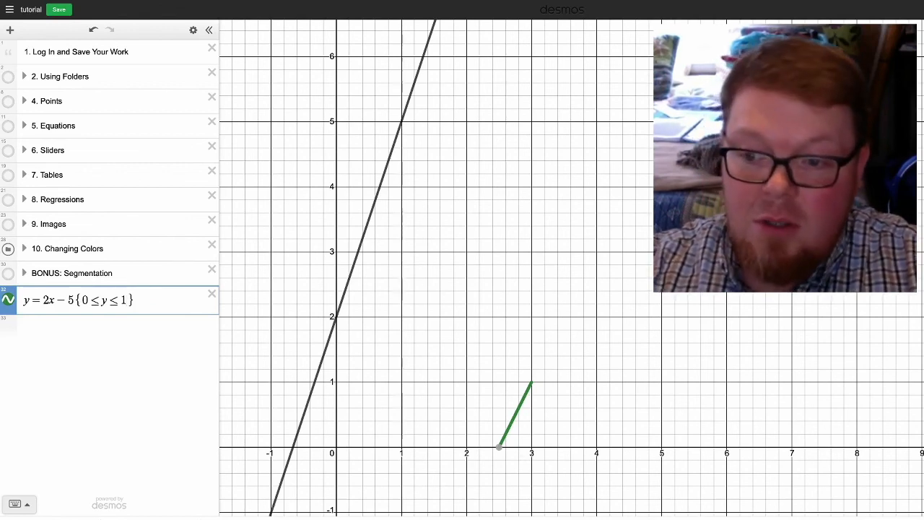
Step: Change the restriction on y = 2x − 5 to a domain condition, {3 ≤ x ≤ 4}
{"action": "key", "text": "BackSpace"}
{"action": "type", "text": "x"}
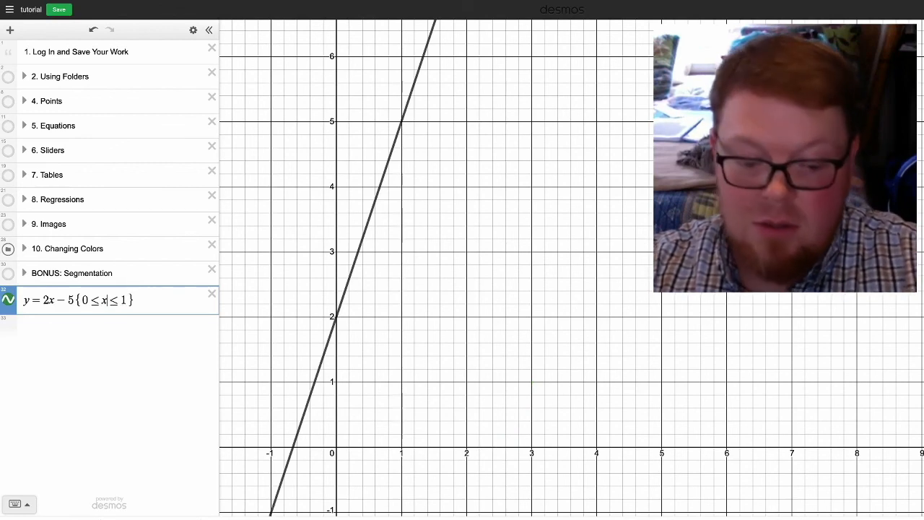
{"action": "key", "text": "Left"}
{"action": "key", "text": "Left"}
{"action": "key", "text": "BackSpace"}
{"action": "type", "text": "3"}
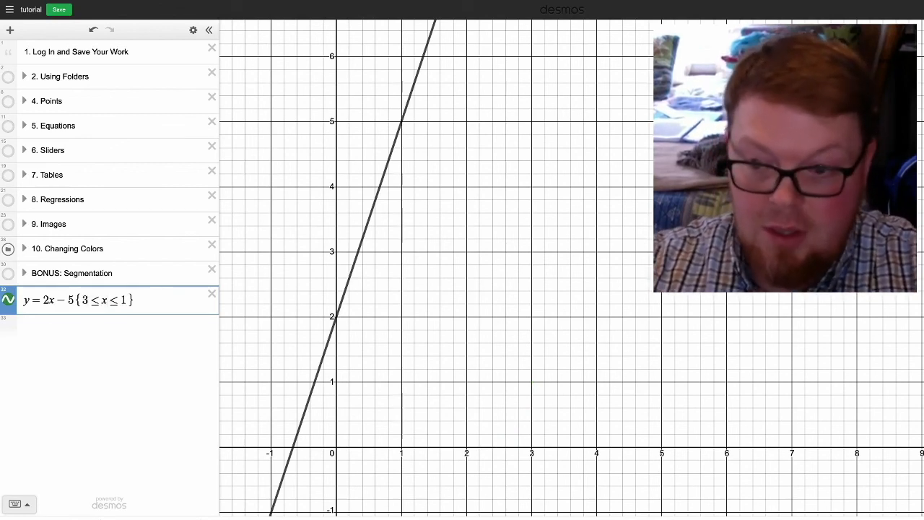
{"action": "key", "text": "Right"}
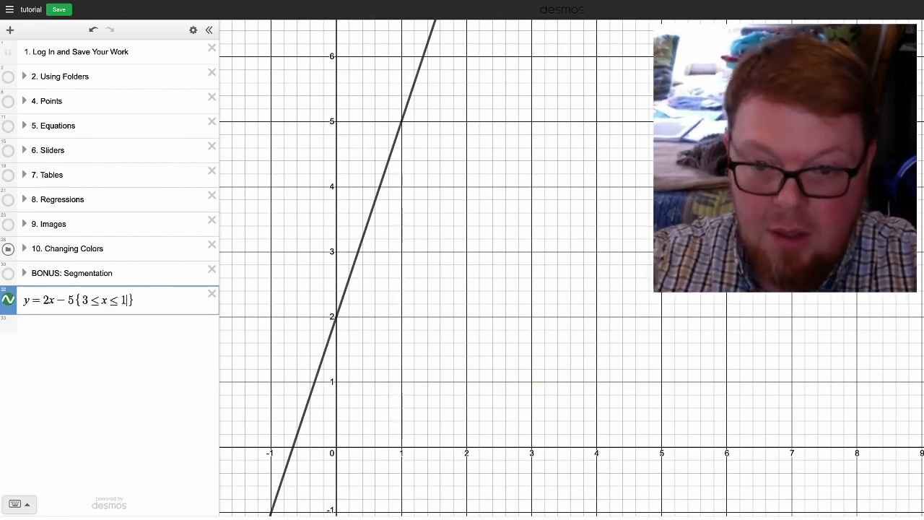
{"action": "key", "text": "BackSpace"}
{"action": "type", "text": "4"}
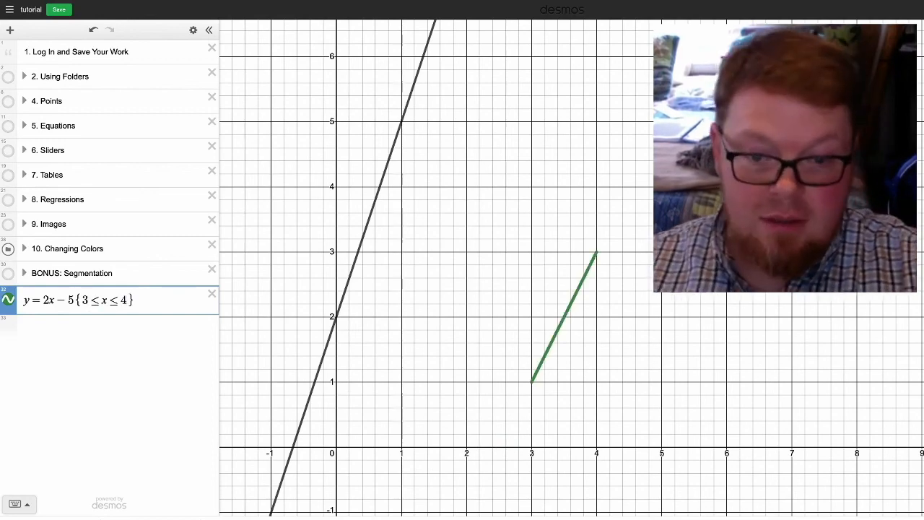
{"action": "left_click_drag", "start_coordinate": [549, 347], "coordinate": [459, 347]}
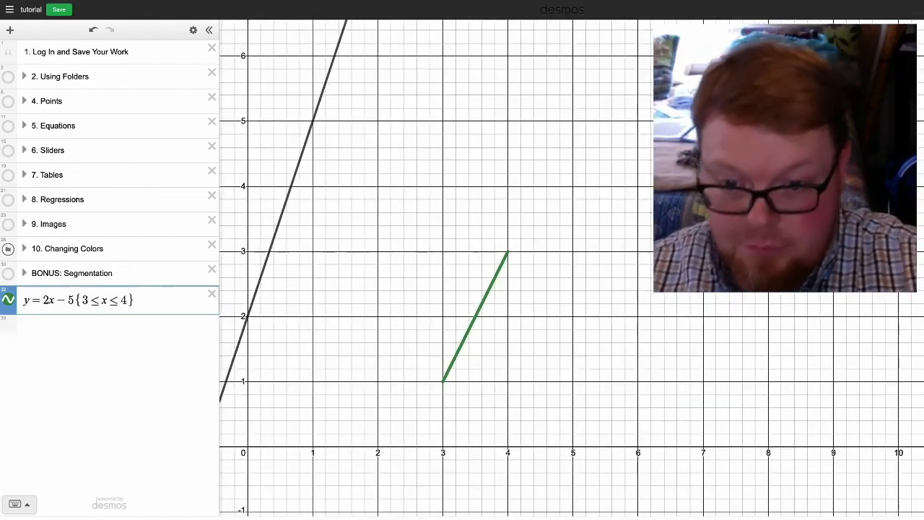